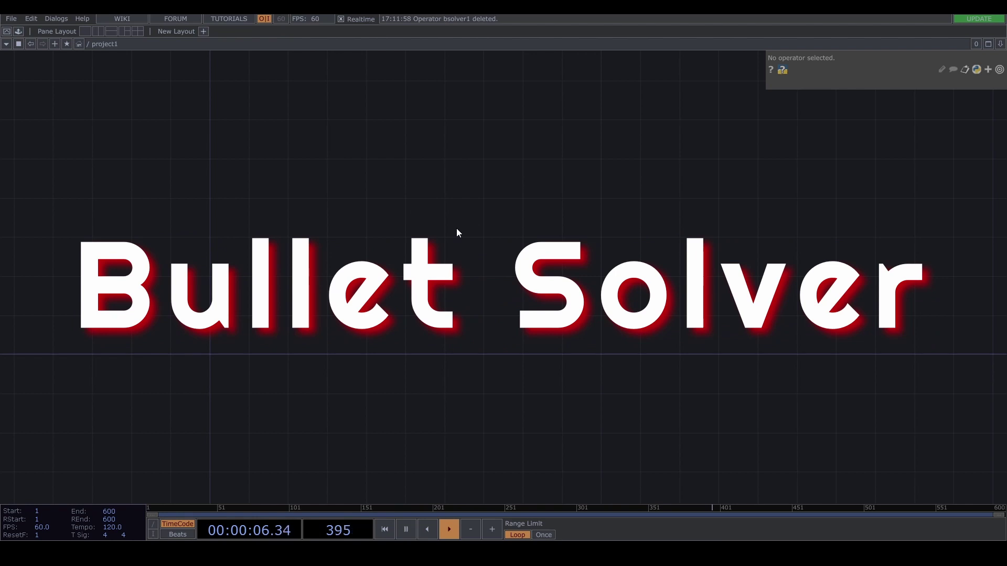
# Create a Bullet Solver COMP and place it in the empty project network
pyautogui.press('Tab')
pyautogui.click(270, 98)
pyautogui.write('bu')
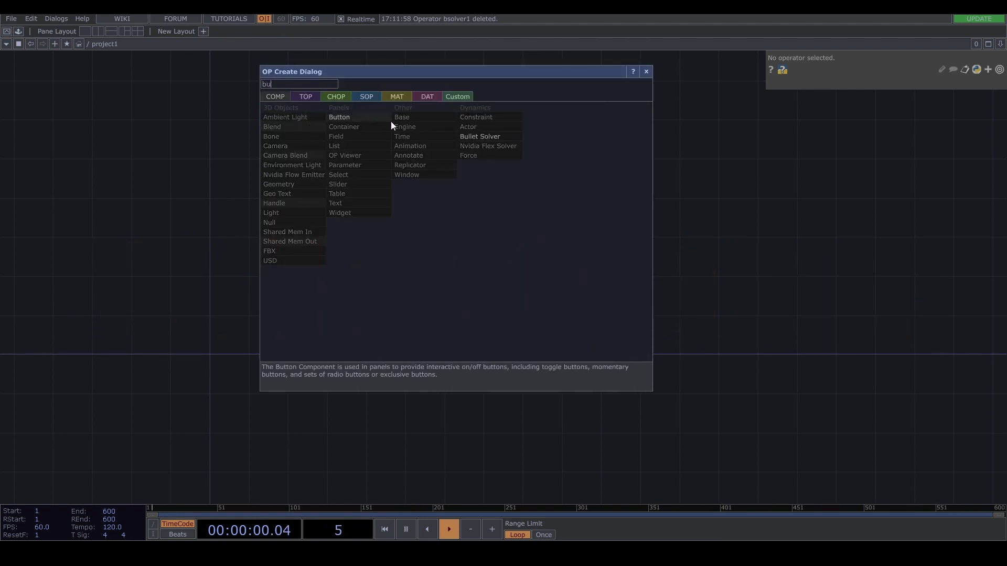
pyautogui.click(481, 136)
pyautogui.click(414, 239)
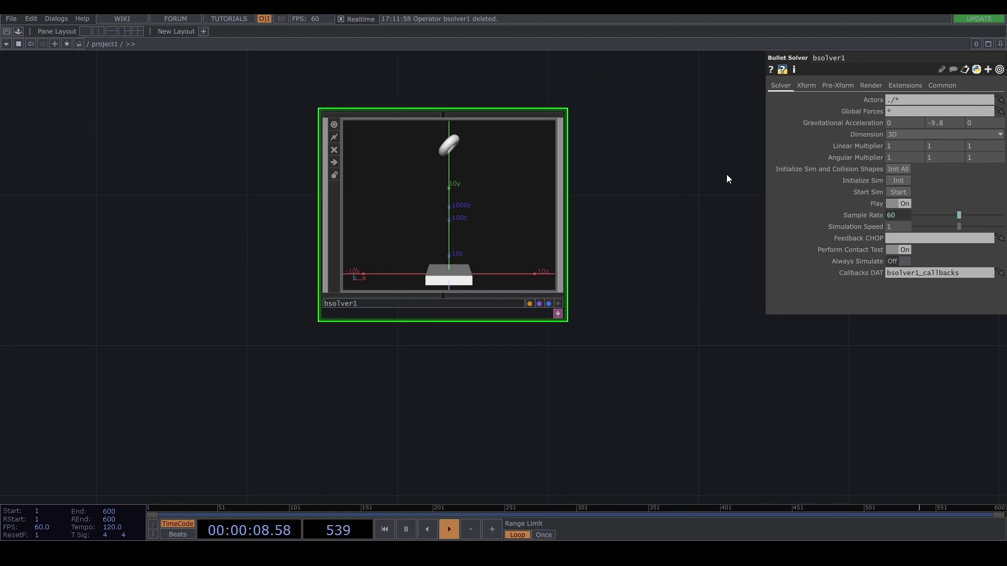
# Go inside the Bullet Solver network and delete its two default actors
pyautogui.scroll(3, 491, 199)
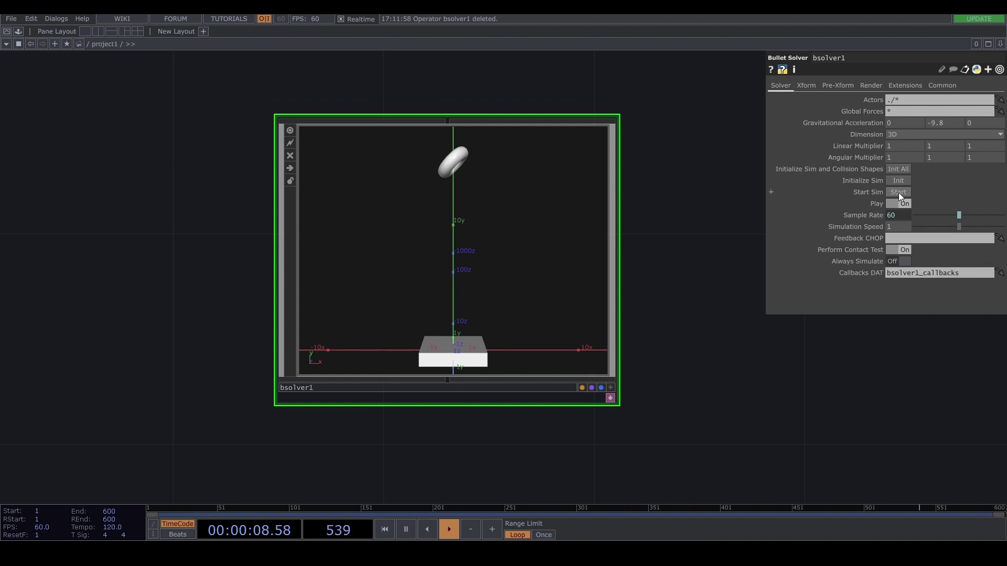
pyautogui.scroll(5, 502, 193)
pyautogui.moveTo(462, 177); pyautogui.dragTo(457, 143)
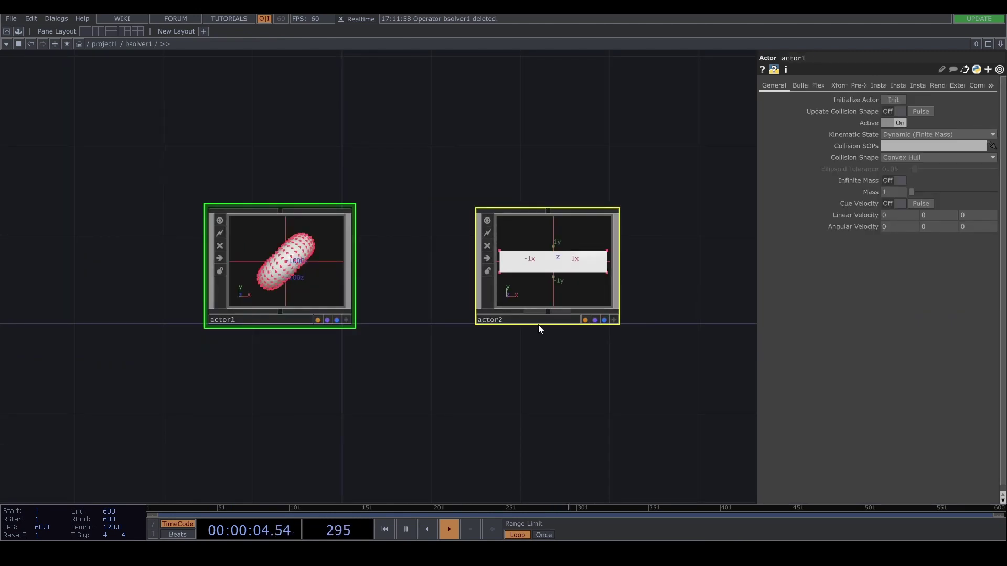
pyautogui.press('Delete')
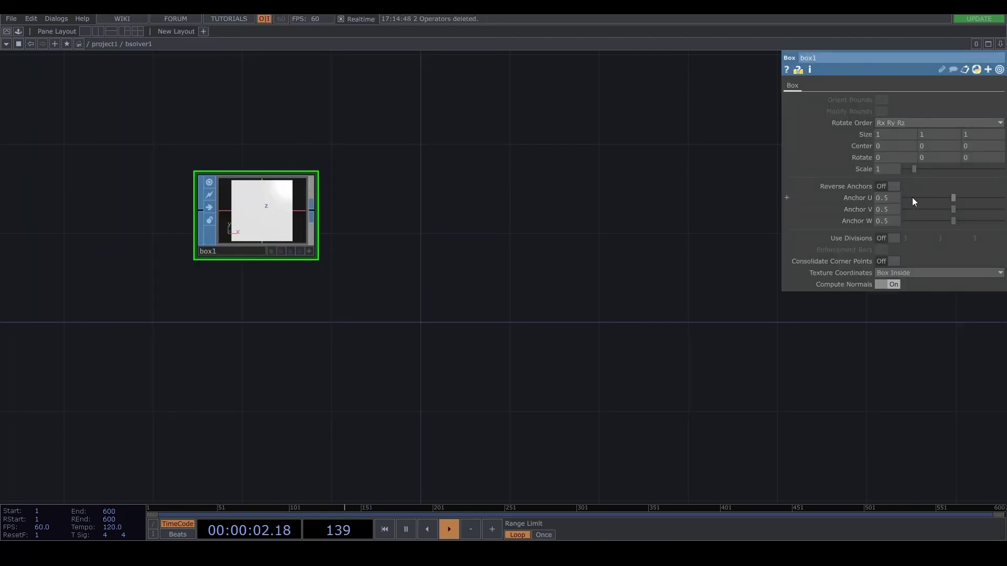
# Set the box's Anchor V to 0 and append a Transform SOP with a Y scale of 4.5
pyautogui.moveTo(954, 210); pyautogui.dragTo(890, 207)
pyautogui.scroll(3, 267, 250)
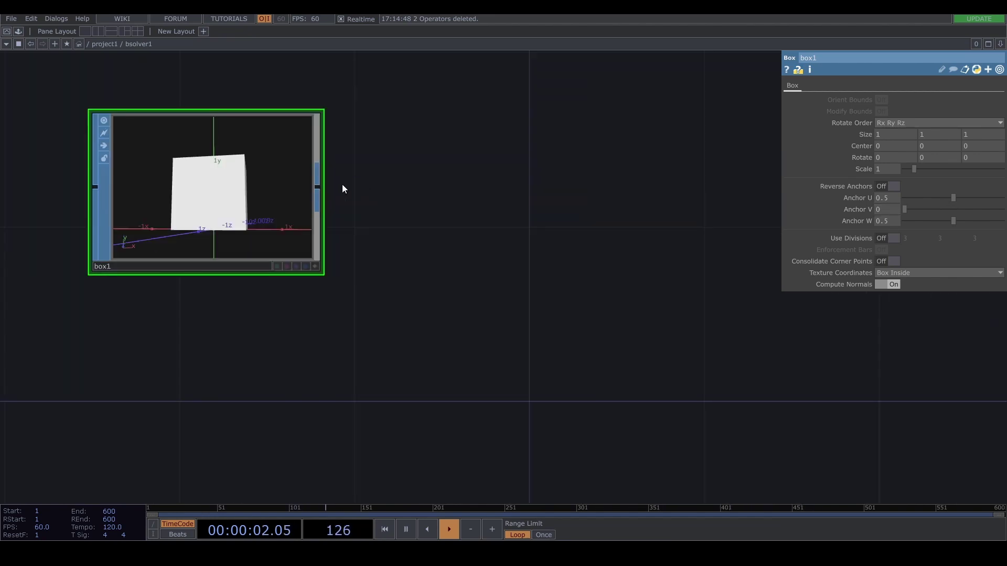
pyautogui.press('Tab')
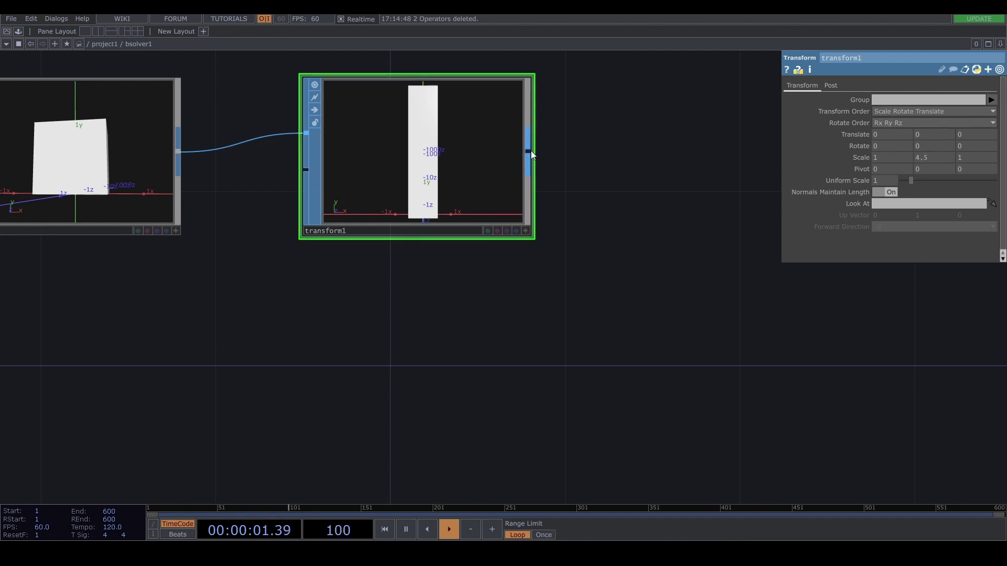
# Append a Point SOP to the transform, set it to Add Color, and choose dark grey with RGB 0.2, 0.2, 0.2
pyautogui.press('Tab')
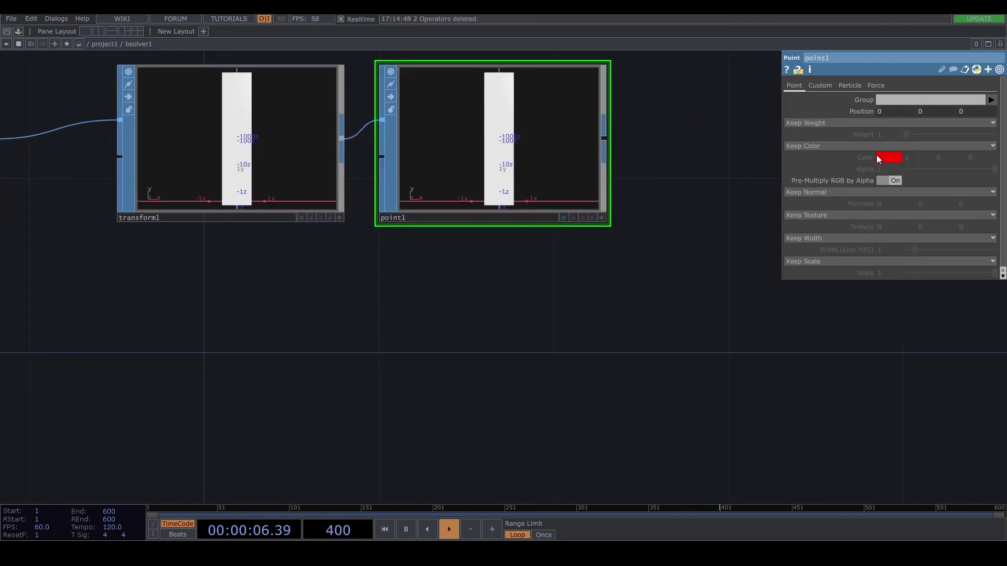
pyautogui.click(859, 147)
pyautogui.click(802, 164)
pyautogui.click(899, 155)
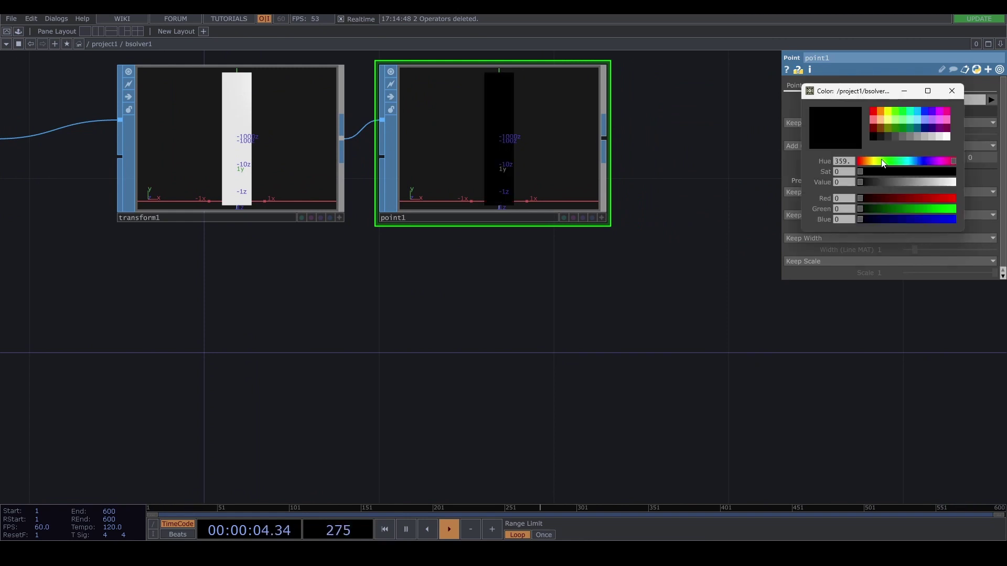
pyautogui.click(889, 136)
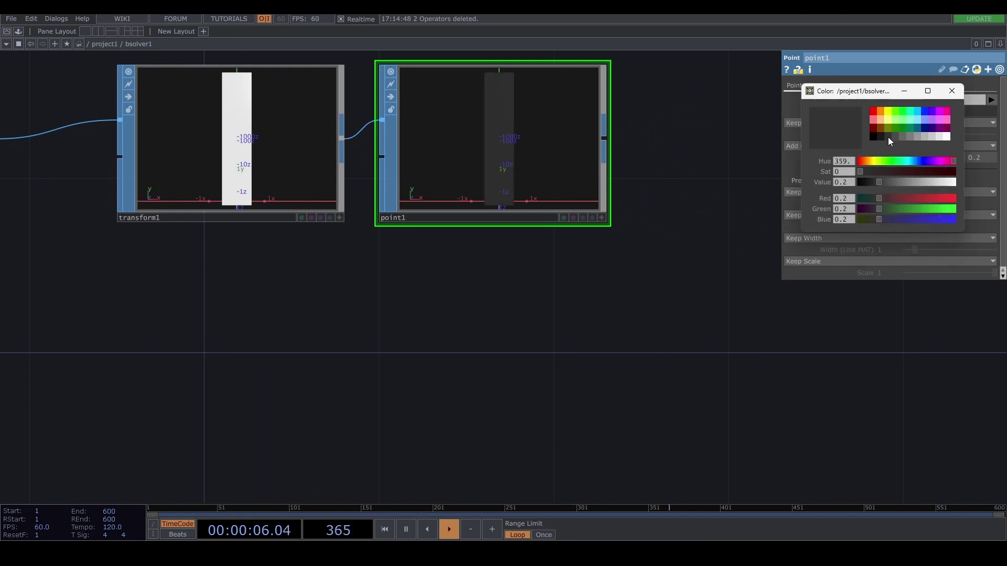
pyautogui.click(953, 90)
# Append a Null SOP to the dark grey Point SOP
pyautogui.rightClick(537, 145)
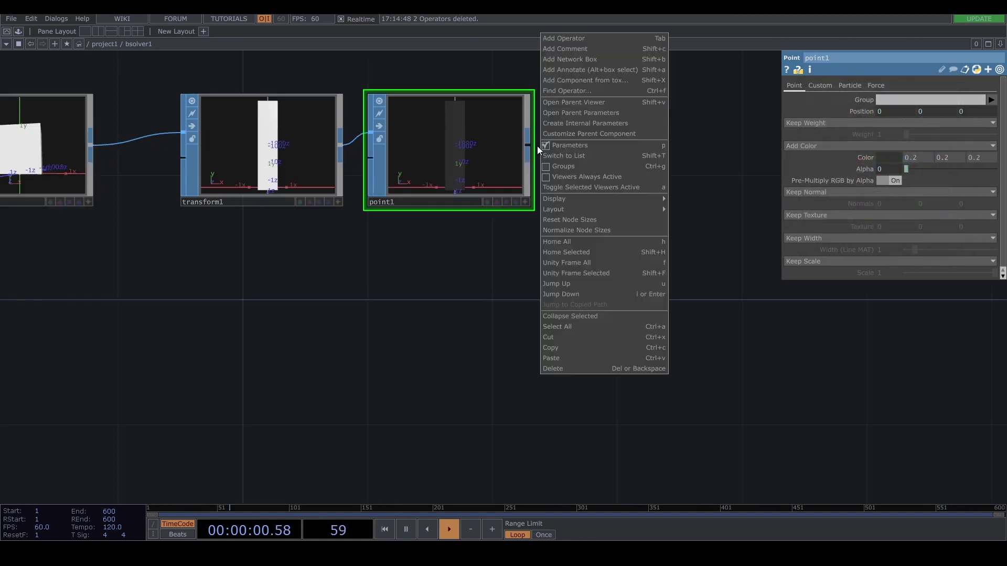
pyautogui.click(526, 146)
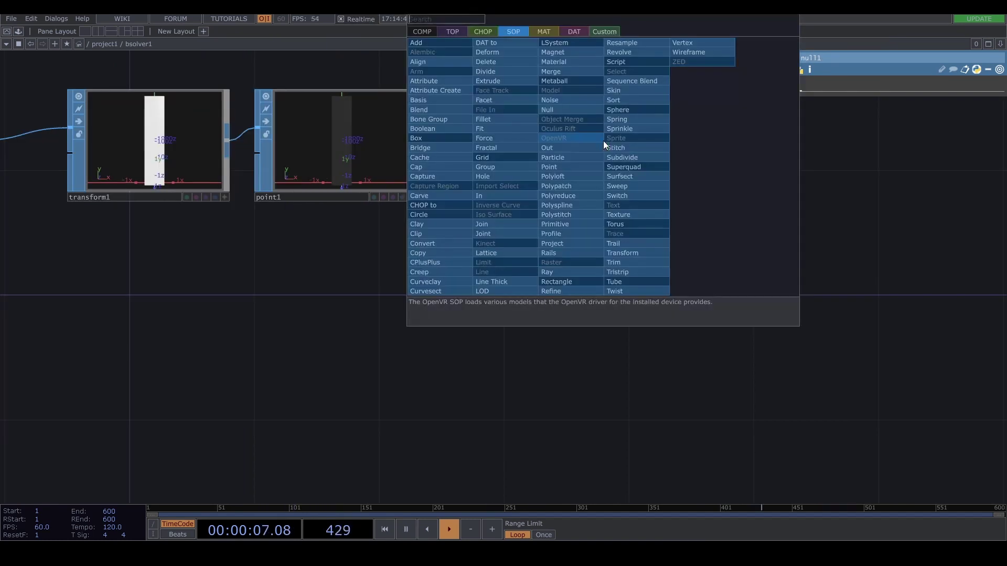
# Connect an Actor COMP to the null and turn on its Continuous Collision Detection
pyautogui.click(428, 32)
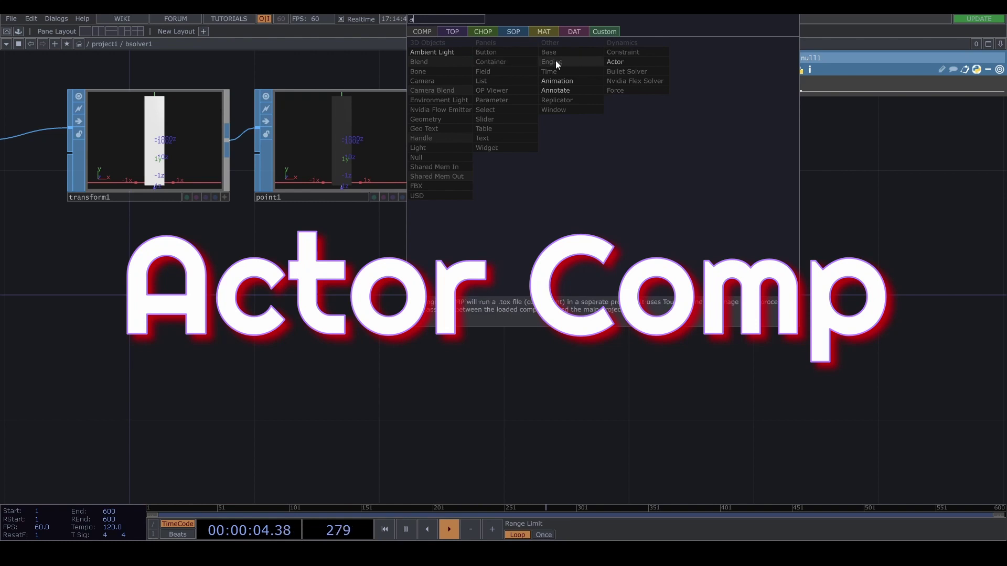
pyautogui.click(631, 63)
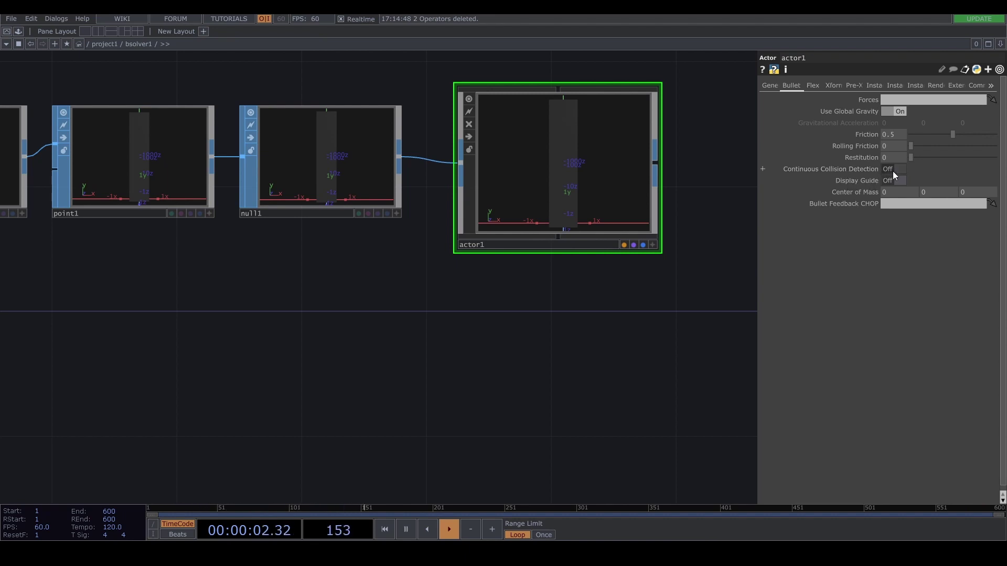
pyautogui.click(831, 169)
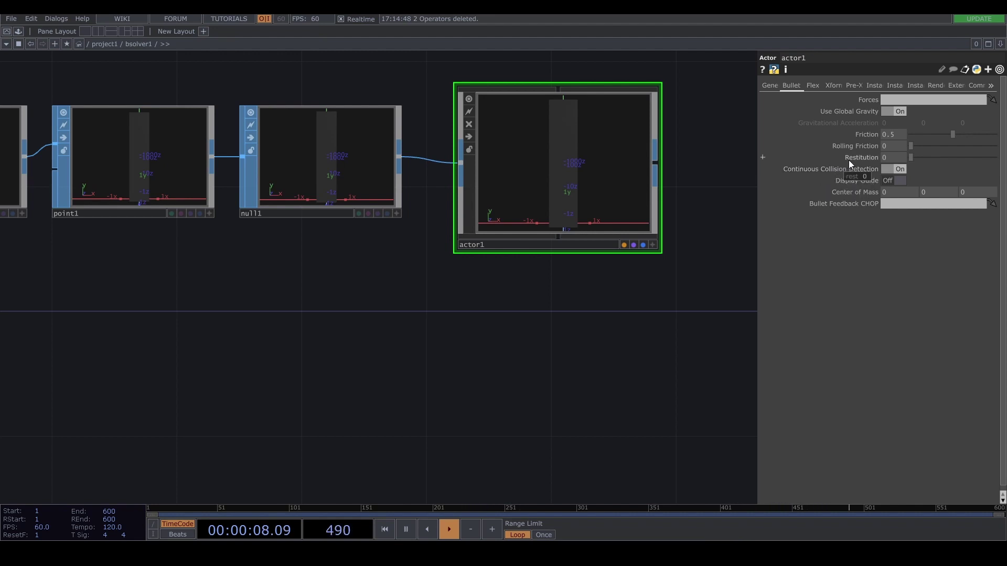
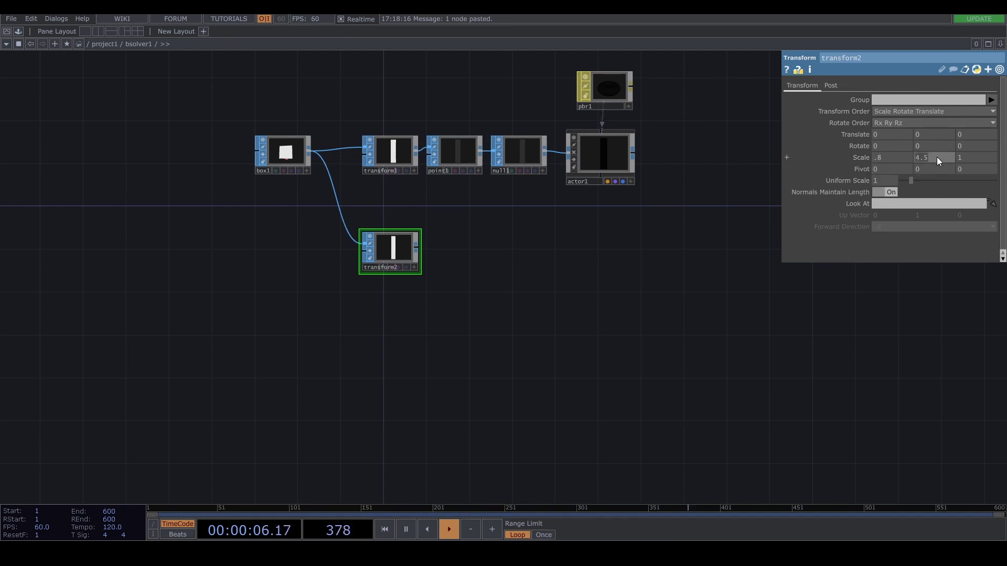
# Set the scale of transform2 to 0.8, 15, 0.8 and link its Y translation to the Y scale of transform1
pyautogui.click(970, 157)
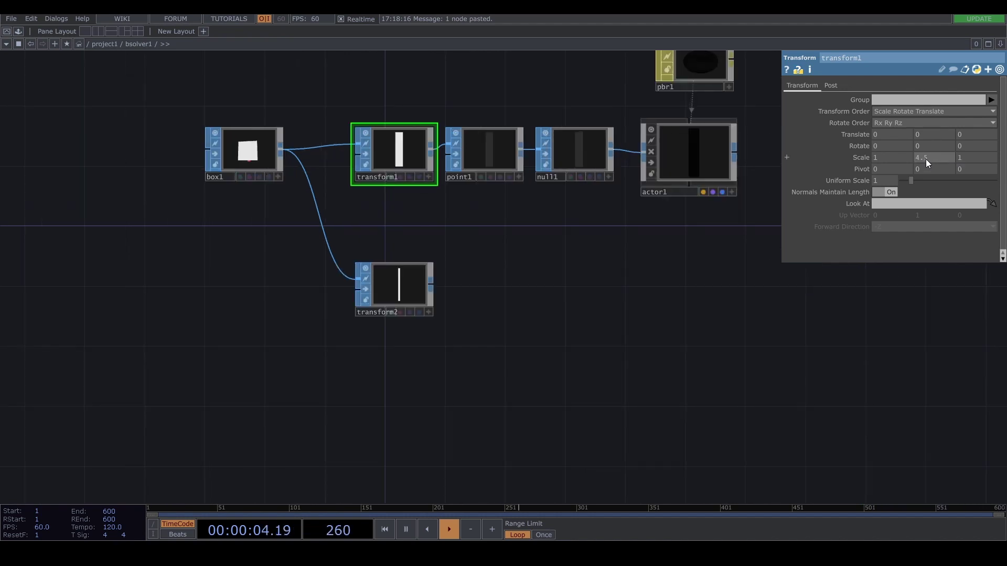
pyautogui.rightClick(927, 159)
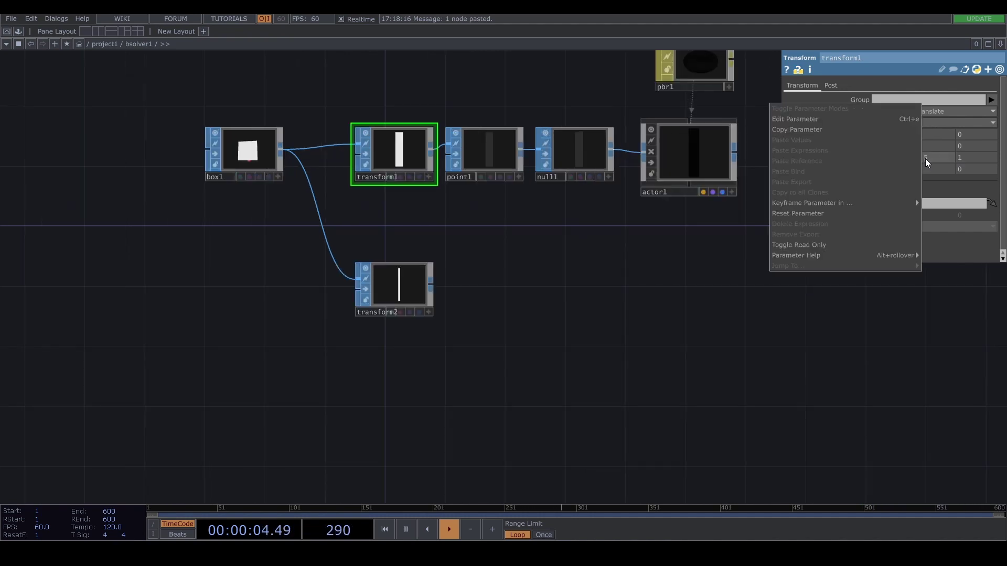
pyautogui.click(825, 129)
pyautogui.click(400, 281)
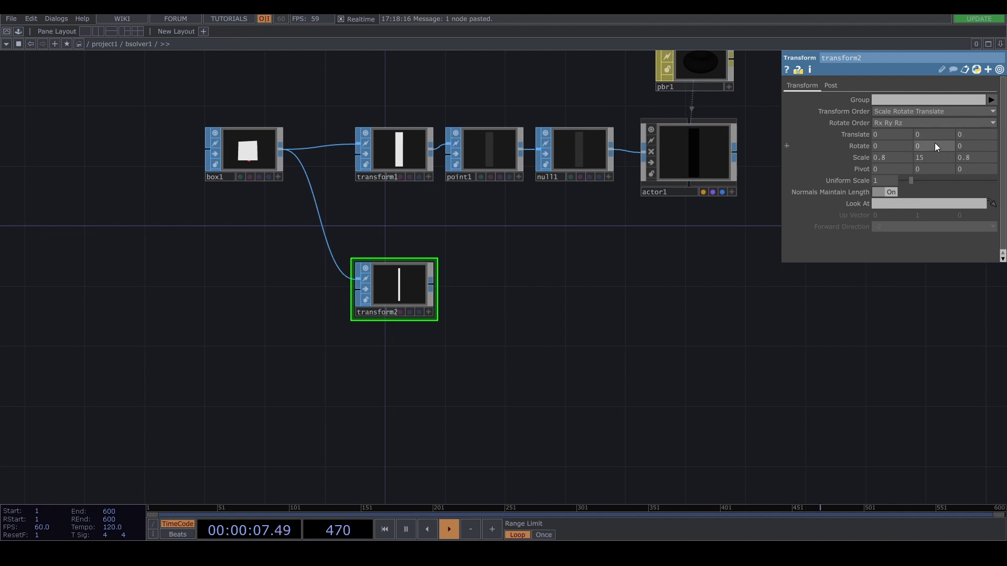
pyautogui.rightClick(934, 134)
pyautogui.click(892, 127)
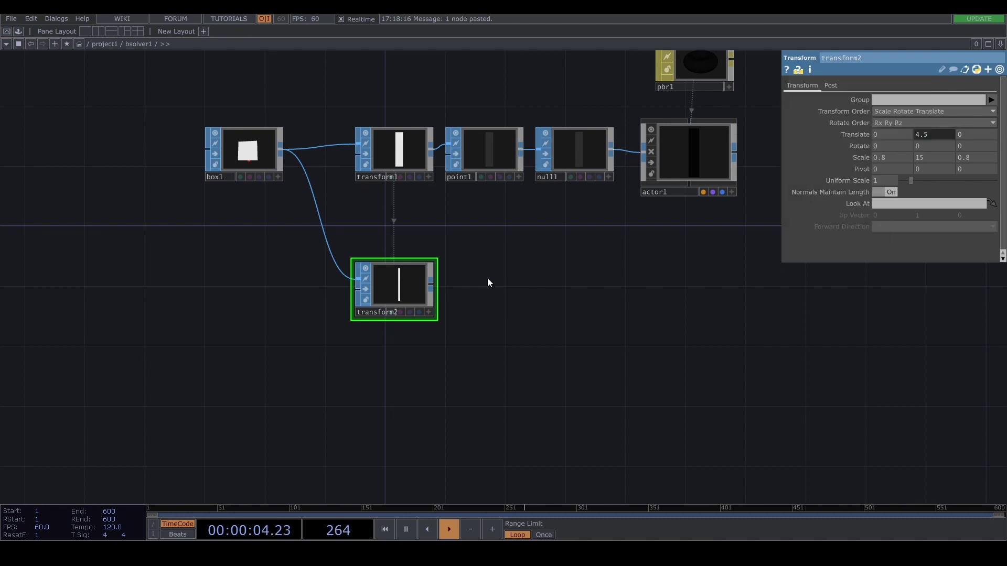
# Append a Point SOP to transform2
pyautogui.scroll(2, 472, 284)
pyautogui.rightClick(409, 289)
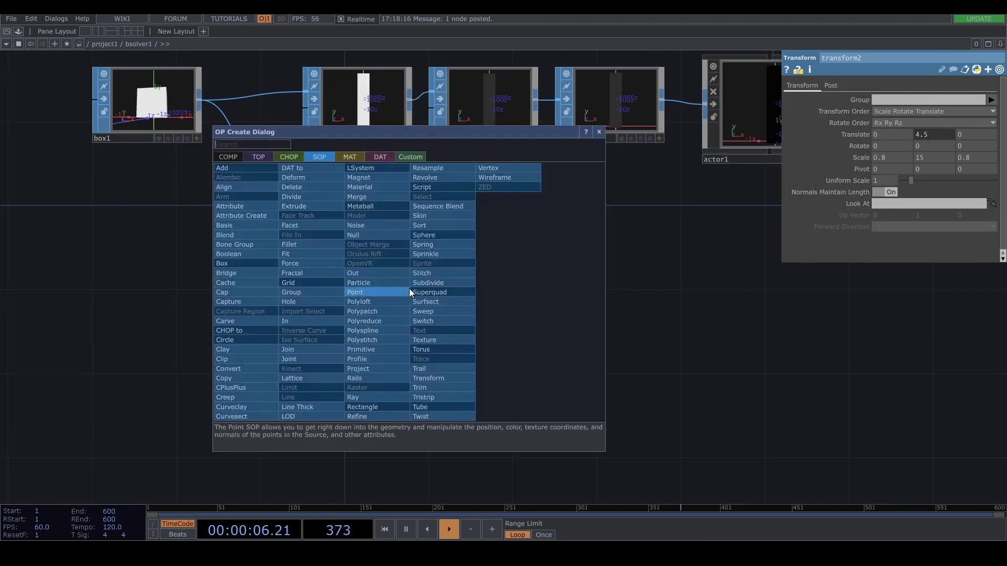
pyautogui.write('poin')
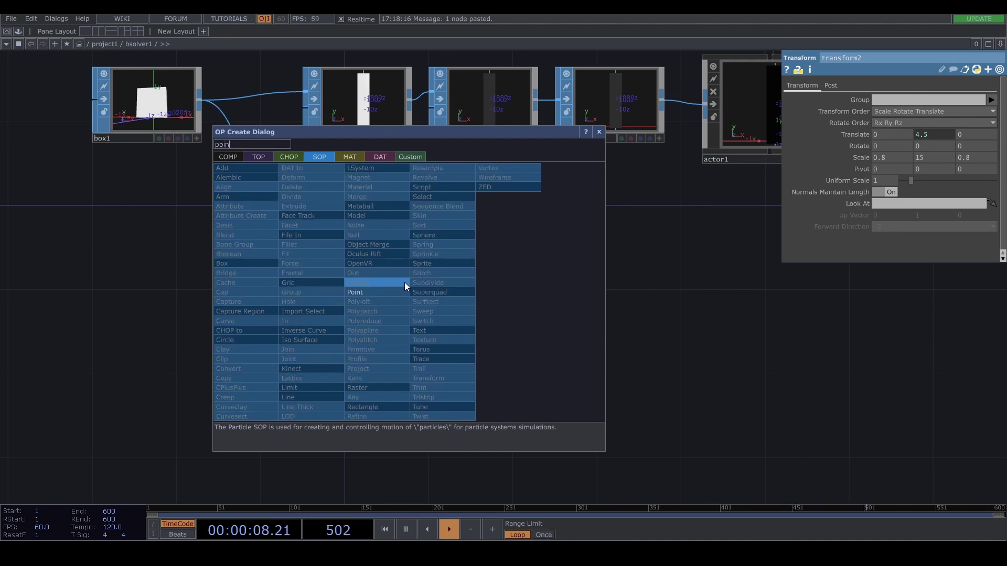
pyautogui.click(487, 292)
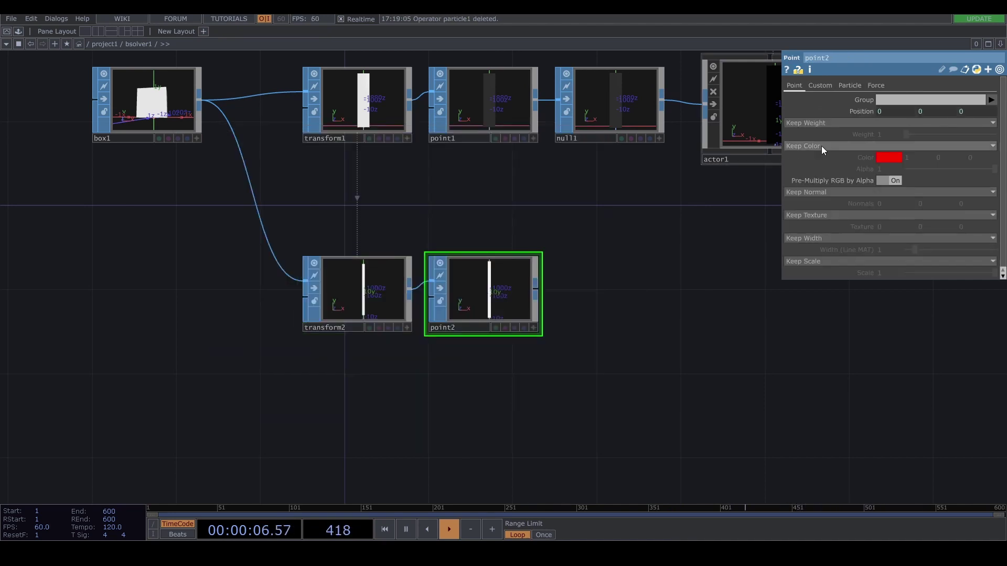
# Set the second Point SOP to Add Color and choose light blue with RGB 0.5, 0.73333, 1
pyautogui.click(821, 145)
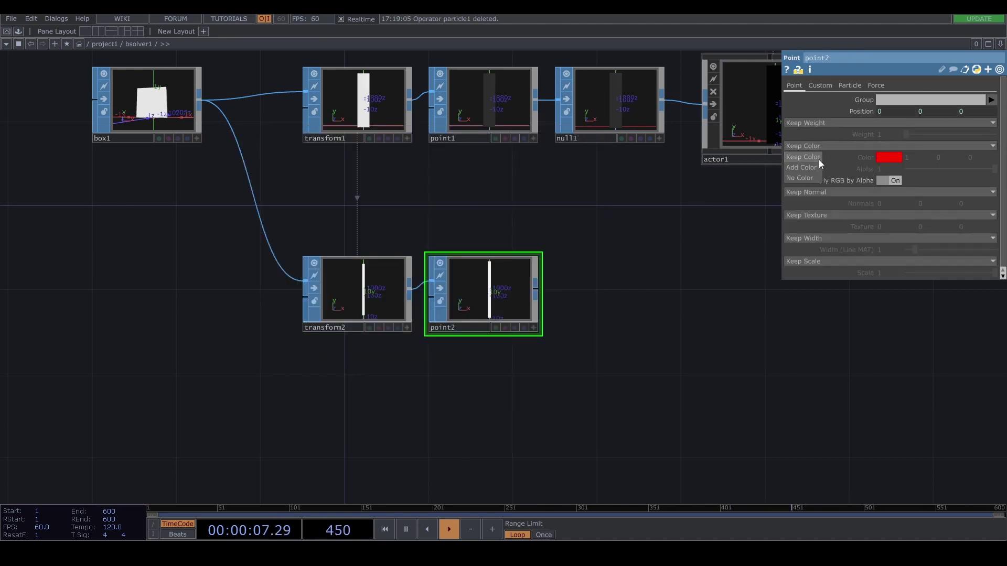
pyautogui.click(811, 168)
pyautogui.click(887, 153)
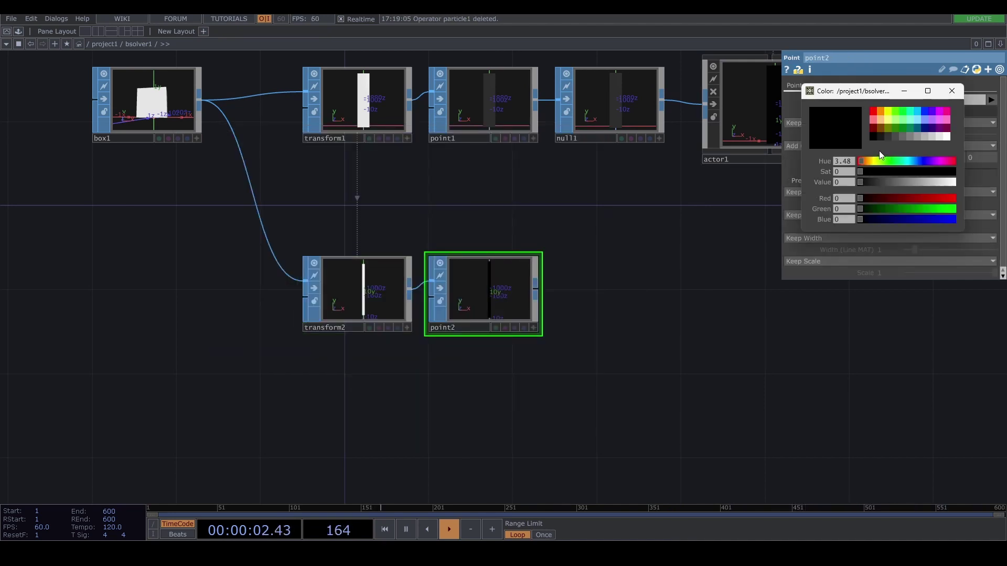
pyautogui.click(920, 113)
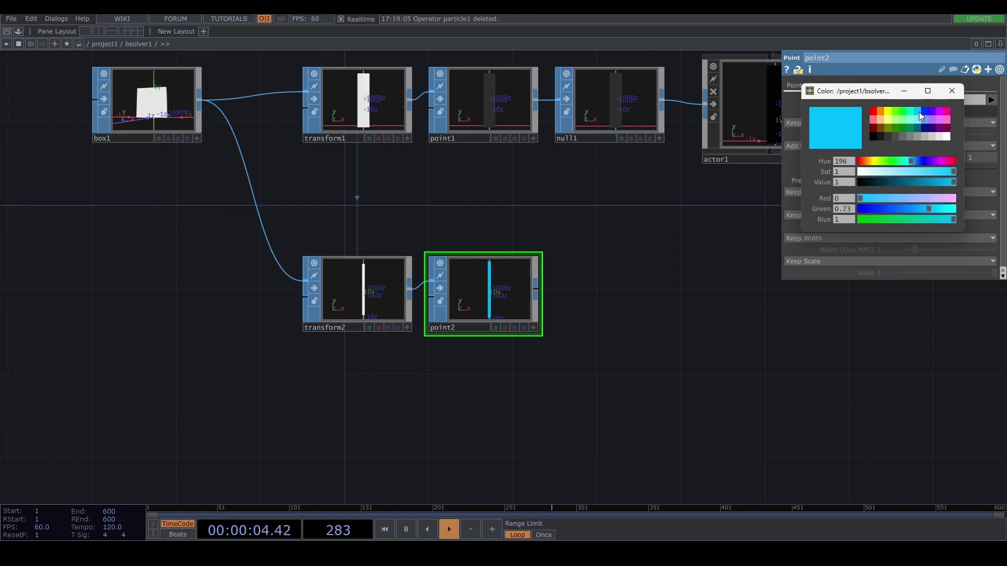
pyautogui.click(954, 91)
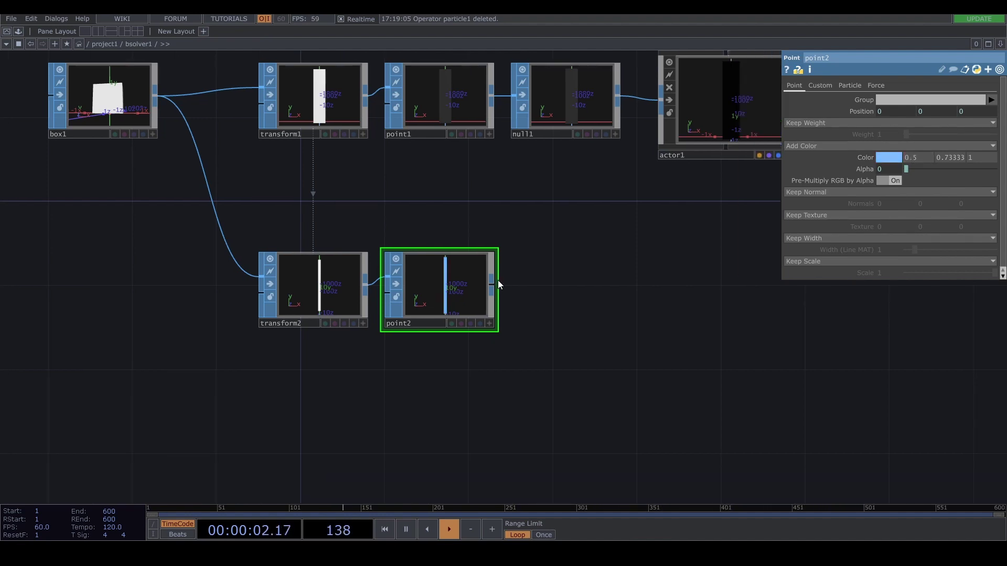
# Append a Null SOP to the light blue Point SOP
pyautogui.click(493, 278)
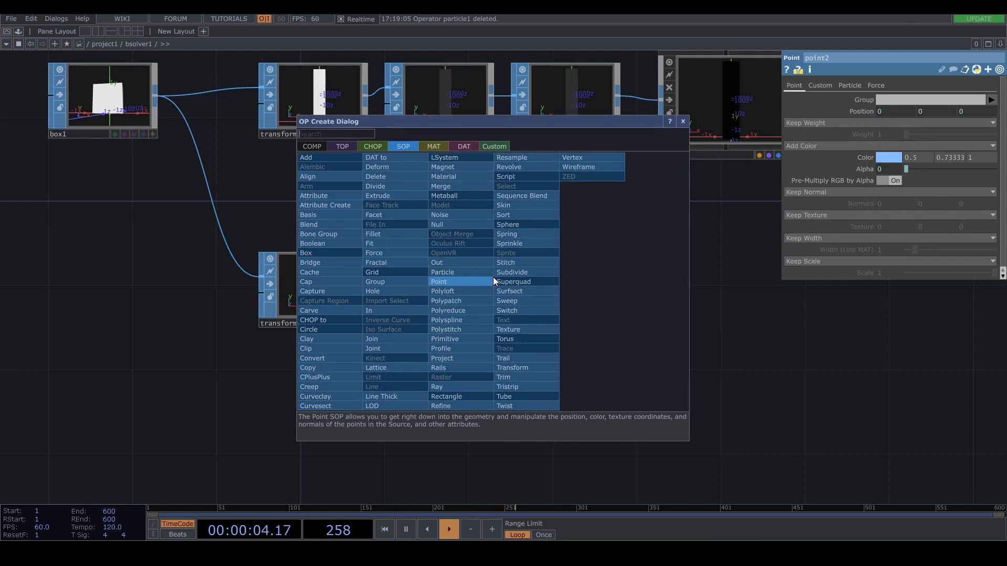
pyautogui.click(469, 226)
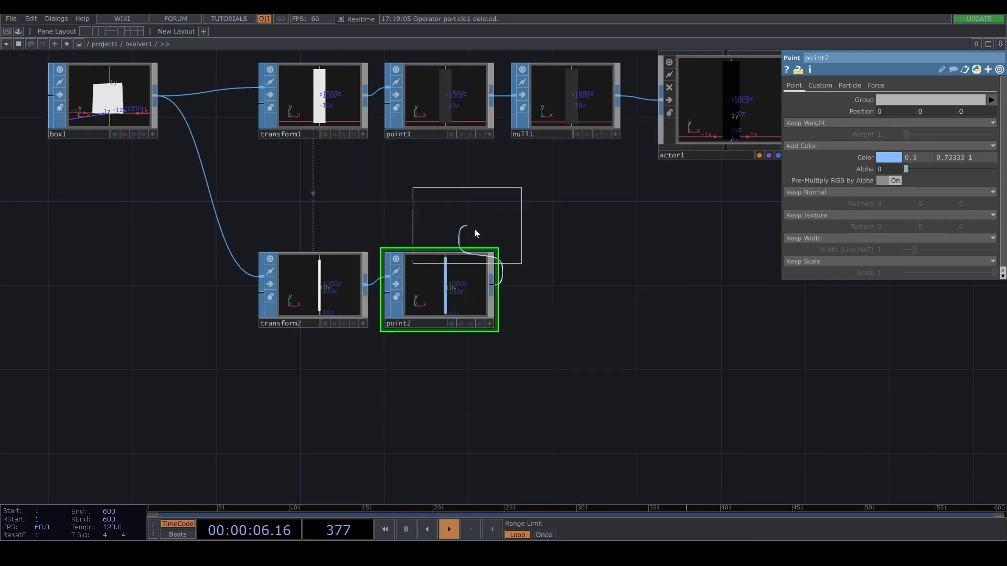
pyautogui.click(569, 284)
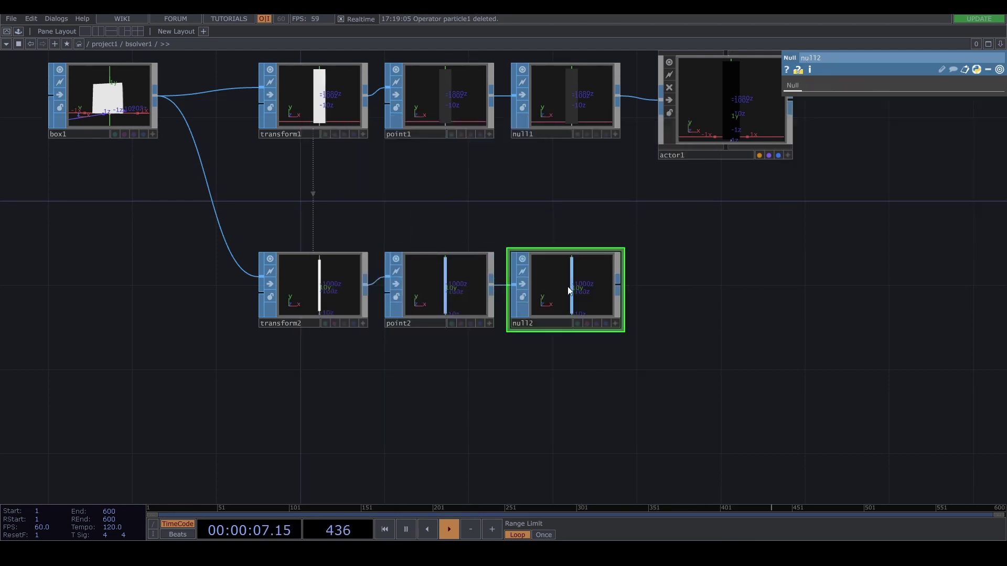
# Connect a second Actor COMP to null2, placing it below the first actor
pyautogui.click(621, 285)
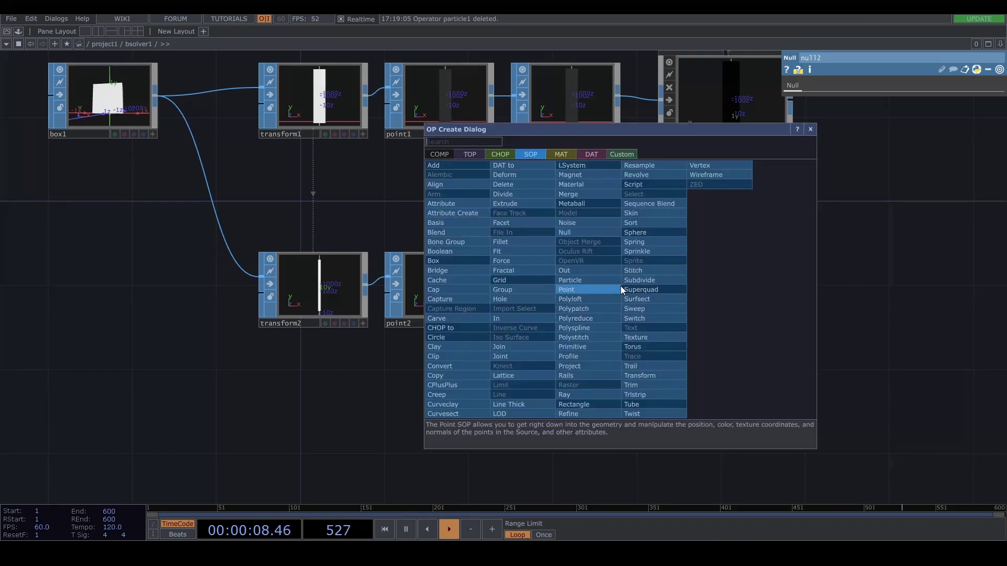
pyautogui.click(431, 154)
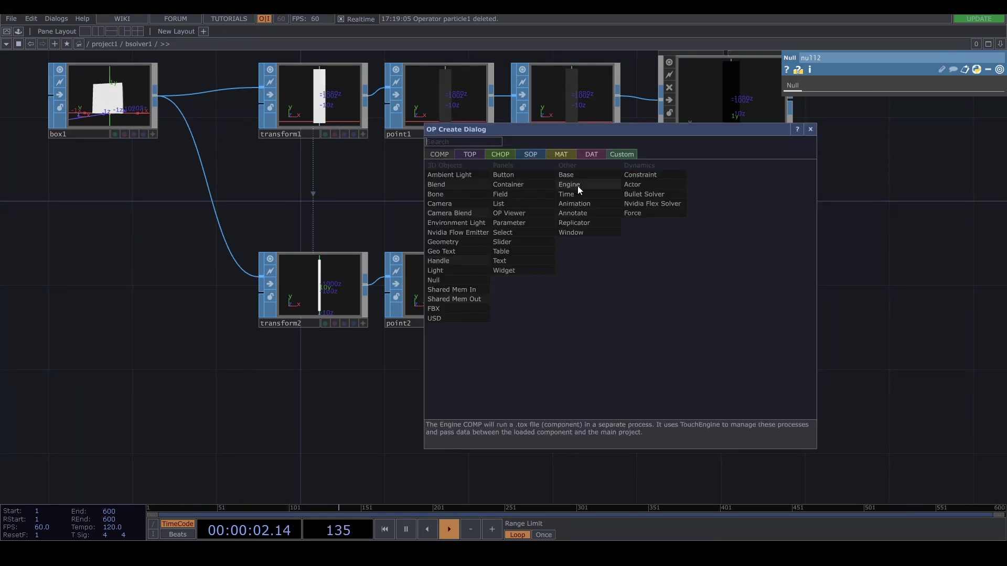
pyautogui.click(633, 184)
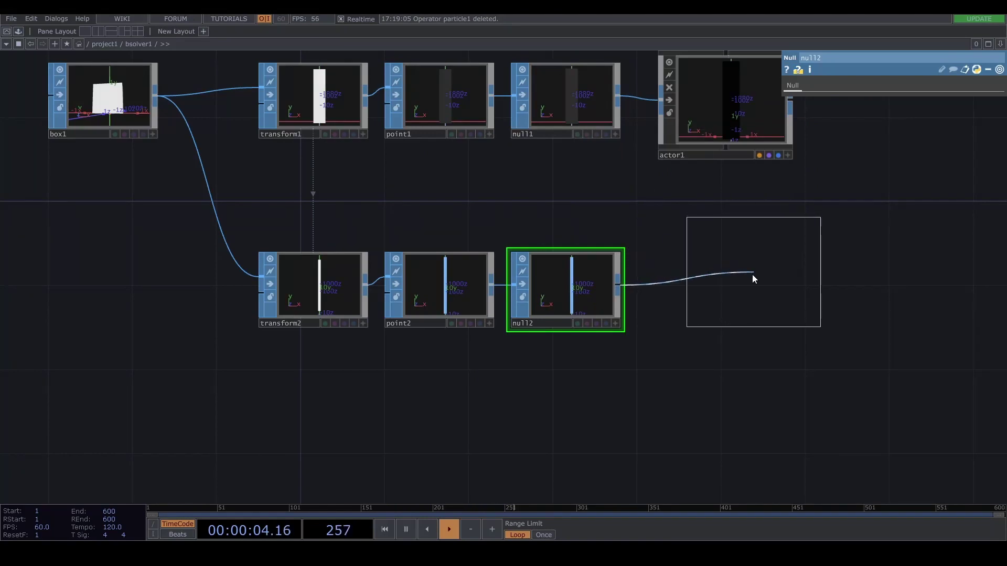
pyautogui.click(697, 294)
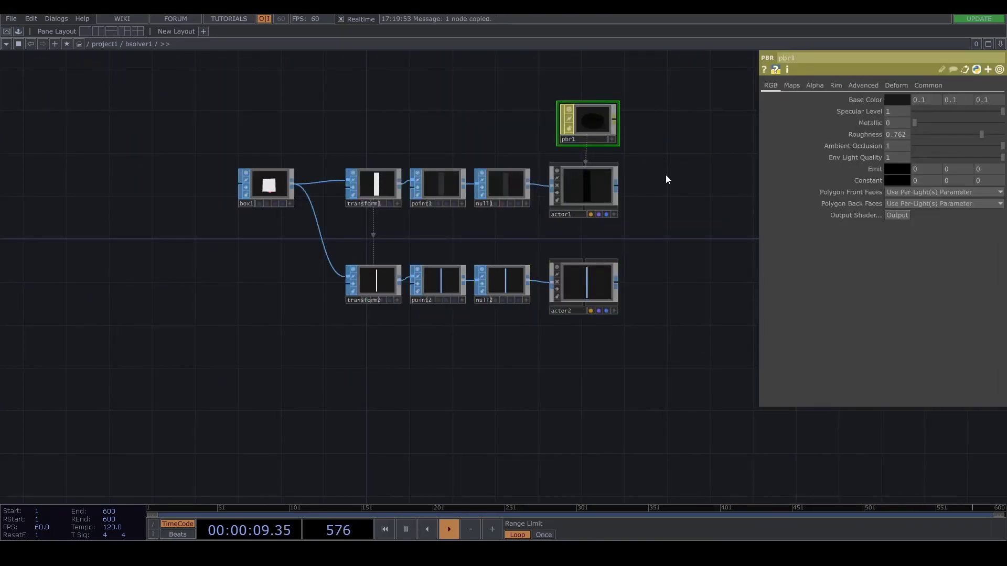
pyautogui.moveTo(663, 331); pyautogui.dragTo(650, 320)
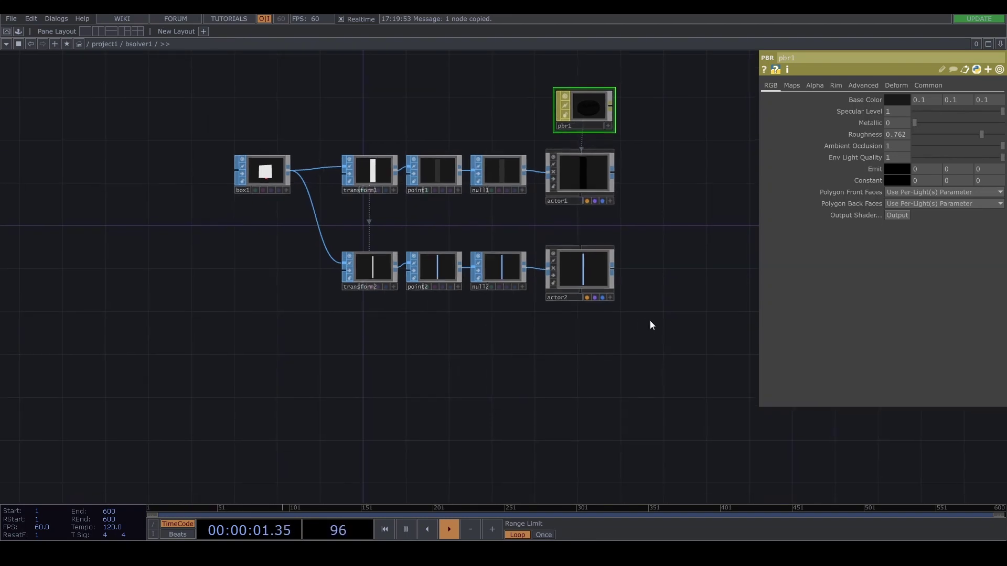
# Paste a copy of the PBR material below actor2 and assign it as actor2's material
pyautogui.hotkey('ctrl', 'v')
pyautogui.moveTo(584, 343); pyautogui.dragTo(584, 276)
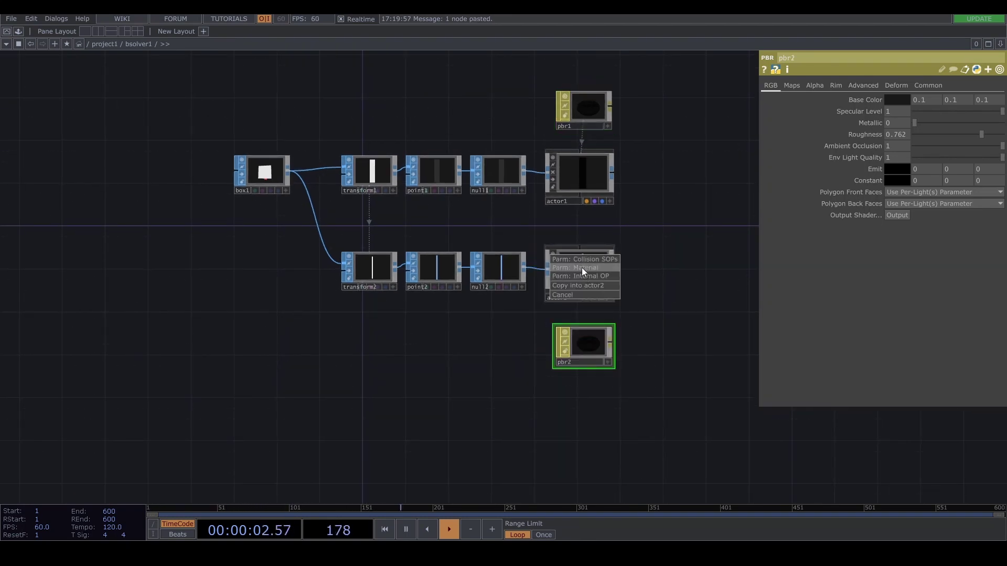
pyautogui.click(583, 268)
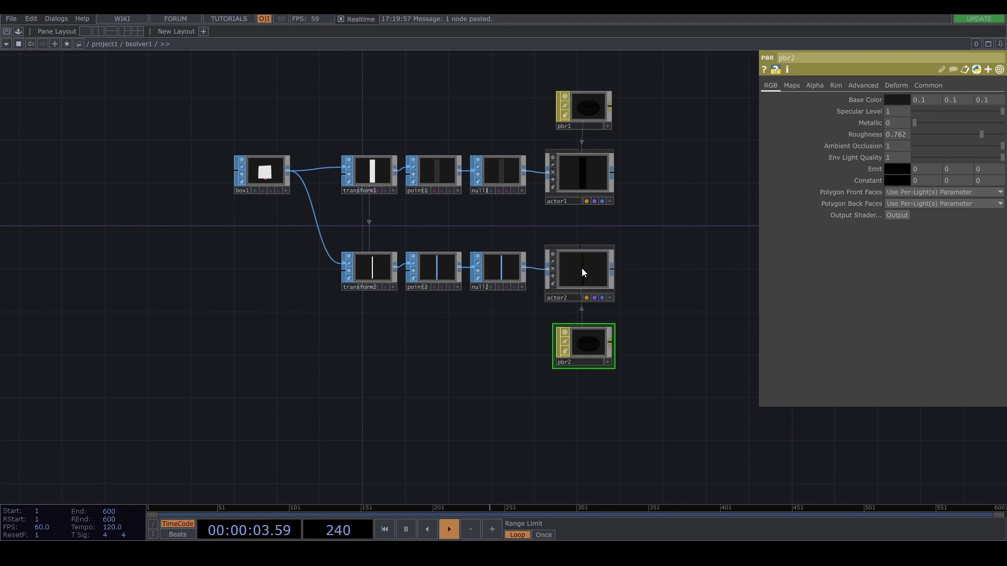
# Change pbr2's base color to a blue tone with red 0.4 and blue 1
pyautogui.click(892, 100)
pyautogui.press('Escape')
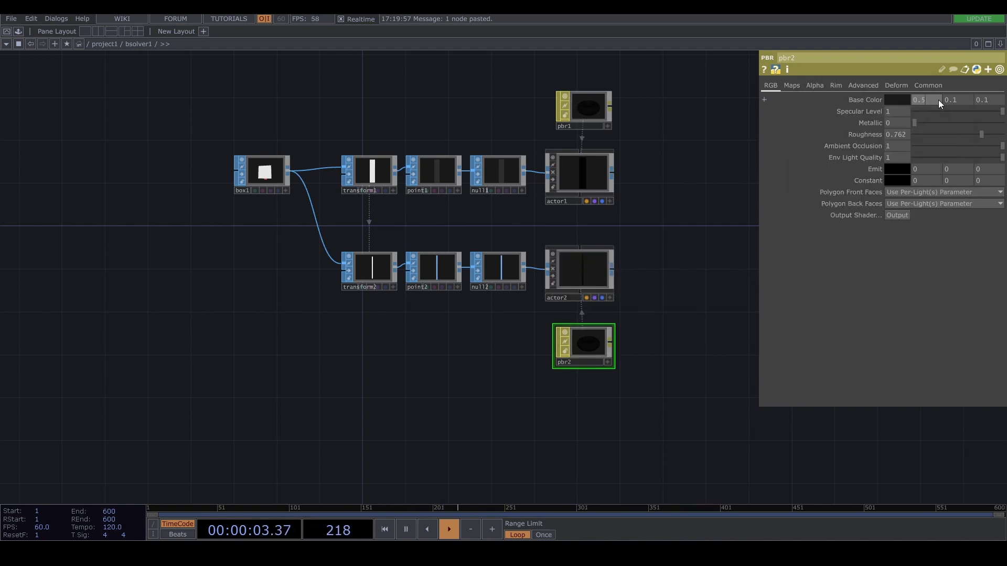
pyautogui.press('Tab')
pyautogui.write('0.5')
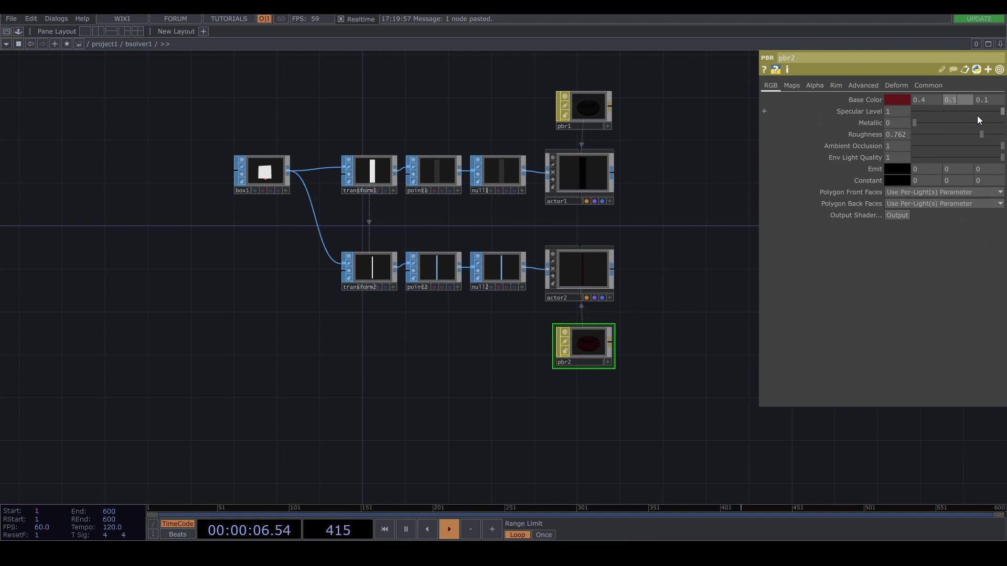
pyautogui.press('Tab')
pyautogui.write('1')
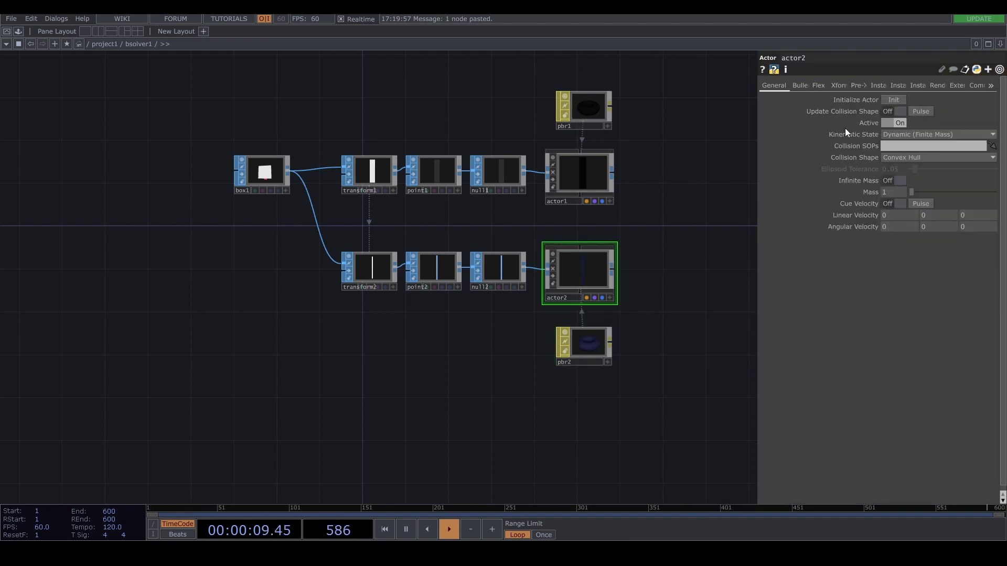
# Set the Y translation of both actor2 and actor1 to -5
pyautogui.click(799, 85)
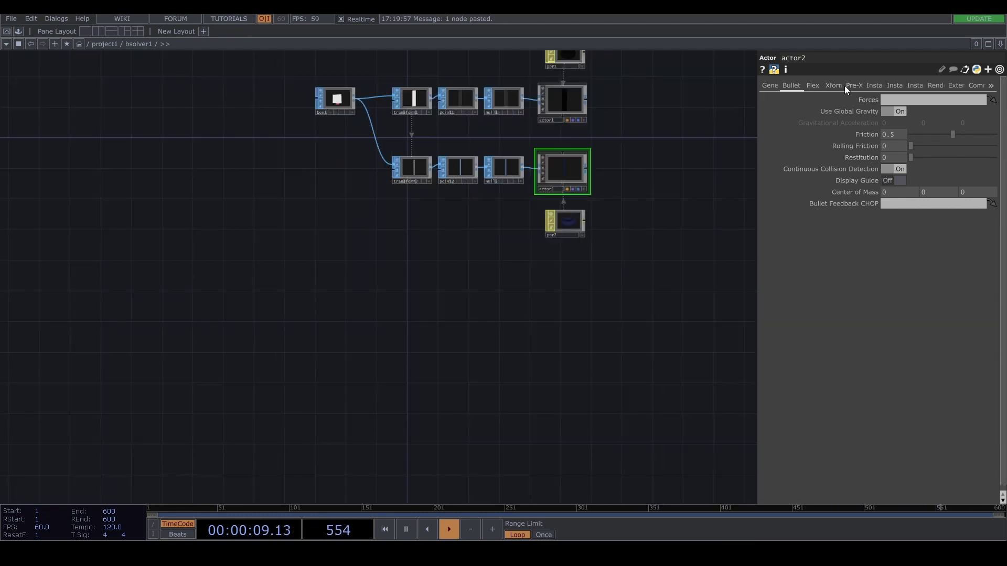
pyautogui.click(838, 85)
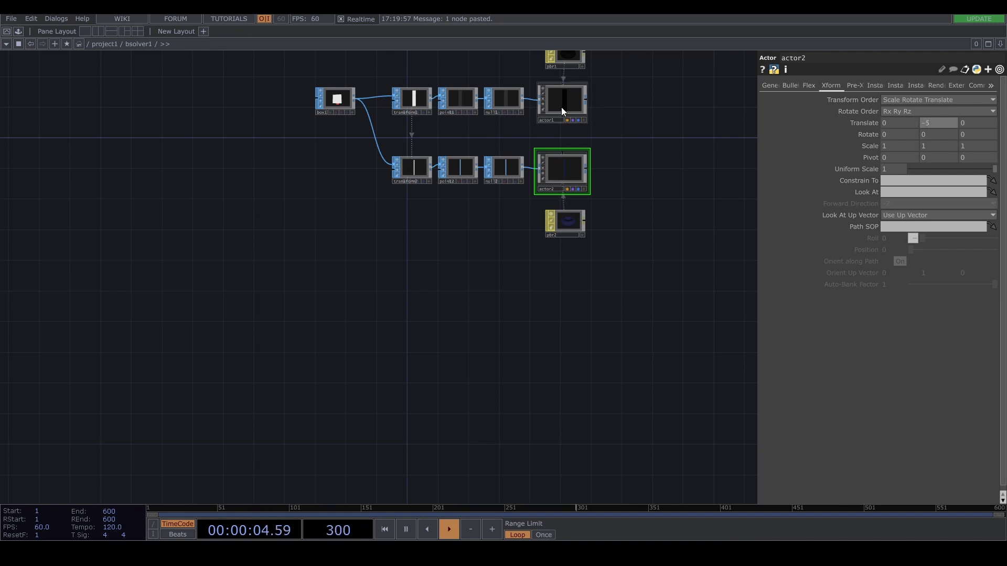
pyautogui.click(561, 105)
pyautogui.click(838, 85)
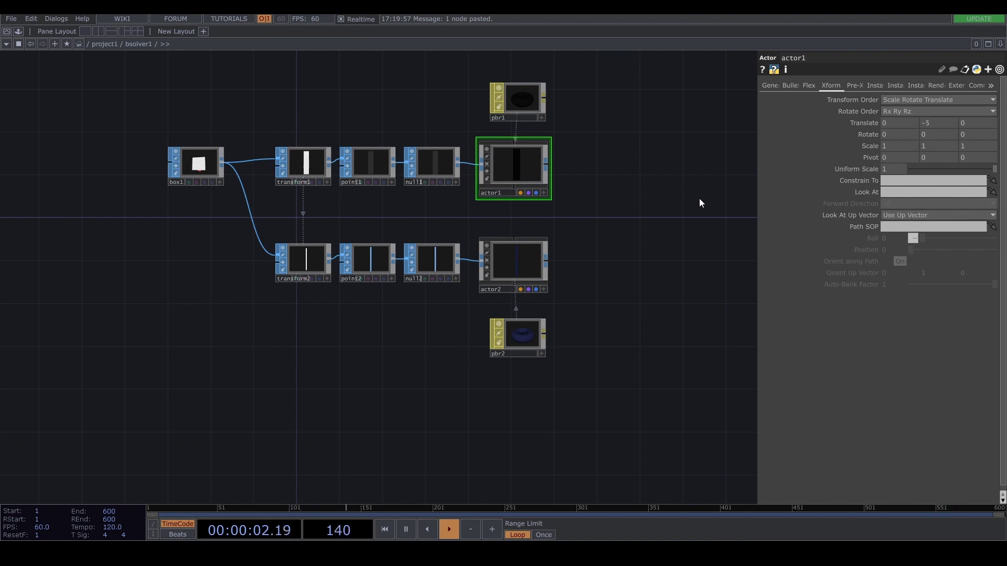
# Create a Box SOP with Scale 2 beside the existing actors and append a Null SOP to it
pyautogui.moveTo(700, 199); pyautogui.dragTo(524, 167)
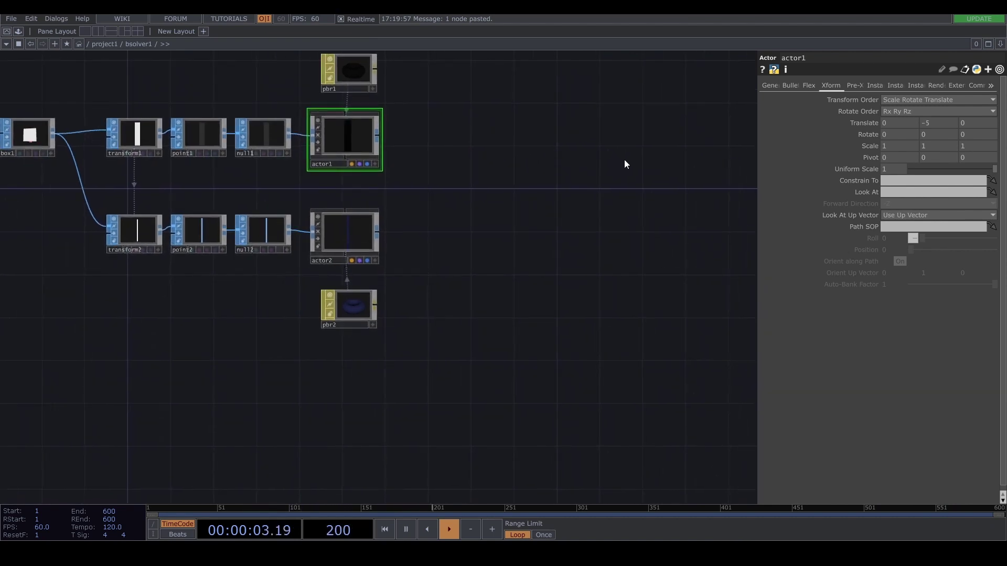
pyautogui.moveTo(622, 163); pyautogui.dragTo(578, 153)
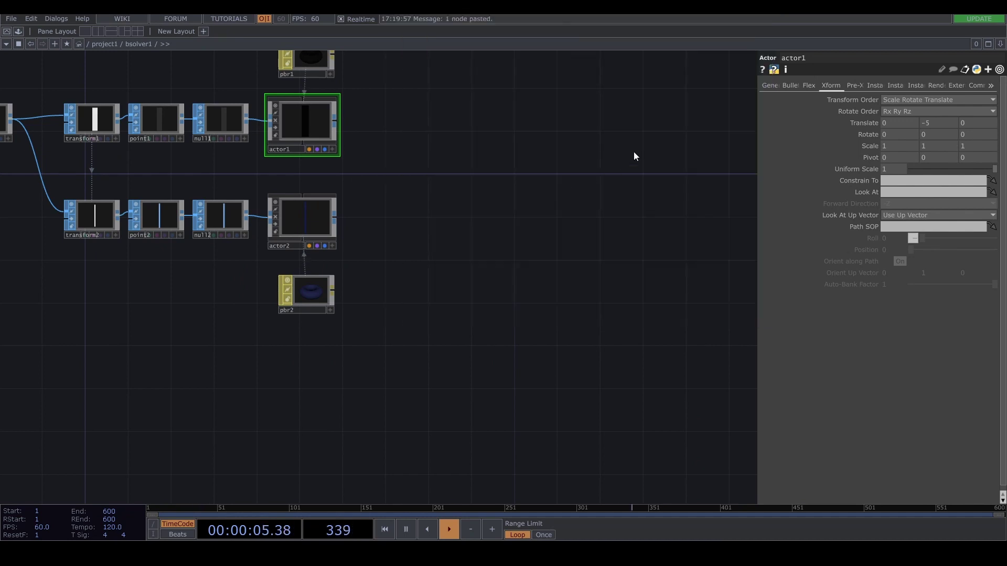
pyautogui.click(873, 85)
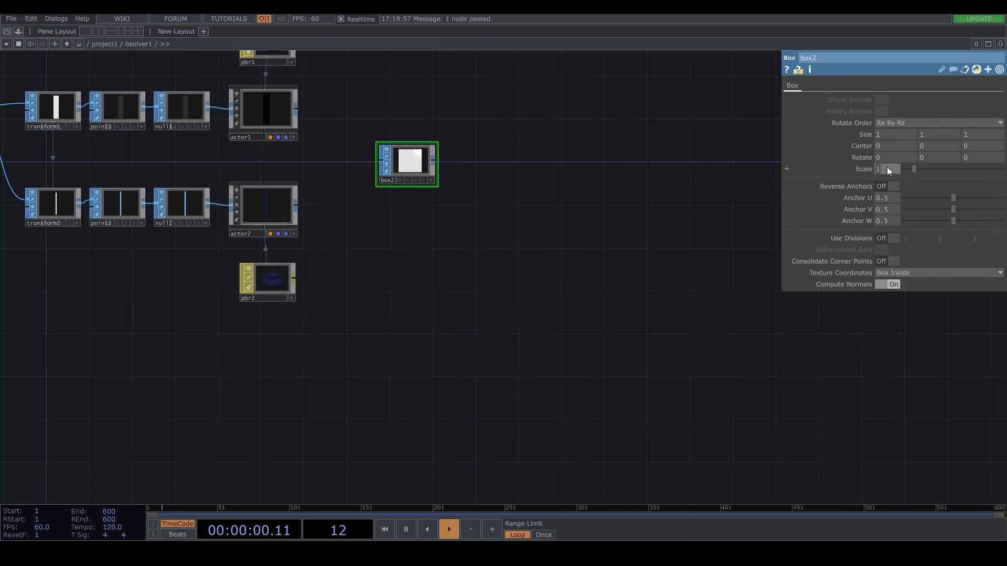
pyautogui.write('2')
pyautogui.press('Return')
pyautogui.press('Tab')
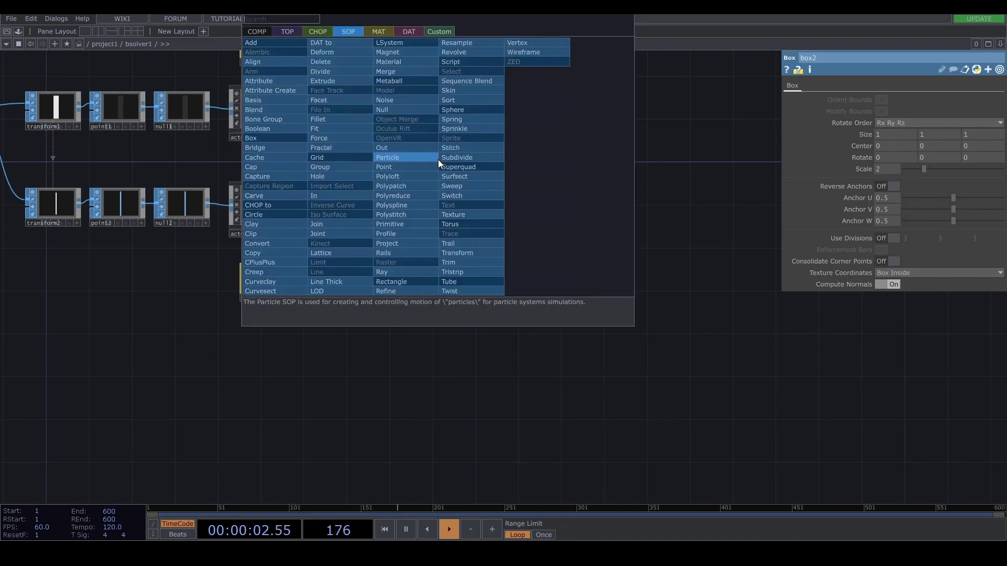
pyautogui.click(419, 110)
pyautogui.click(527, 158)
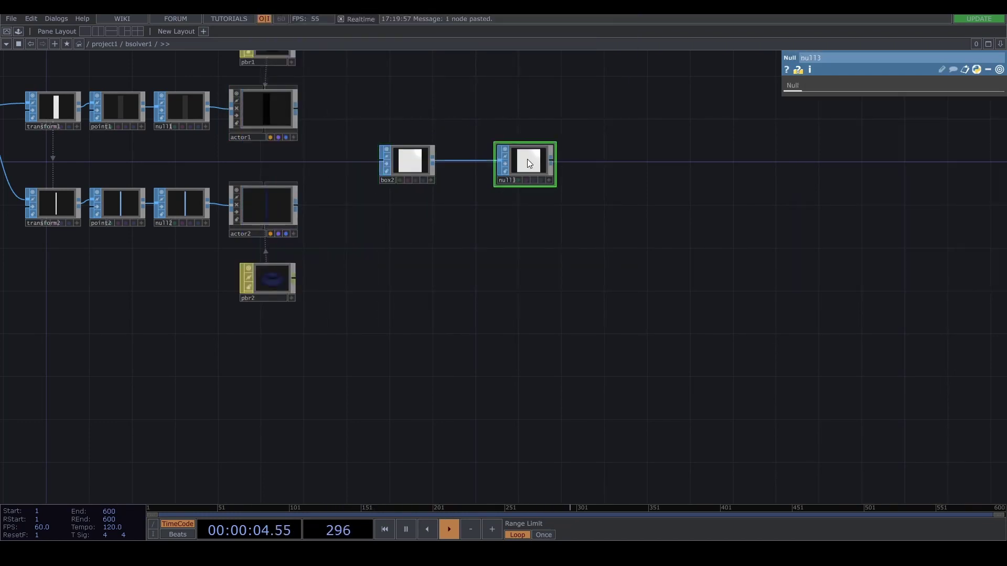
# Connect a third Actor COMP to null3, set its mass to 0.1 and enter a Z linear velocity
pyautogui.press('Tab')
pyautogui.click(371, 32)
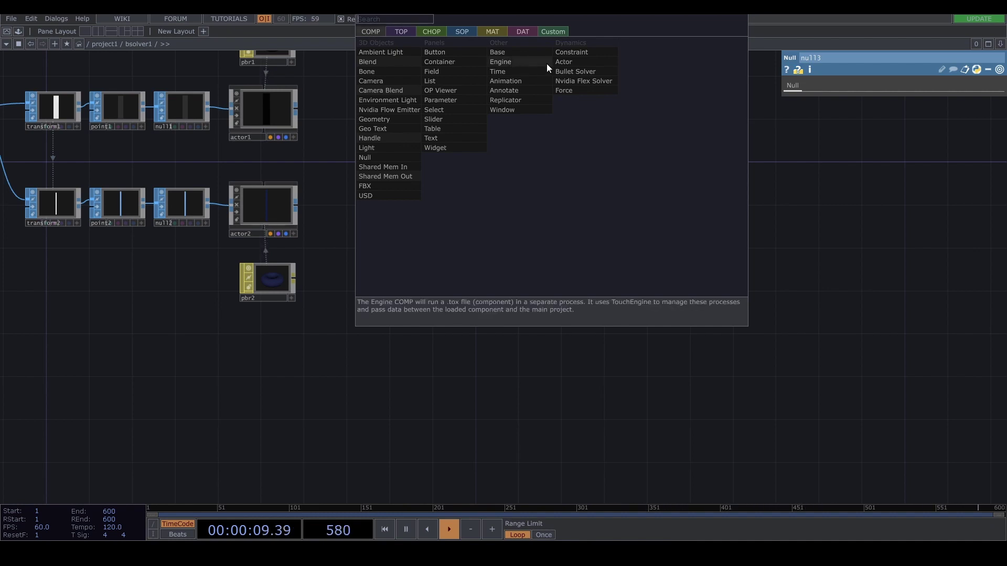
pyautogui.click(564, 61)
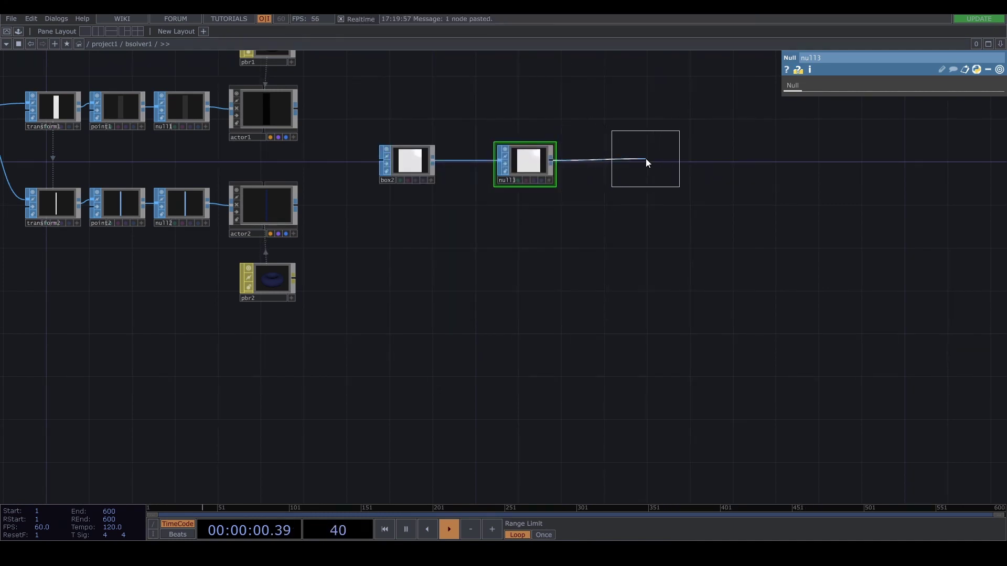
pyautogui.click(663, 164)
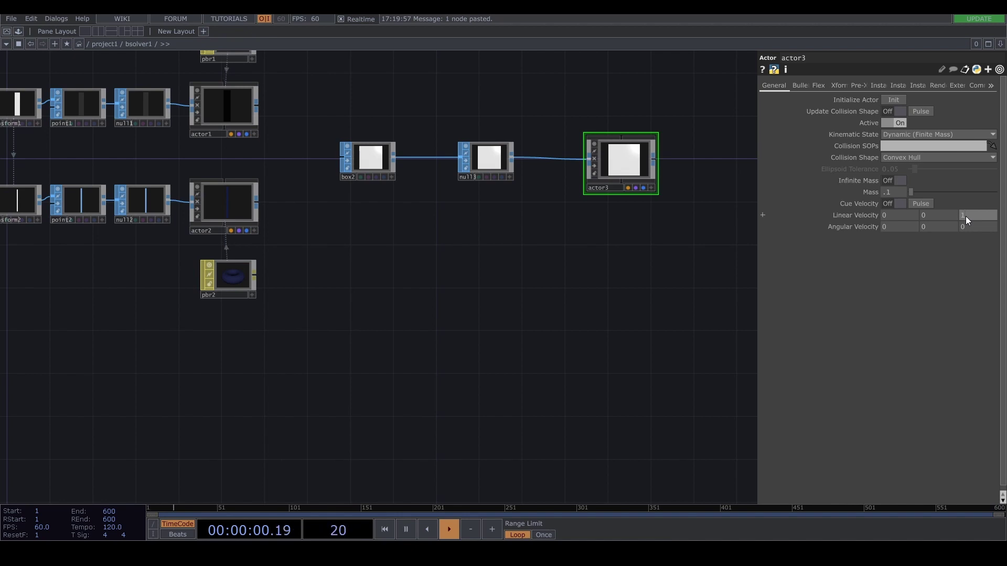
pyautogui.click(791, 85)
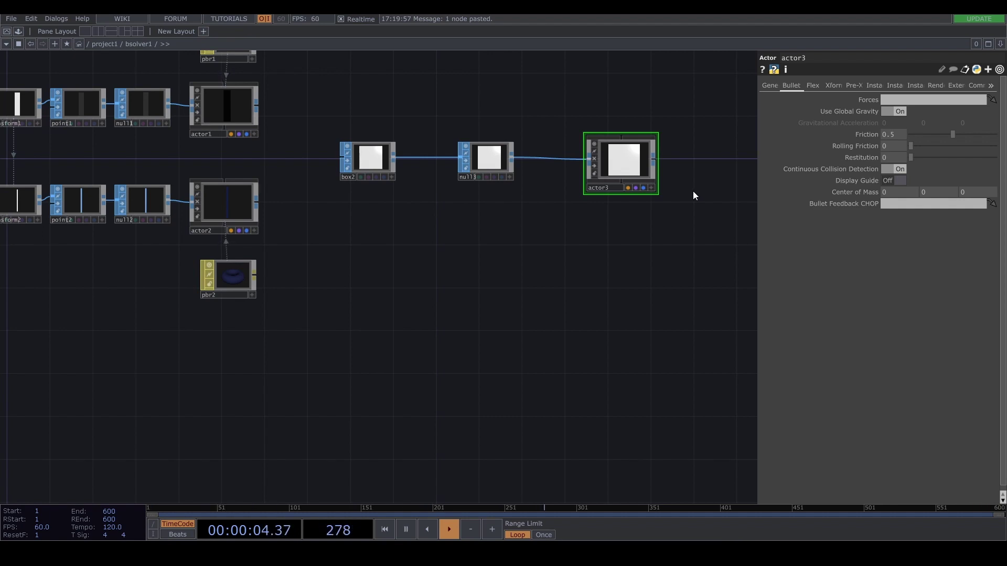
# Add a Noise CHOP below box2 and set its noise type to Random
pyautogui.scroll(-2, 562, 240)
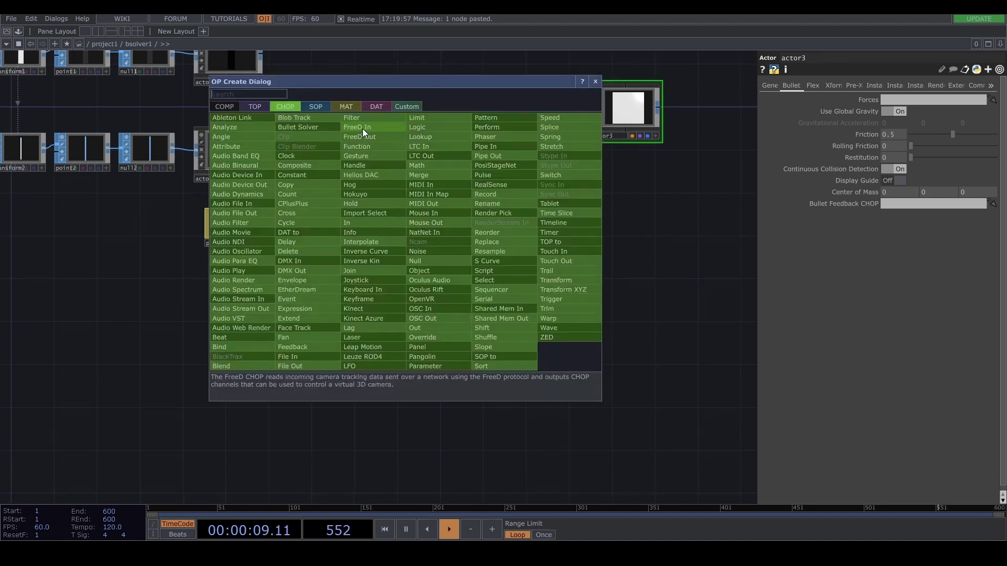
pyautogui.write('noise')
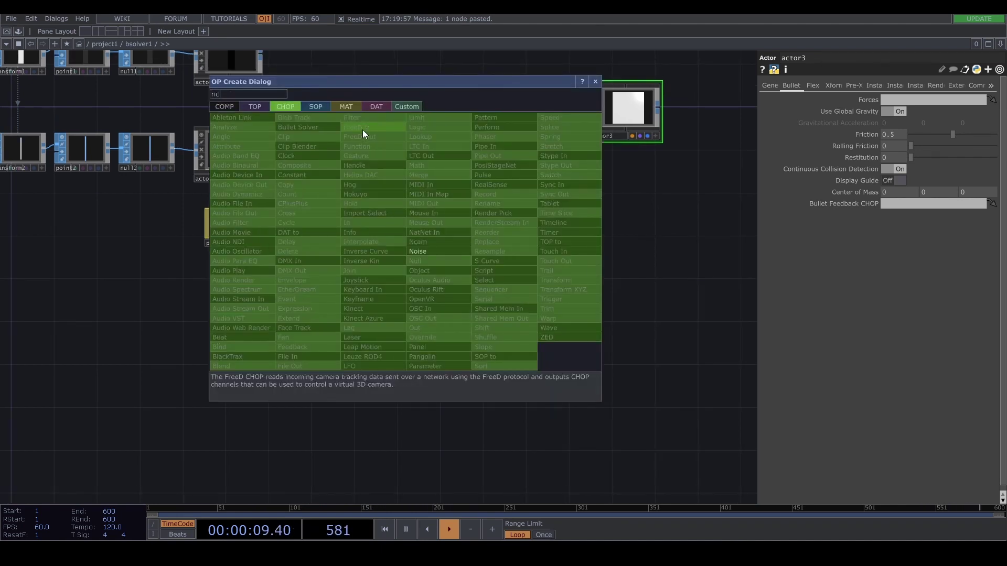
pyautogui.click(444, 251)
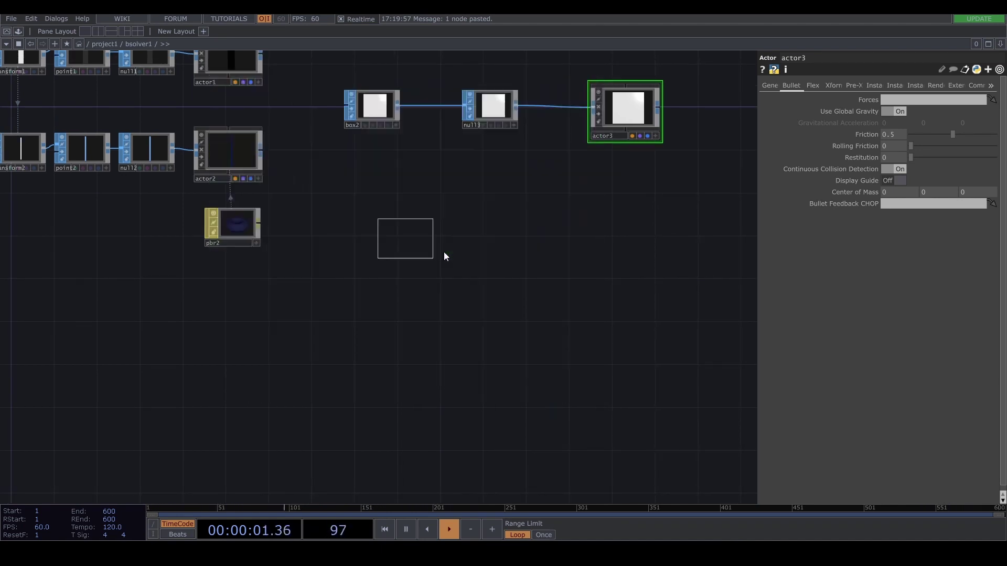
pyautogui.click(372, 266)
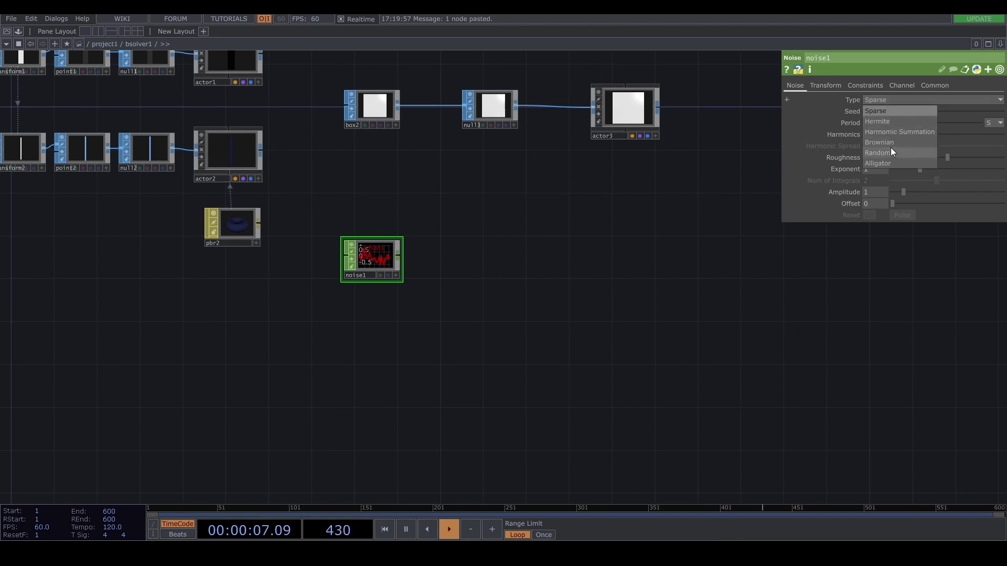
pyautogui.click(891, 146)
# Name the Noise CHOP's channels t[xyz]
pyautogui.click(874, 84)
pyautogui.click(902, 85)
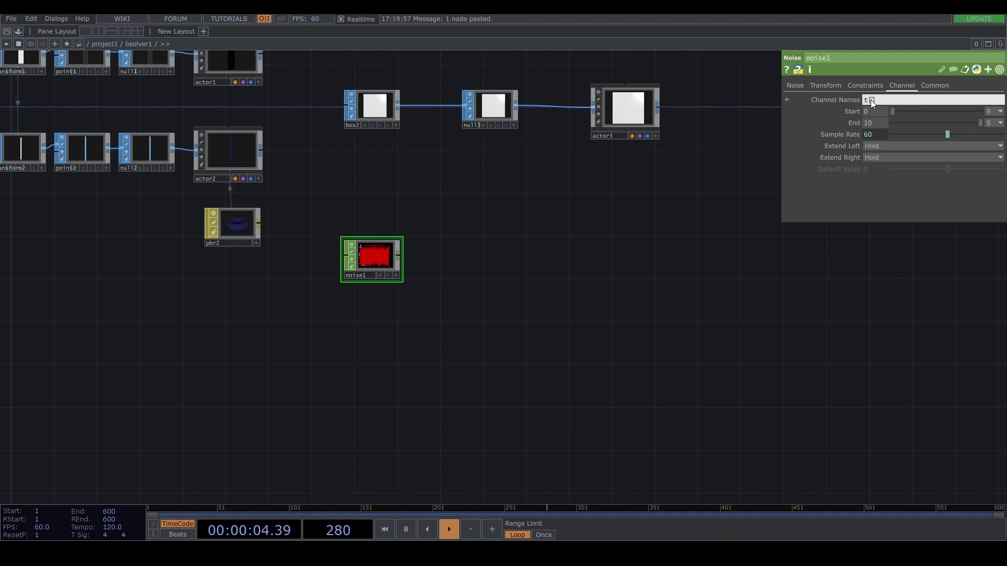
pyautogui.write('z')
pyautogui.press('Return')
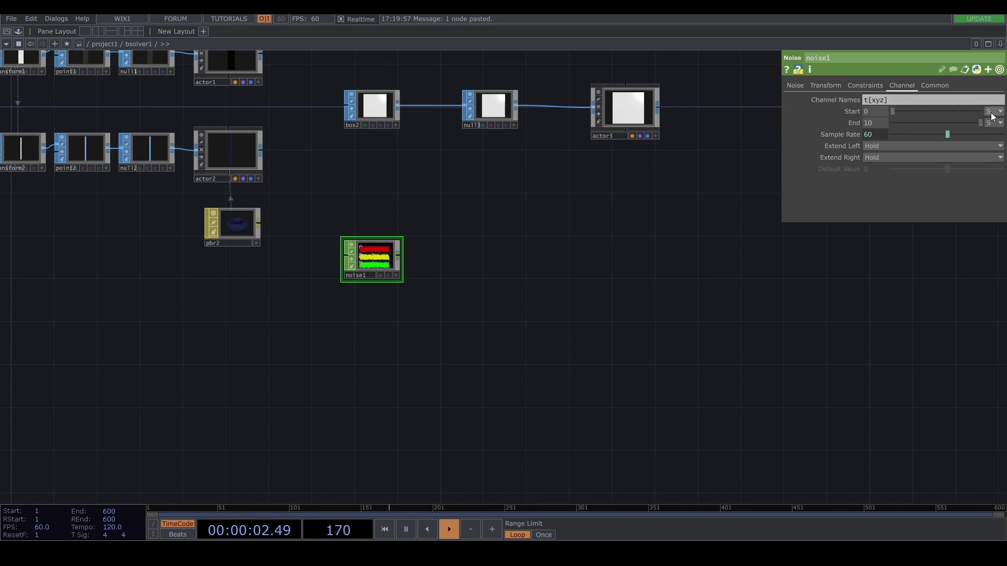
# Switch the Noise CHOP's start and end units to samples and set the end to 29
pyautogui.click(993, 112)
pyautogui.click(988, 122)
pyautogui.click(993, 123)
pyautogui.click(992, 134)
pyautogui.scroll(4, 382, 268)
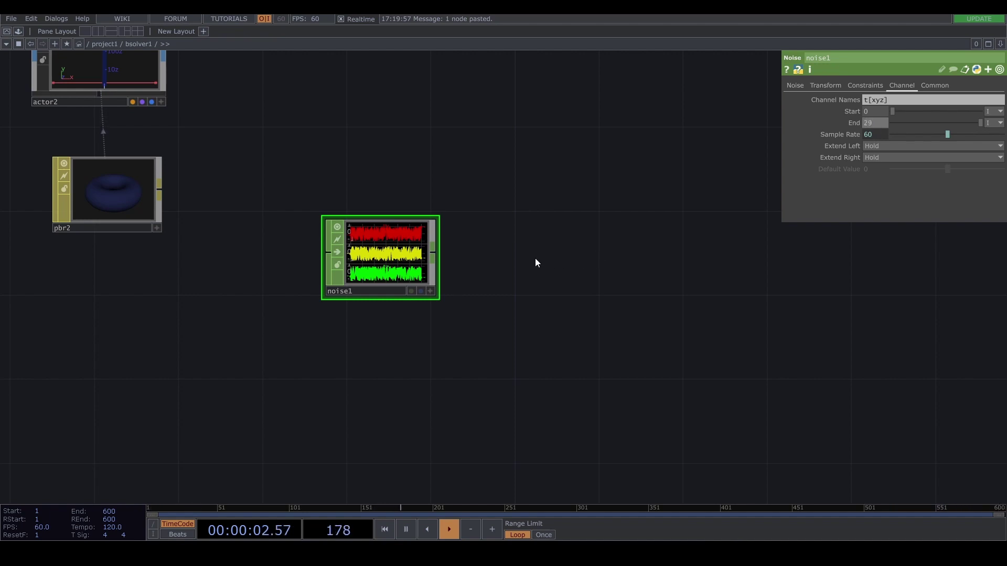
pyautogui.write('29')
pyautogui.press('Return')
# Append a Math CHOP to noise1 and set its output range to 0 to 6
pyautogui.scroll(3, 486, 224)
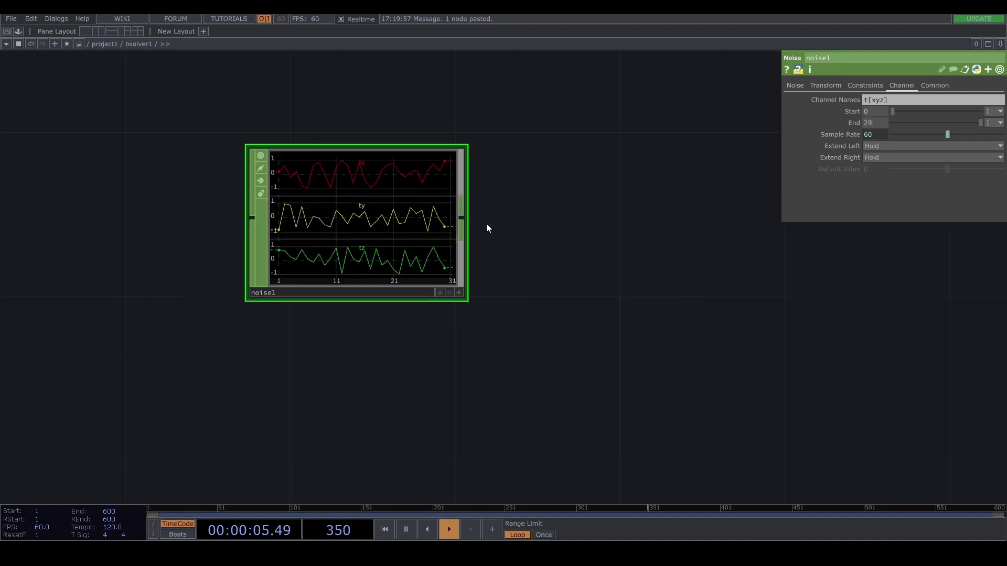
pyautogui.press('Tab')
pyautogui.write('ma')
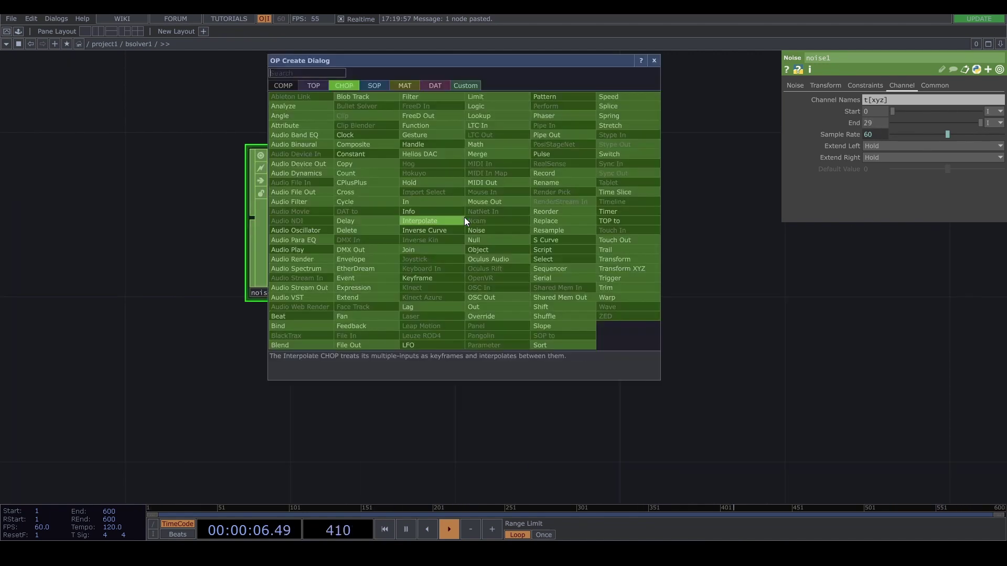
pyautogui.click(487, 142)
pyautogui.click(602, 217)
pyautogui.click(843, 85)
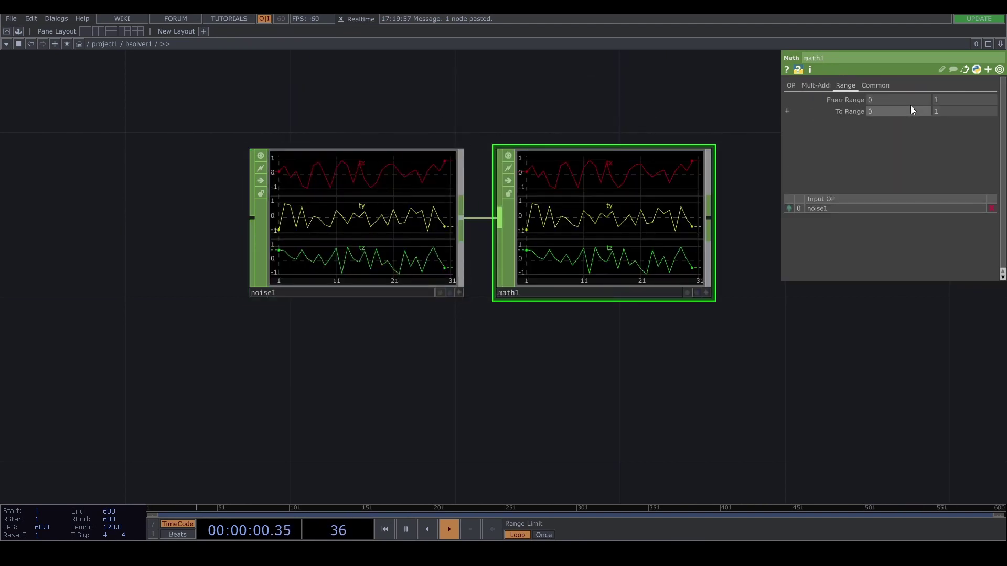
pyautogui.click(949, 112)
pyautogui.write('6')
pyautogui.press('Return')
# Duplicate math1, connect its output to the copy, and reset the copy's upper To Range value to 1
pyautogui.moveTo(751, 237); pyautogui.dragTo(409, 243)
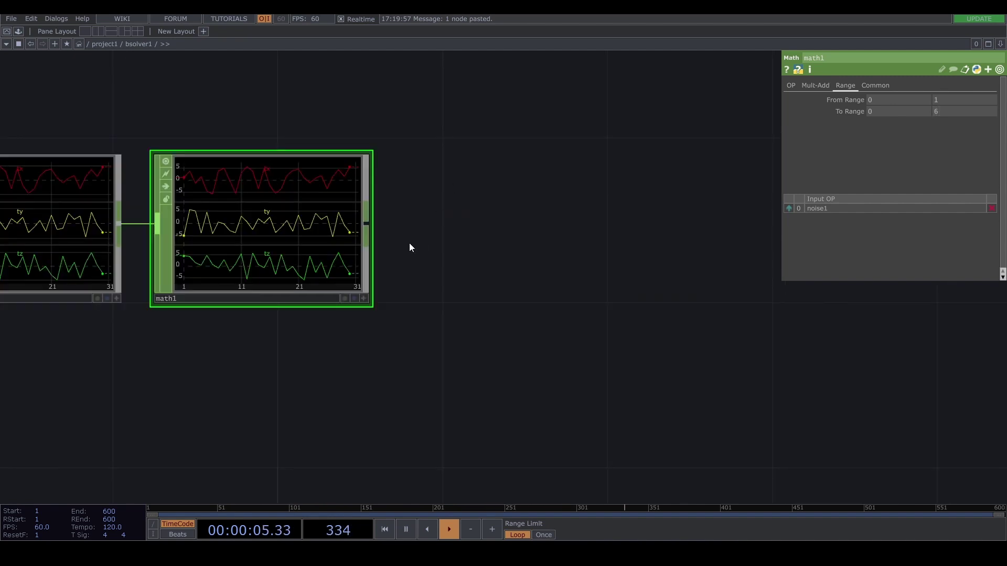
pyautogui.hotkey('ctrl', 'c')
pyautogui.hotkey('ctrl', 'v')
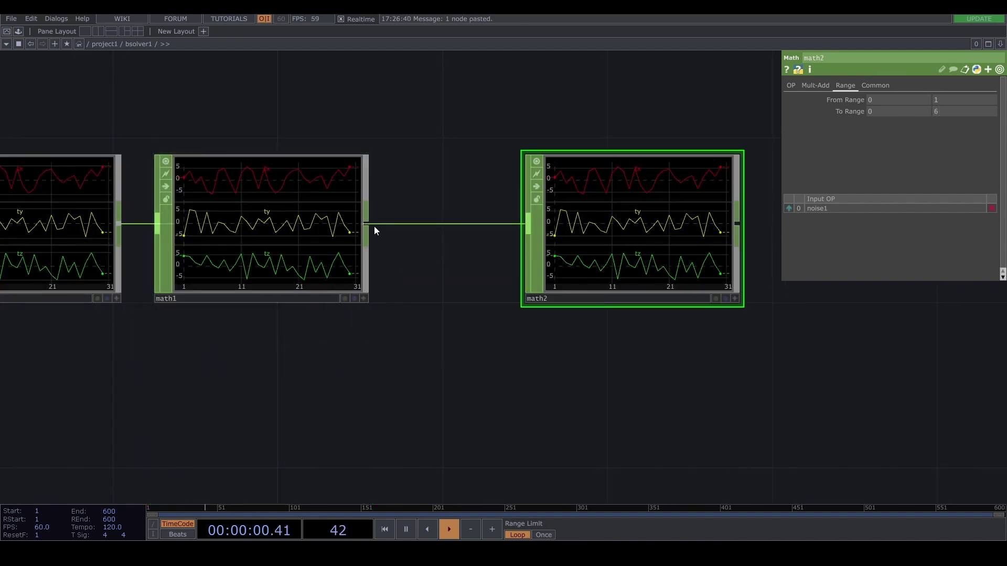
pyautogui.moveTo(366, 224); pyautogui.dragTo(386, 231)
pyautogui.moveTo(387, 231); pyautogui.dragTo(528, 224)
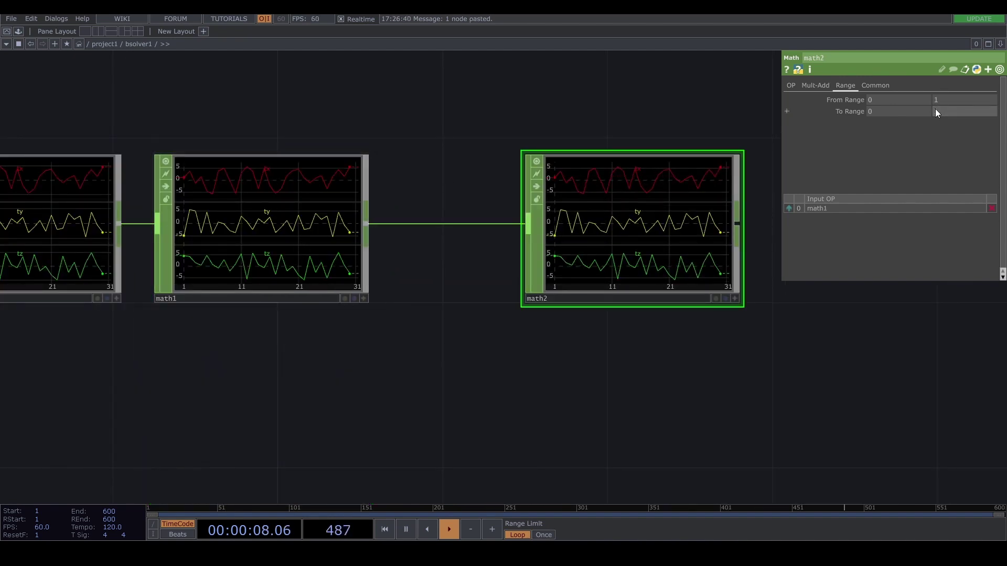
# Set math2's Post-Add to -30 and limit its scope to the tz channel
pyautogui.click(821, 85)
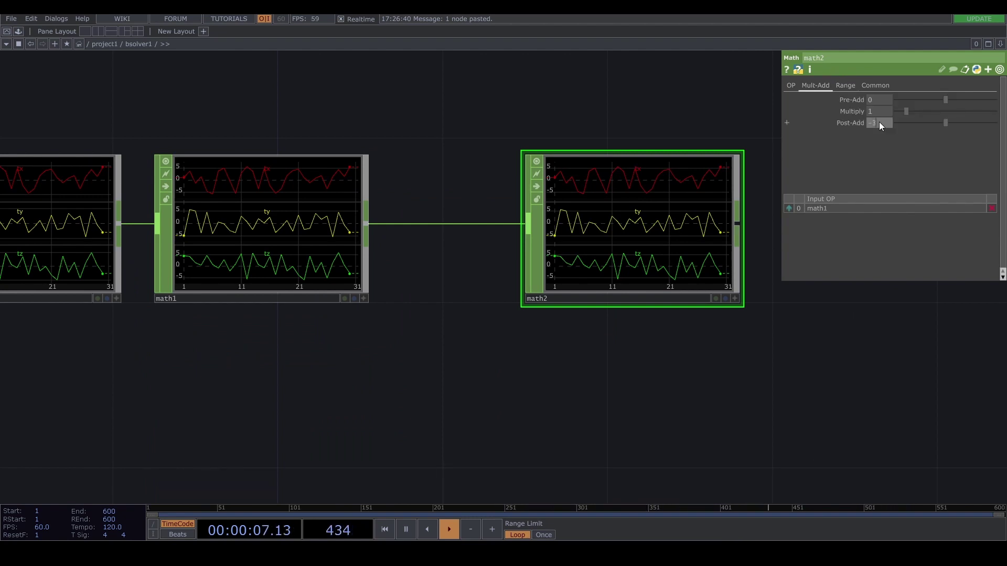
pyautogui.click(873, 86)
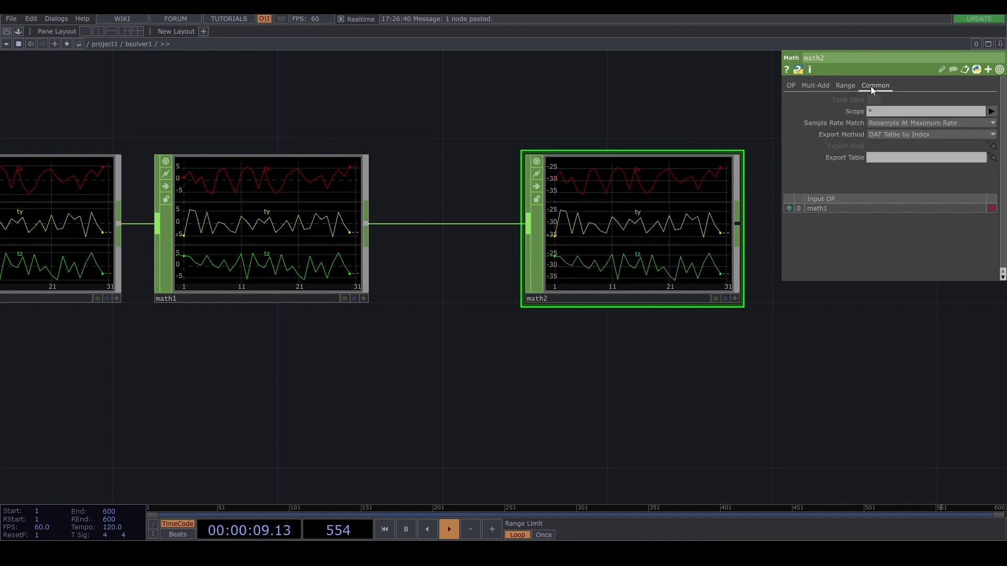
pyautogui.click(991, 113)
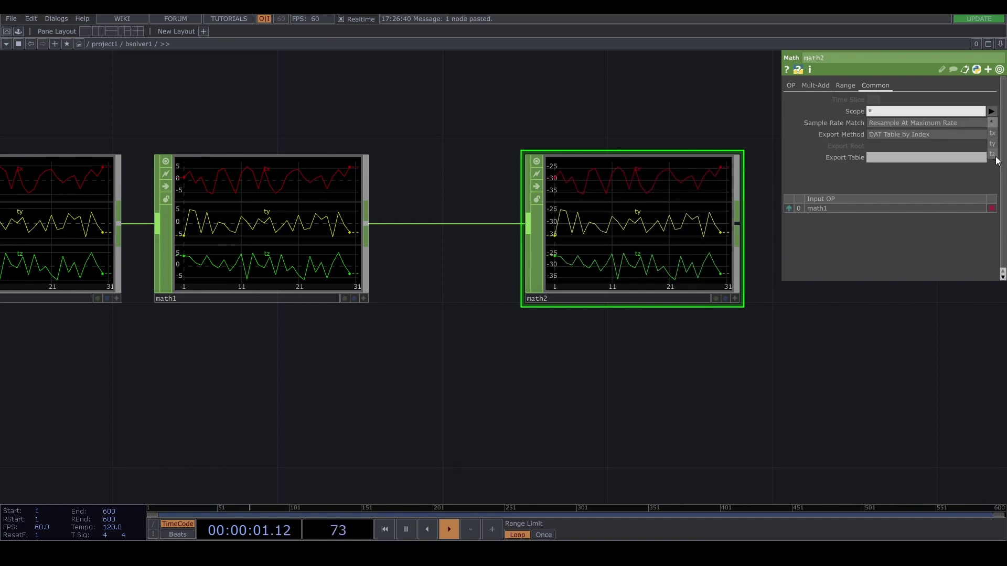
pyautogui.click(995, 155)
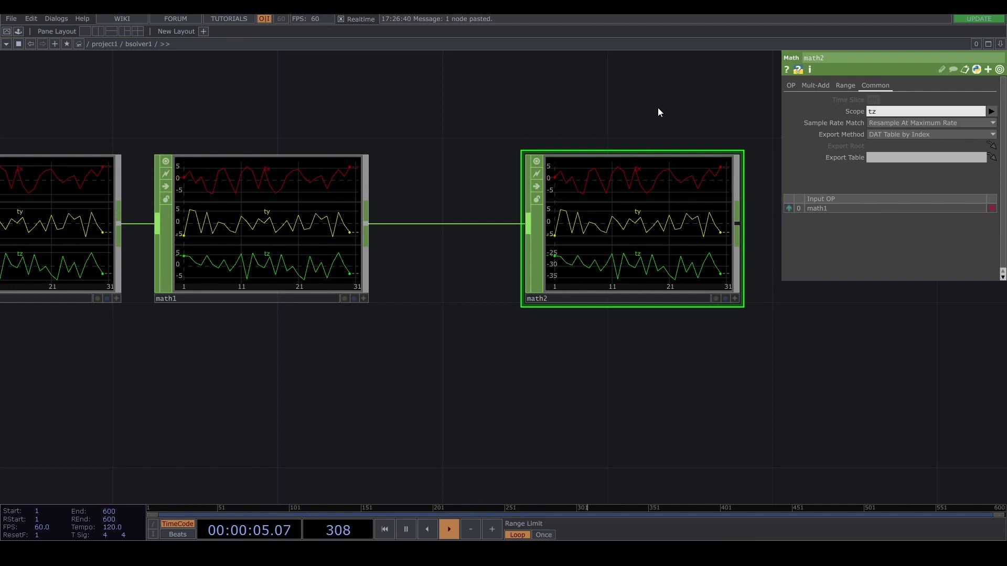
pyautogui.moveTo(650, 225); pyautogui.dragTo(564, 225)
pyautogui.click(843, 86)
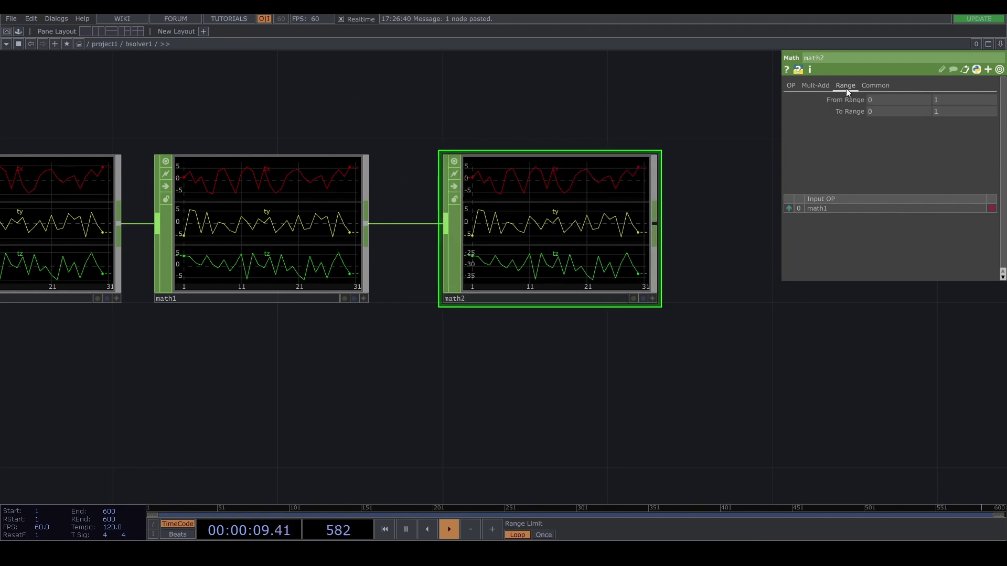
# Append a Null CHOP to math2 and place it with a gap, below the box actor
pyautogui.scroll(-2, 682, 252)
pyautogui.click(705, 199)
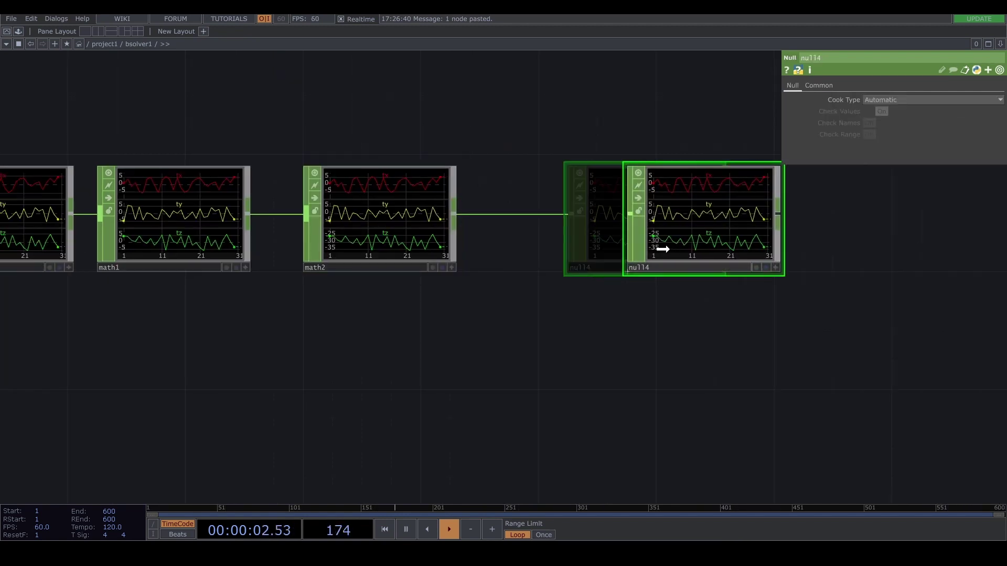
pyautogui.scroll(-2, 582, 223)
pyautogui.scroll(-2, 532, 195)
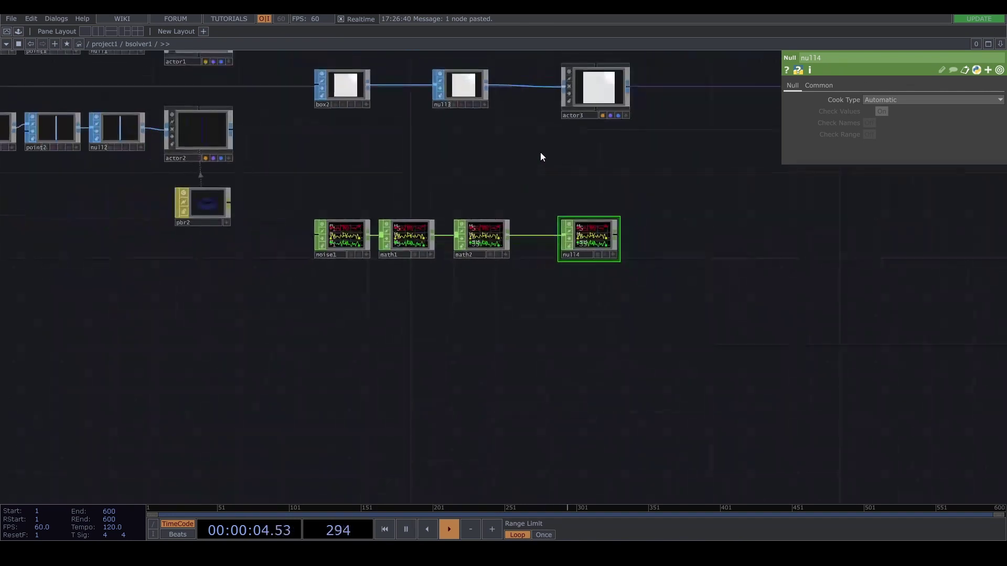
# Turn on instancing for actor3
pyautogui.click(596, 94)
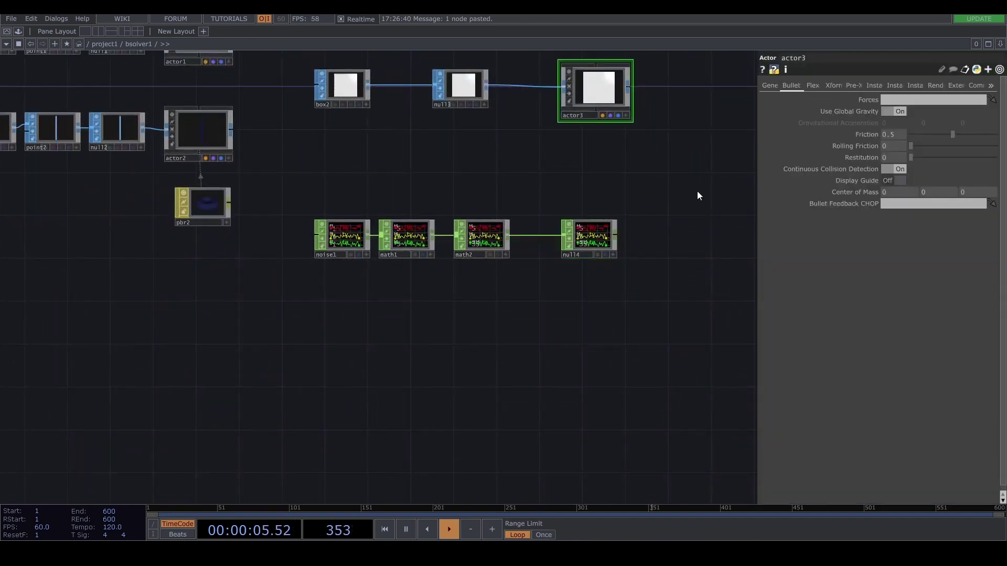
pyautogui.click(875, 82)
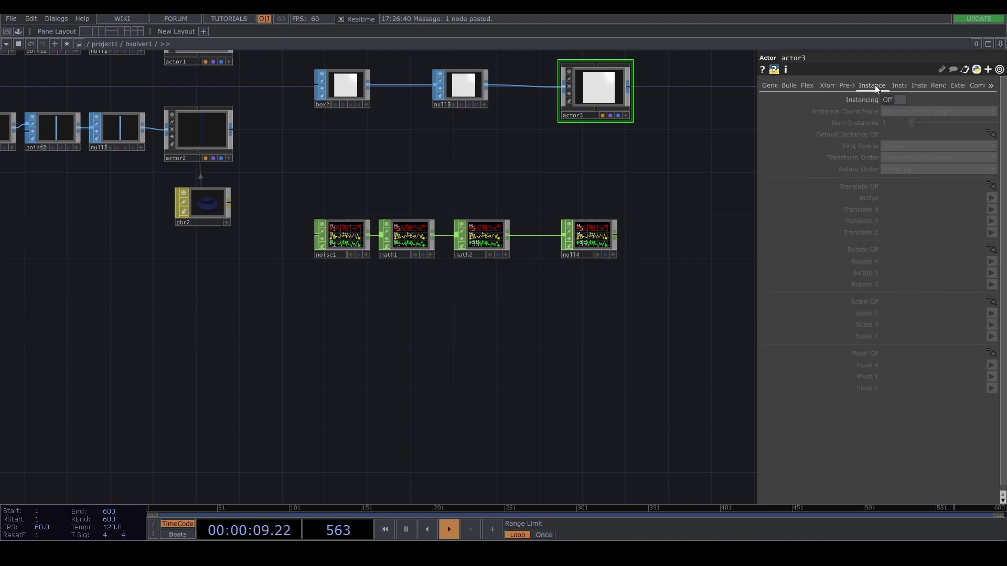
pyautogui.click(899, 99)
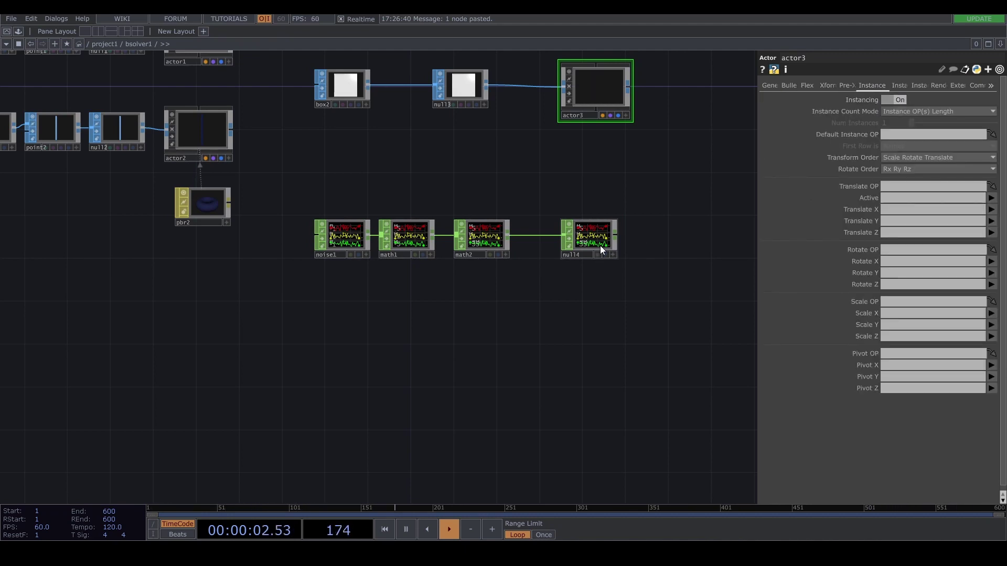
# Assign null4 as actor3's Translate OP and map its position channels to the instance translate parameters
pyautogui.scroll(5, 600, 246)
pyautogui.click(598, 217)
pyautogui.scroll(-5, 599, 216)
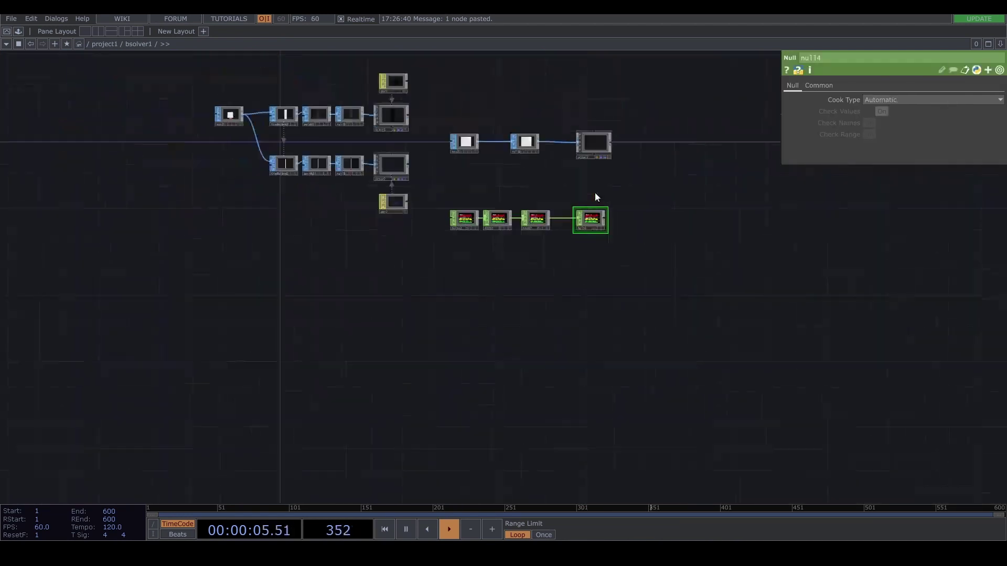
pyautogui.click(593, 144)
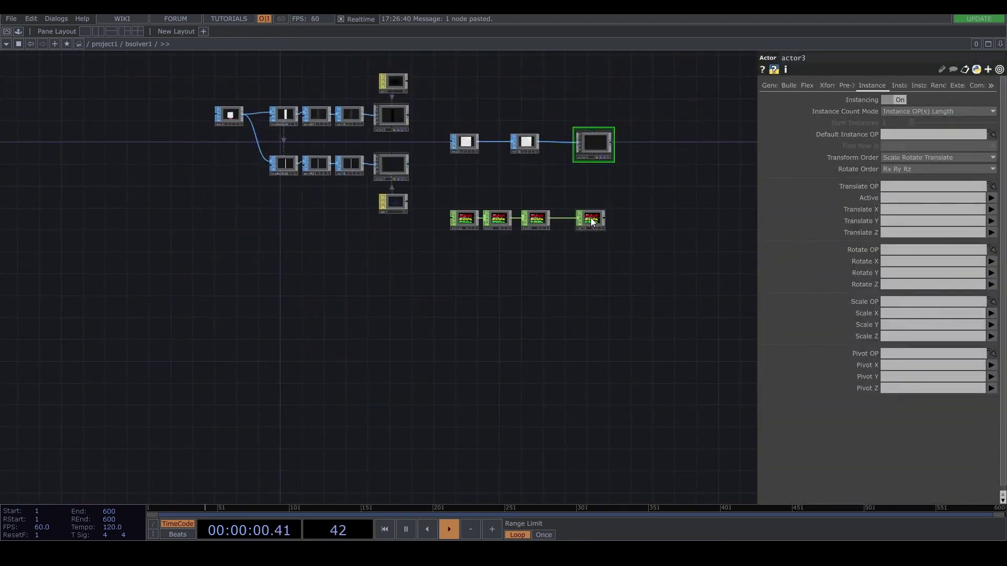
pyautogui.moveTo(591, 221); pyautogui.dragTo(904, 188)
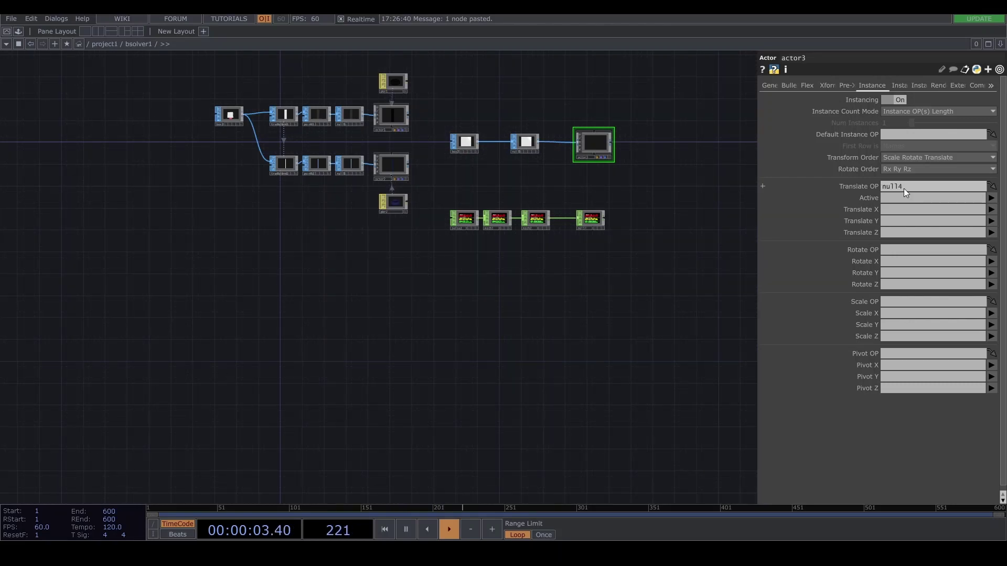
pyautogui.click(991, 221)
pyautogui.click(993, 241)
pyautogui.click(991, 233)
pyautogui.click(992, 255)
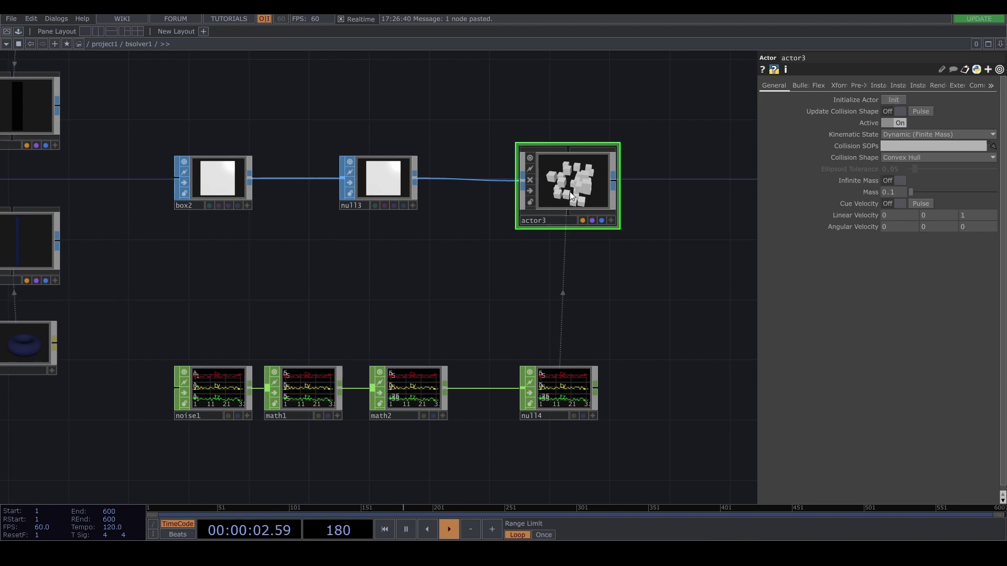
# Examine the distribution of the instanced boxes in actor3's viewer from different angles and distances
pyautogui.scroll(5, 569, 191)
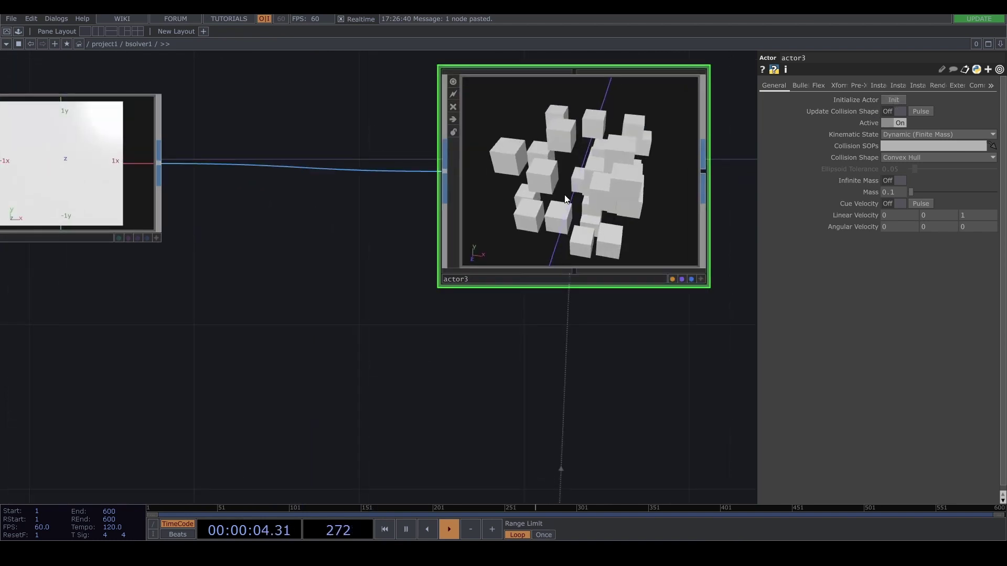
pyautogui.scroll(-3, 627, 223)
pyautogui.click(630, 237)
pyautogui.scroll(-3, 588, 173)
pyautogui.moveTo(587, 173); pyautogui.dragTo(601, 142)
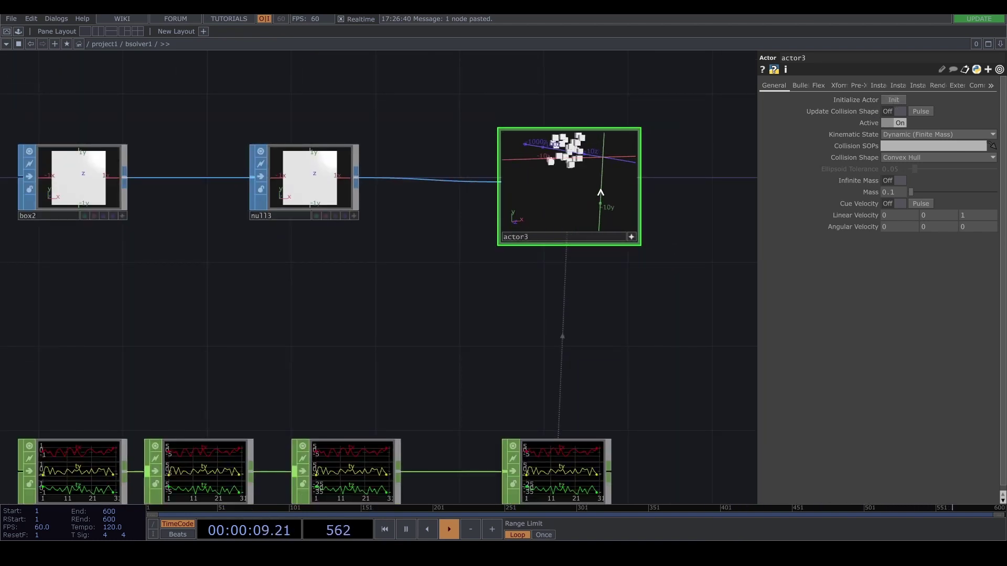
pyautogui.moveTo(603, 193)
pyautogui.mouseDown()
pyautogui.moveTo(584, 199)
pyautogui.moveTo(595, 192)
pyautogui.mouseUp()
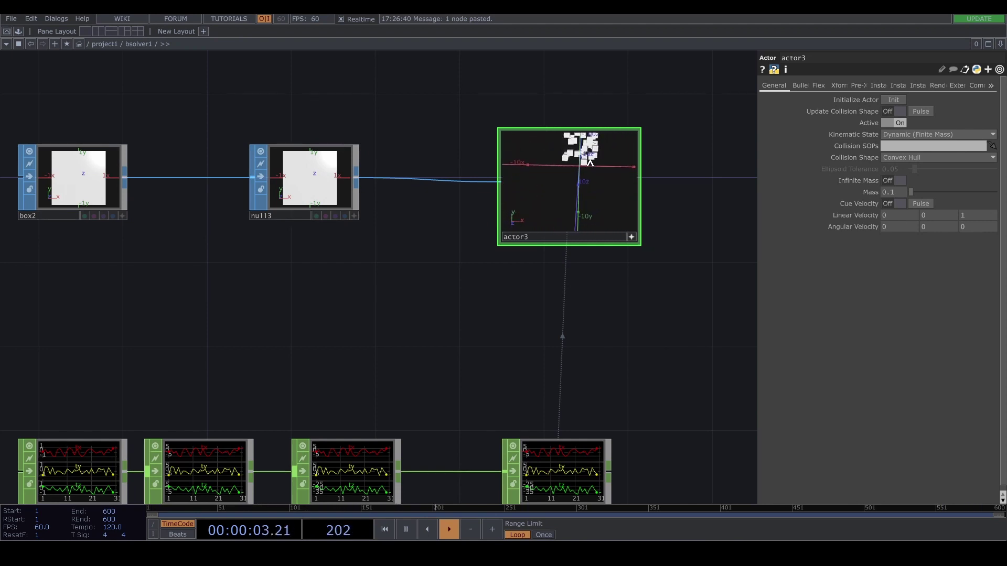
pyautogui.moveTo(673, 336); pyautogui.dragTo(618, 295)
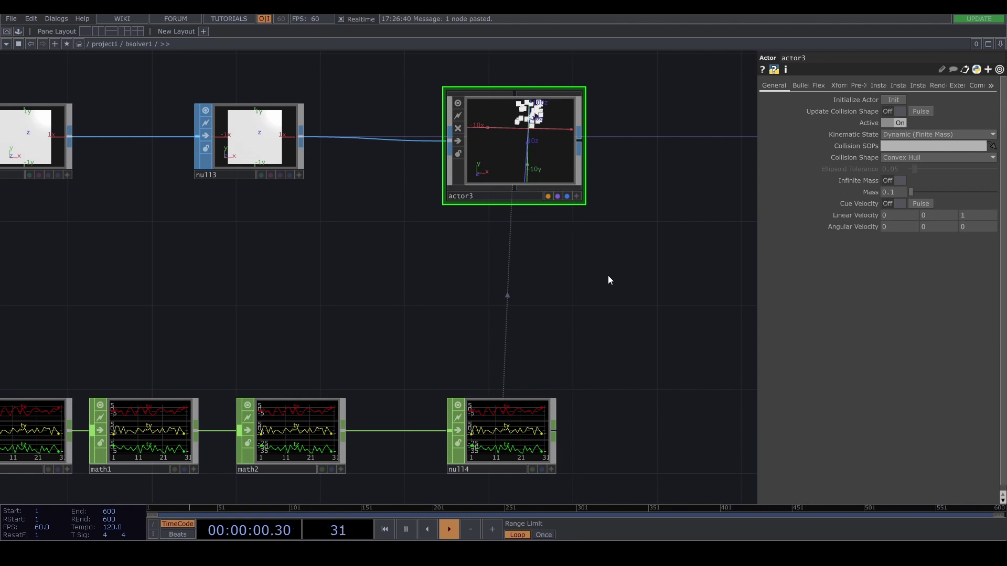
pyautogui.press('h')
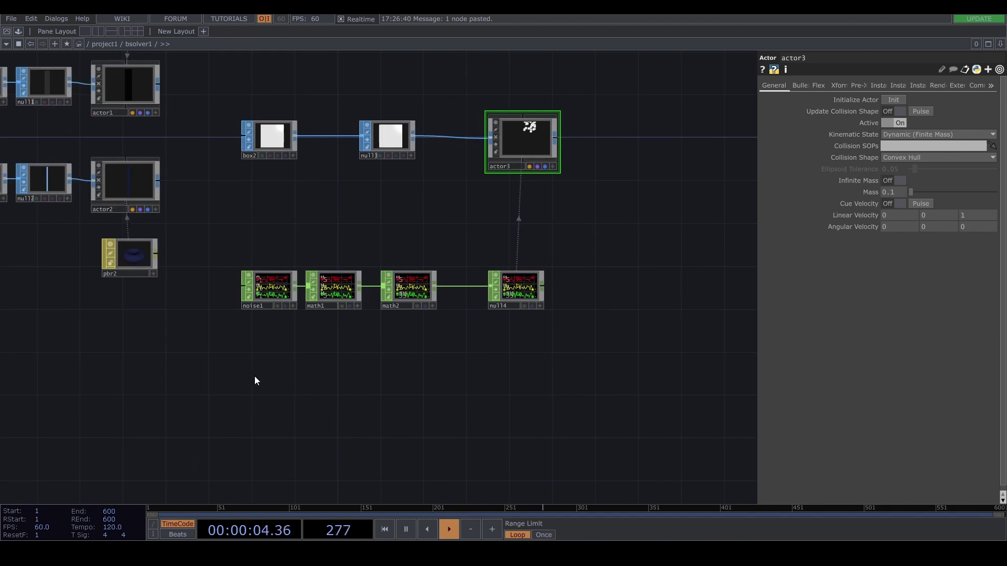
# Create a second Noise CHOP below noise1
pyautogui.scroll(2, 253, 376)
pyautogui.press('Tab')
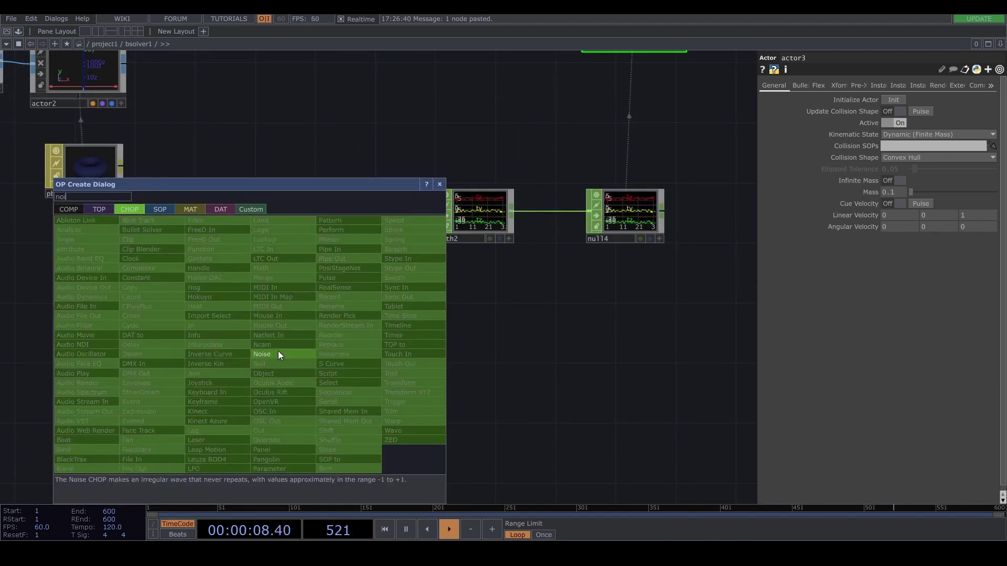
pyautogui.click(278, 352)
pyautogui.click(270, 357)
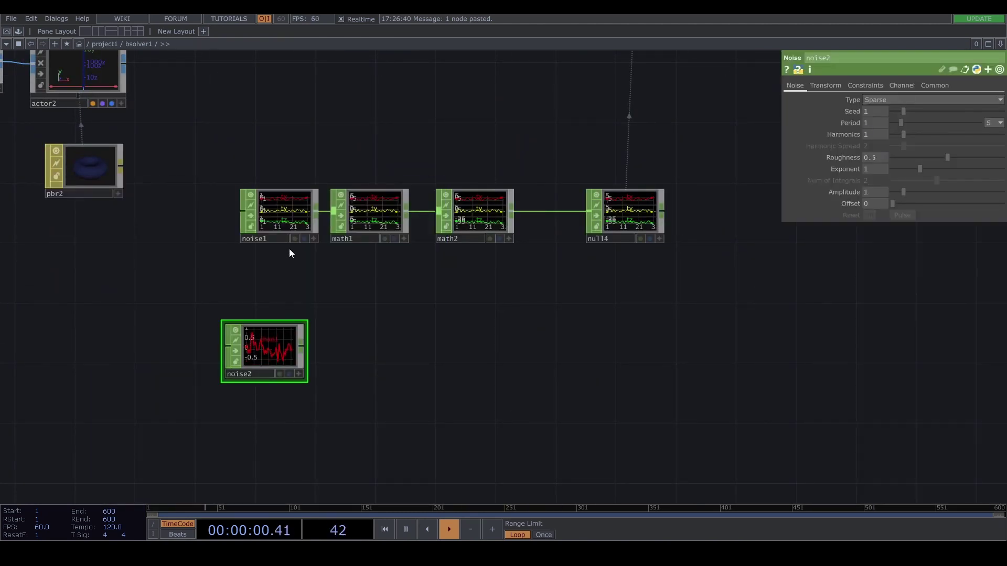
# Set noise2's length units to samples, reference noise1's End value for its End, and change its type to Random
pyautogui.click(292, 213)
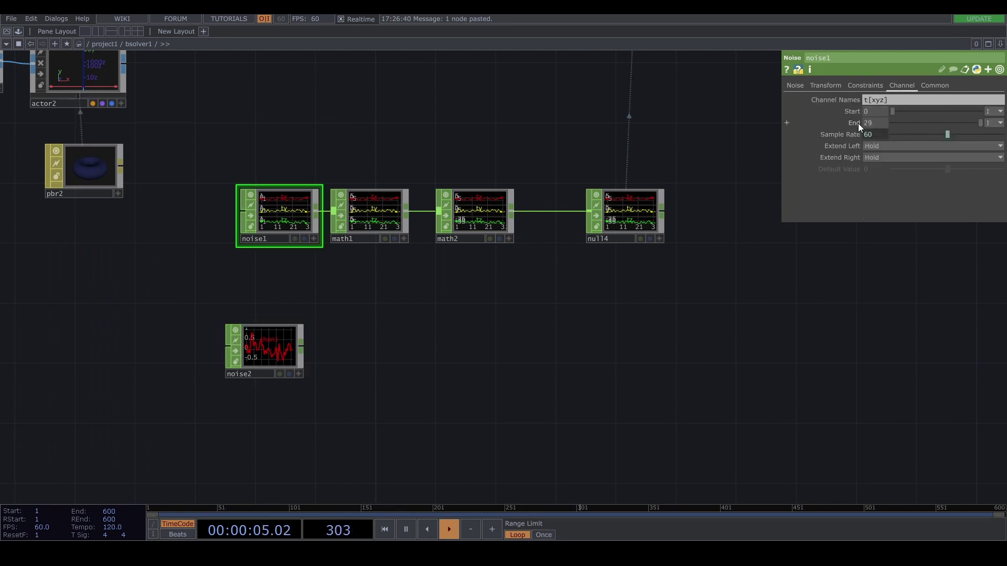
pyautogui.rightClick(859, 124)
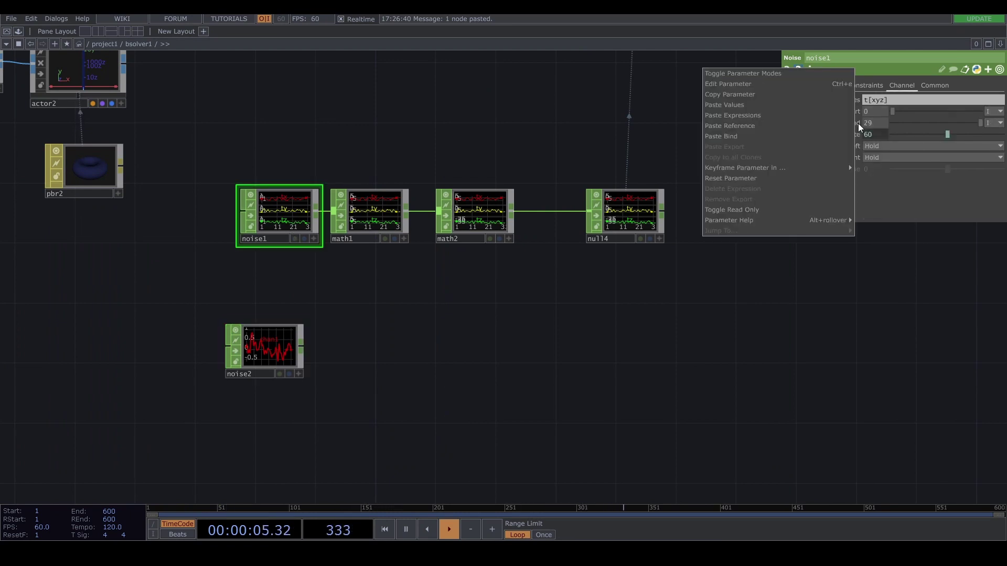
pyautogui.click(791, 93)
pyautogui.click(265, 349)
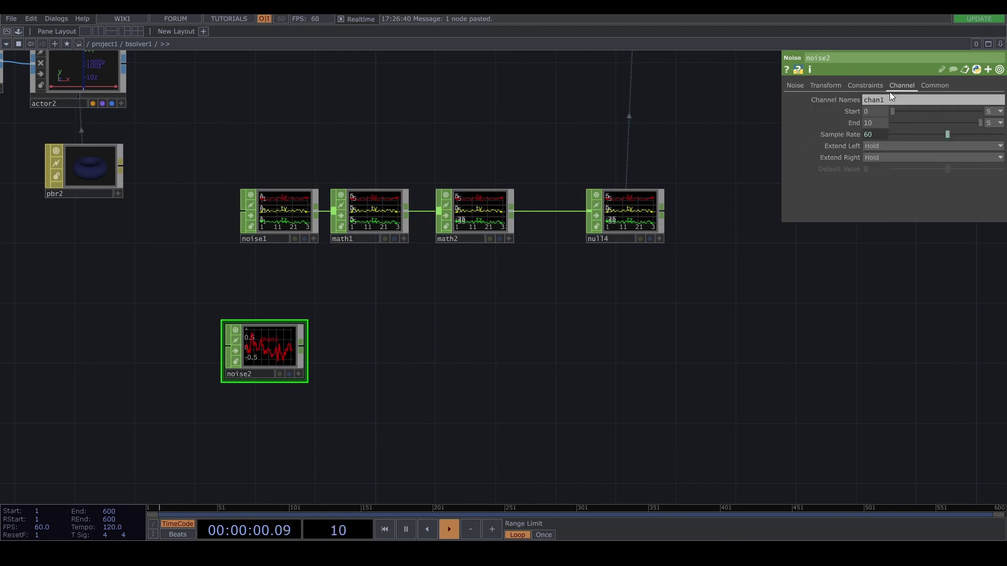
pyautogui.rightClick(852, 124)
pyautogui.click(860, 143)
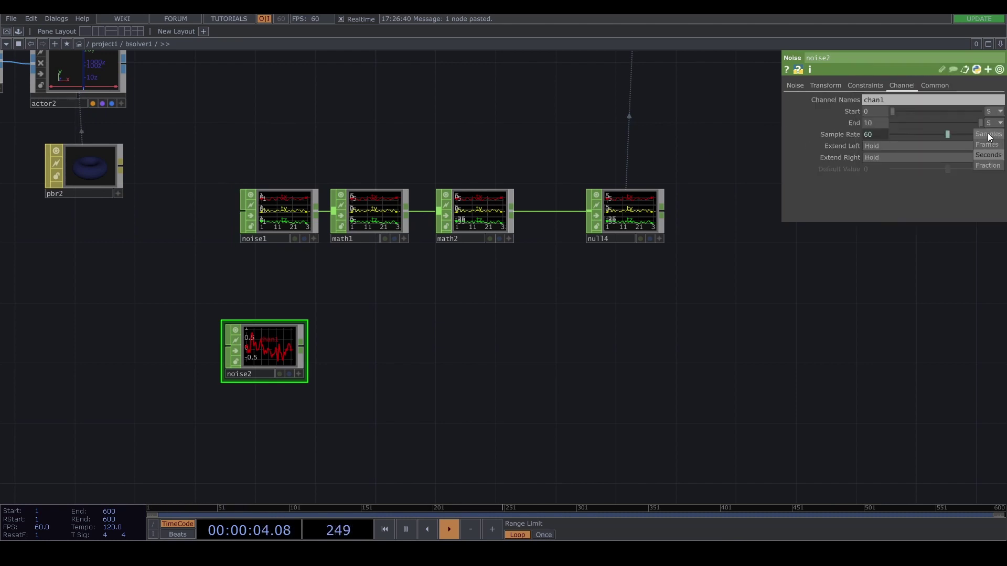
pyautogui.rightClick(857, 122)
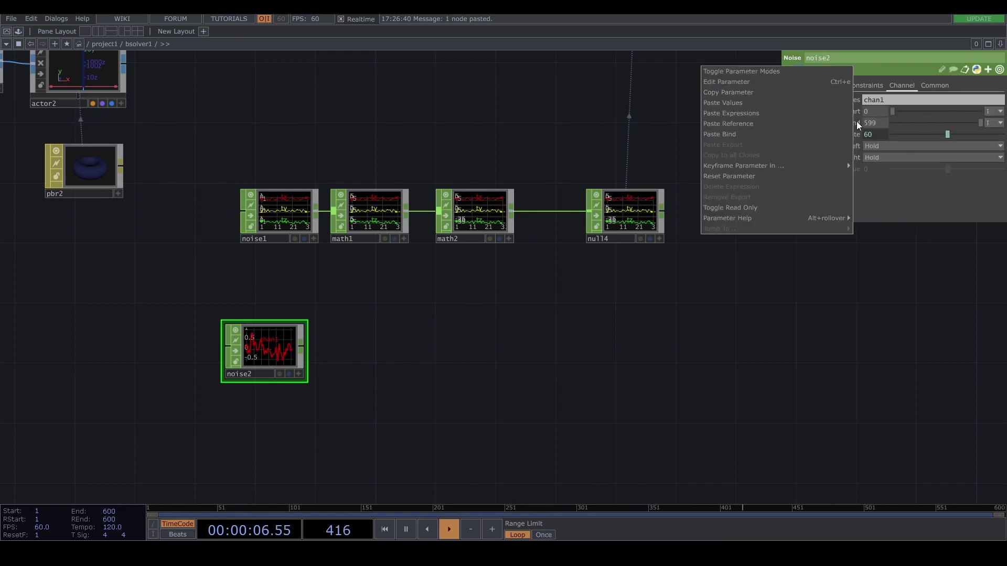
pyautogui.click(813, 124)
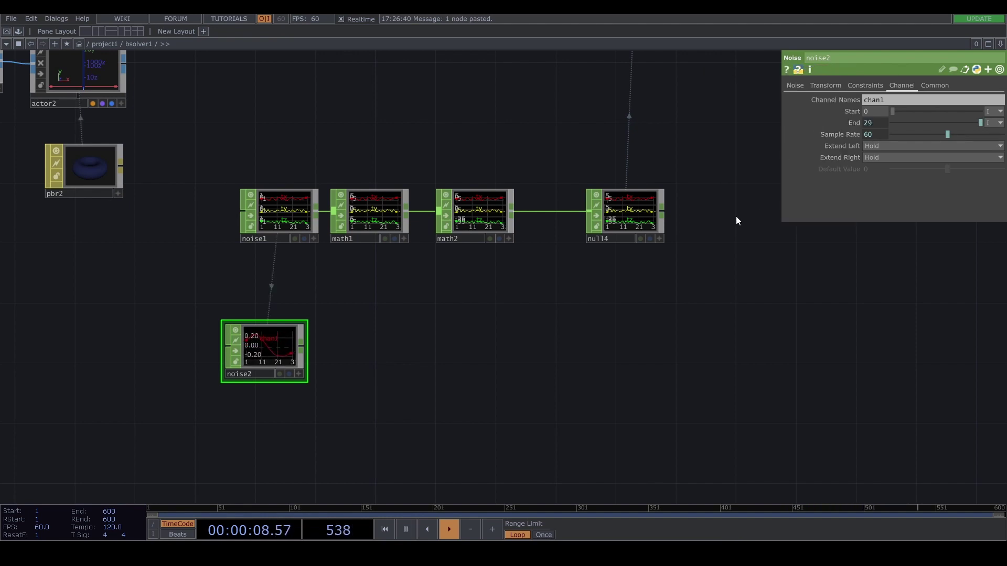
pyautogui.click(902, 101)
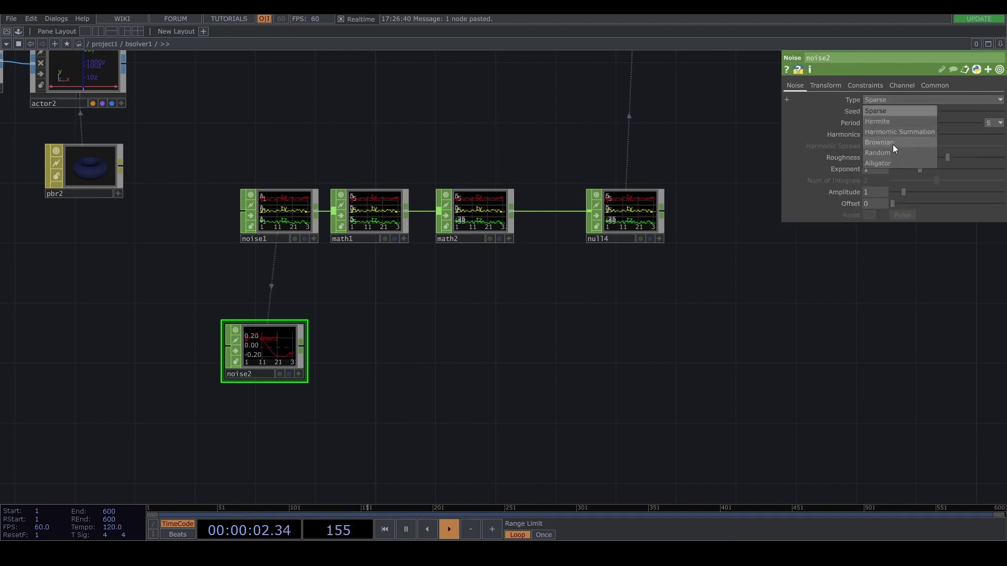
pyautogui.click(892, 148)
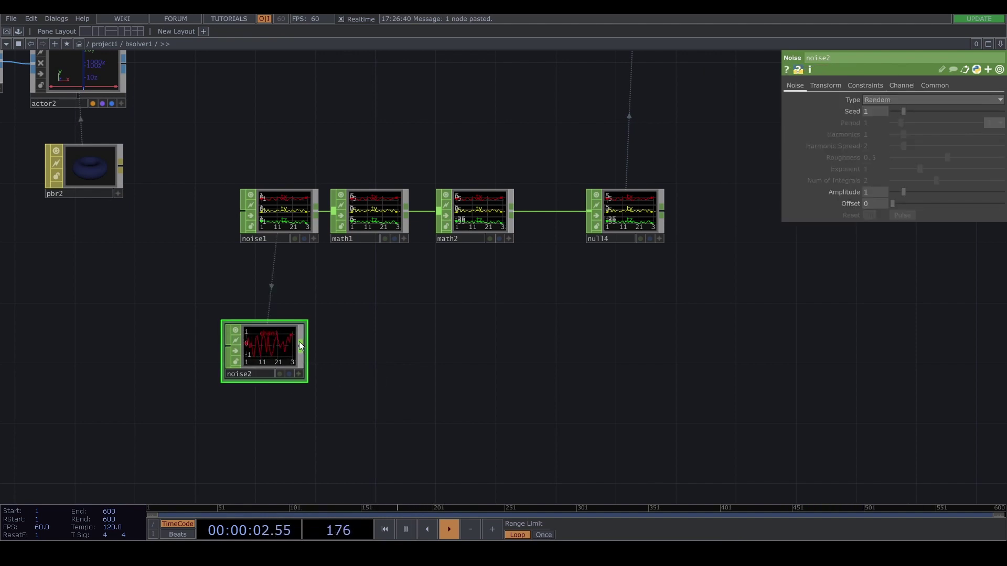
# Append a Math CHOP to noise2 and set its Integer option to Ceiling
pyautogui.rightClick(300, 342)
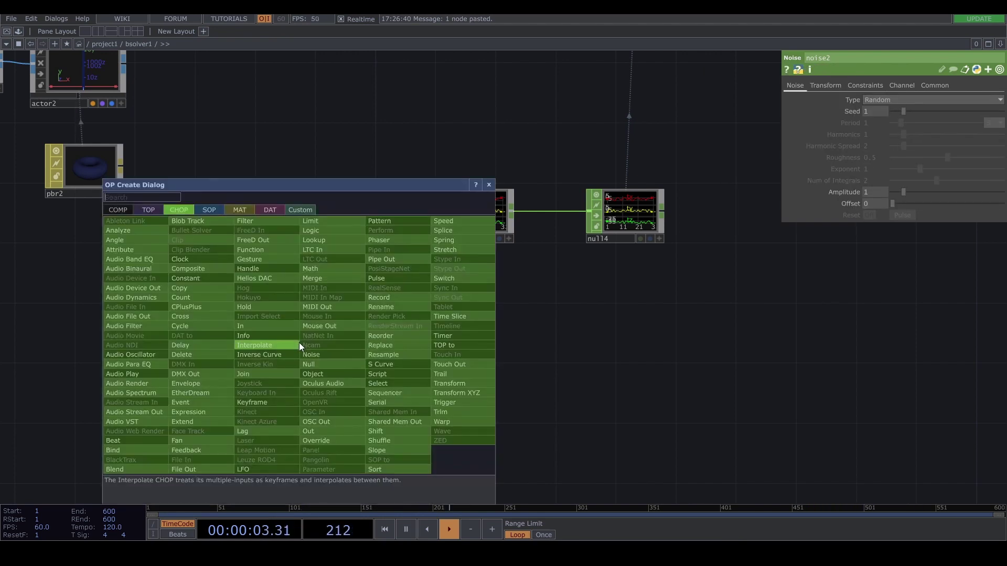
pyautogui.write('ma')
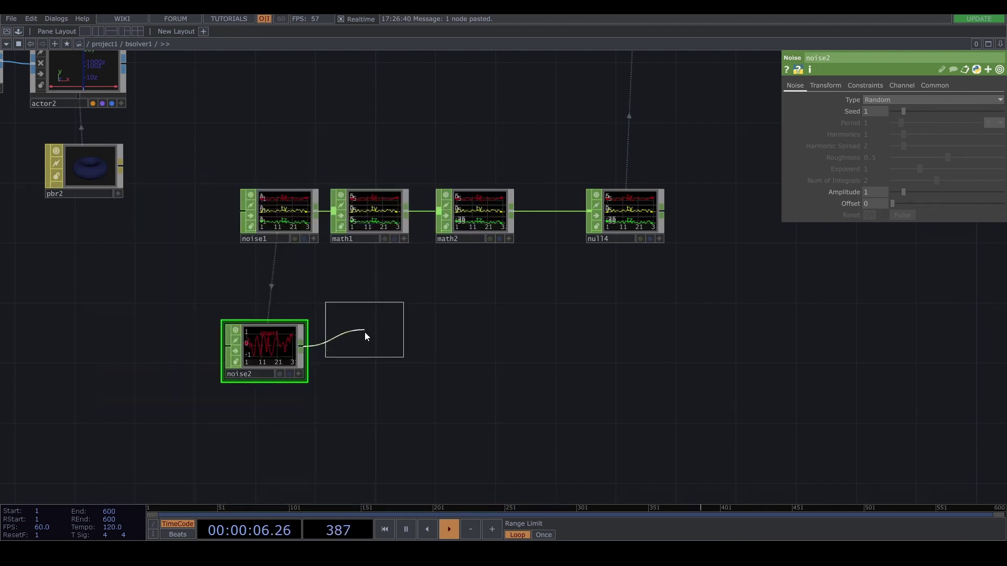
pyautogui.click(368, 347)
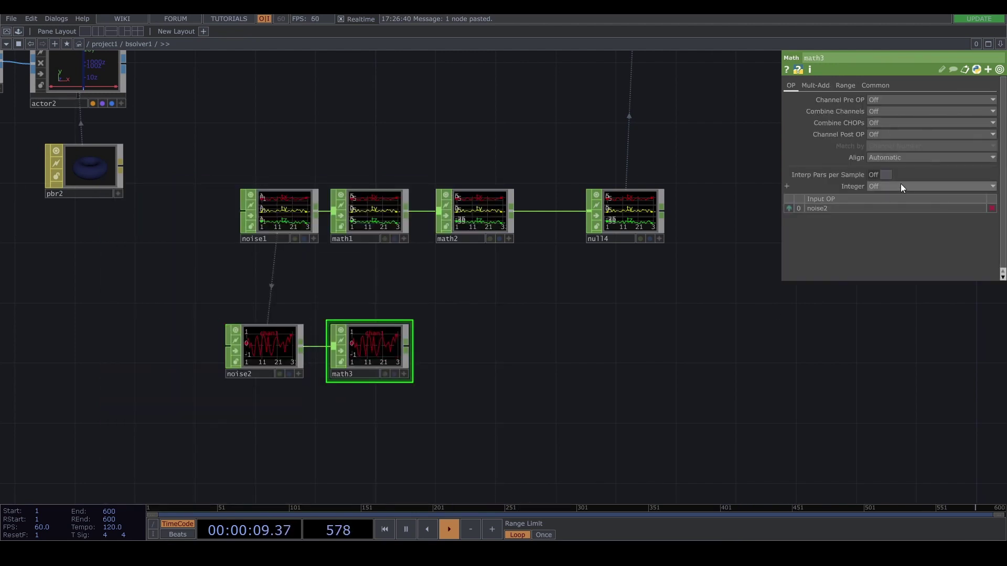
pyautogui.click(901, 185)
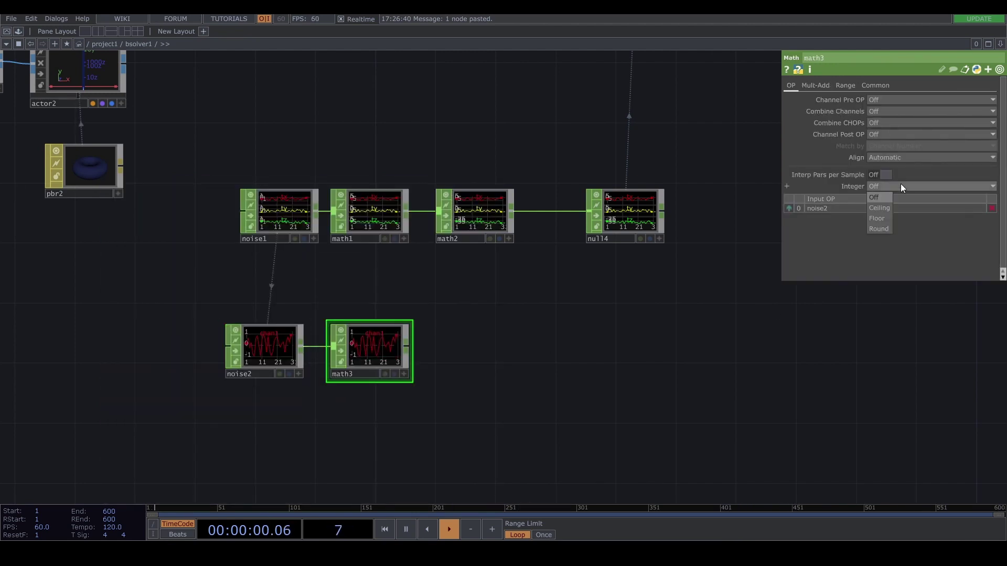
pyautogui.click(879, 208)
pyautogui.scroll(6, 352, 393)
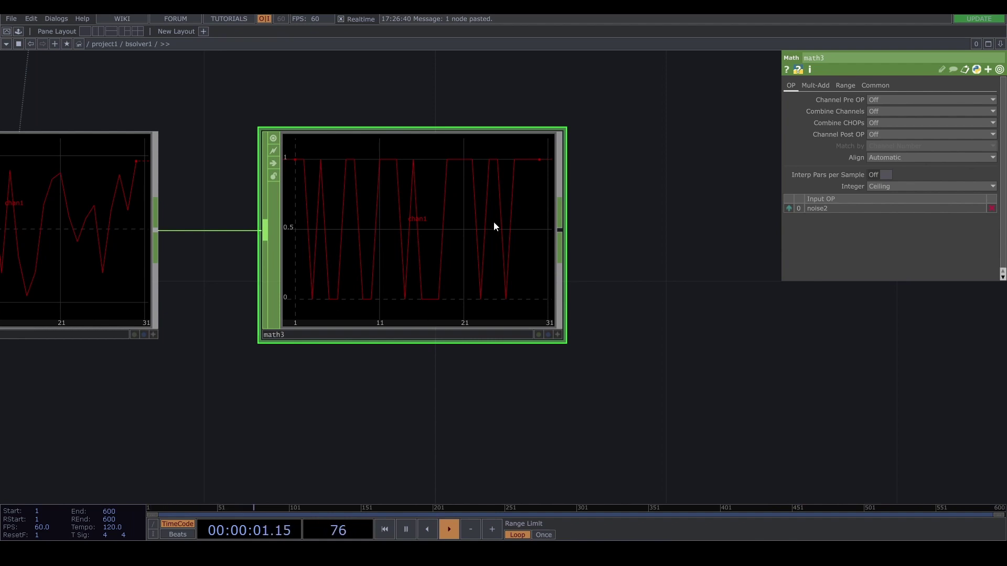
pyautogui.scroll(-4, 493, 221)
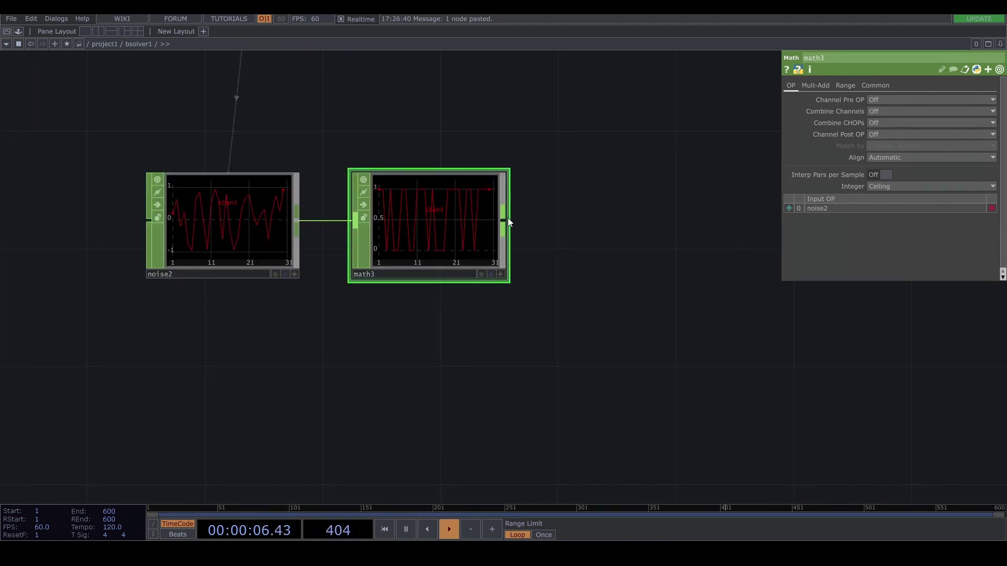
# Append a Rename CHOP to math3 and rename its channel to r
pyautogui.rightClick(508, 218)
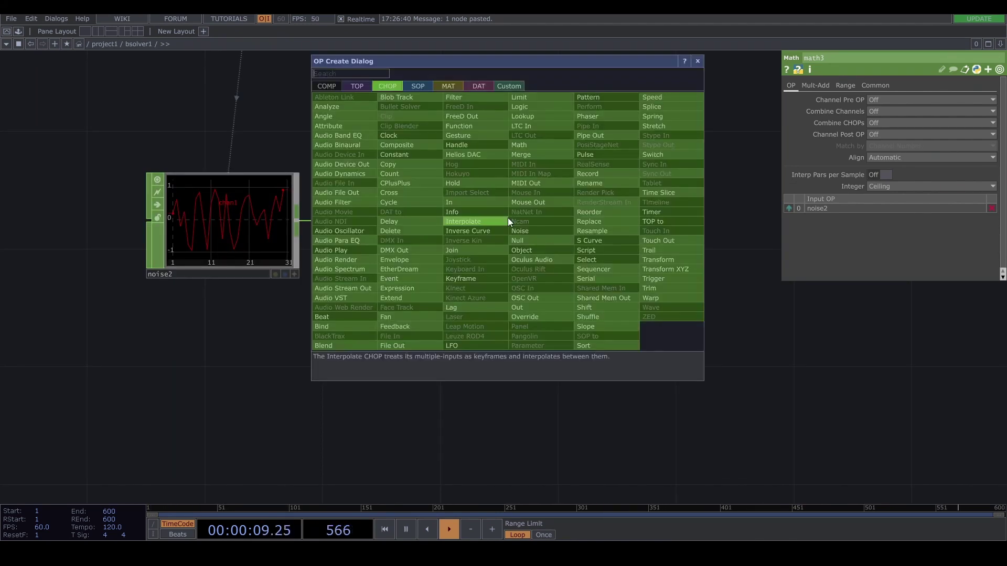
pyautogui.write('re')
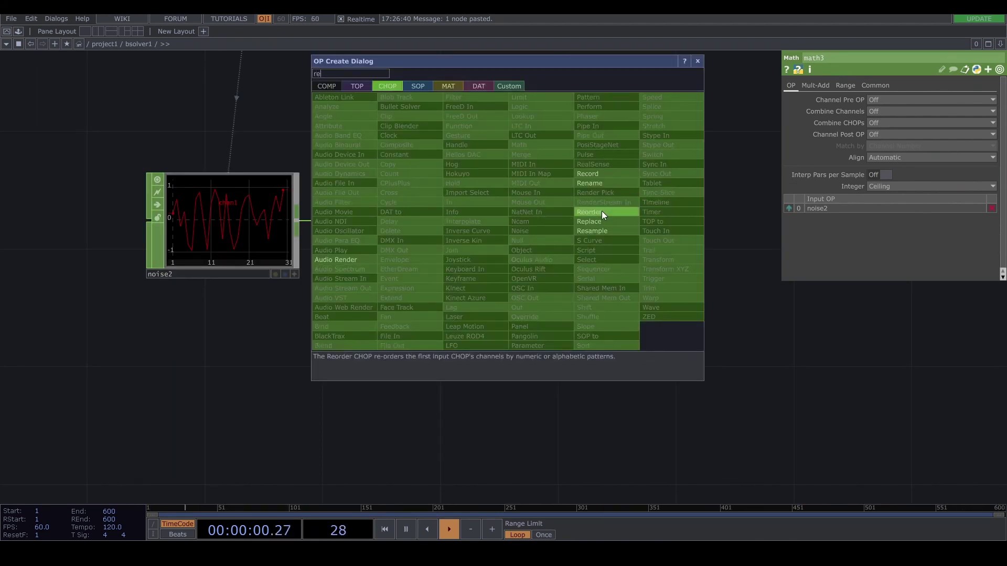
pyautogui.click(592, 184)
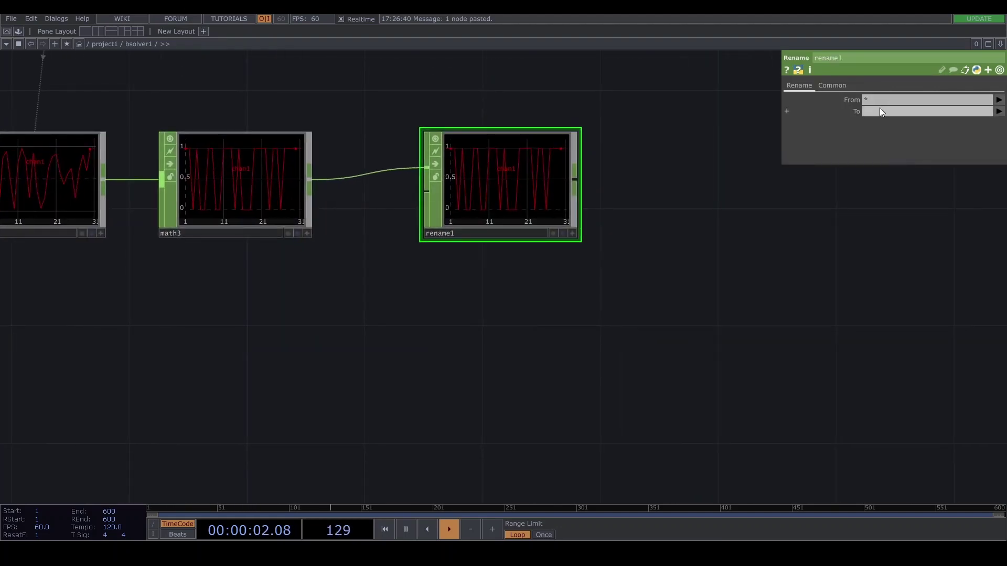
pyautogui.click(880, 108)
pyautogui.write('r')
pyautogui.press('Return')
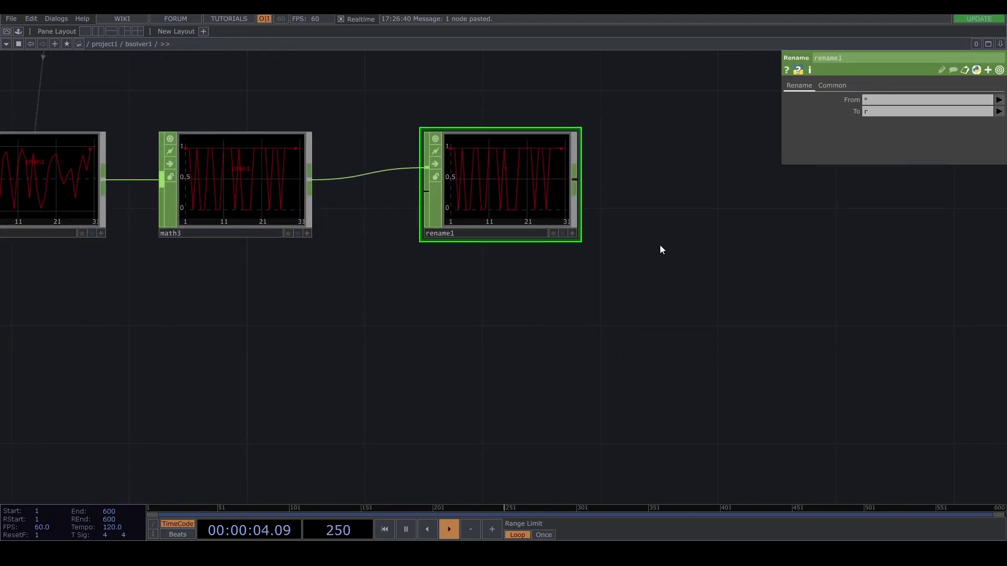
# Create a Math CHOP below rename1 and wire math3's output into it
pyautogui.press('Tab')
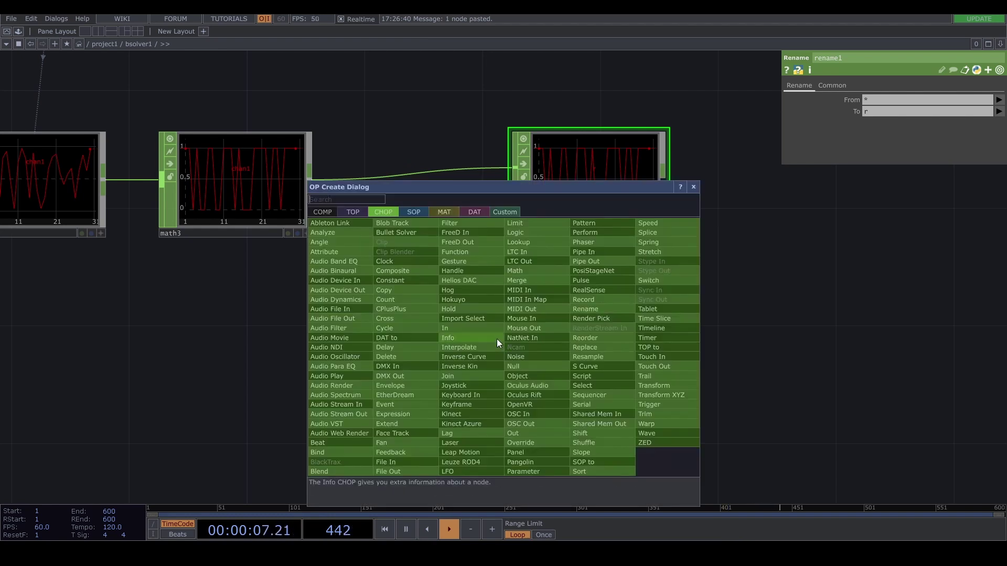
pyautogui.write('math')
pyautogui.click(525, 271)
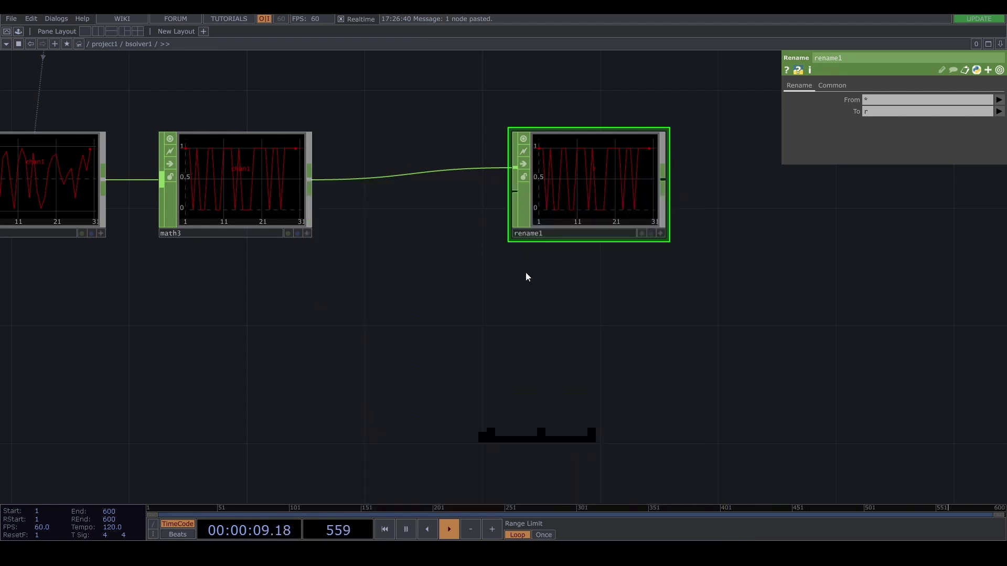
pyautogui.click(580, 370)
pyautogui.click(310, 180)
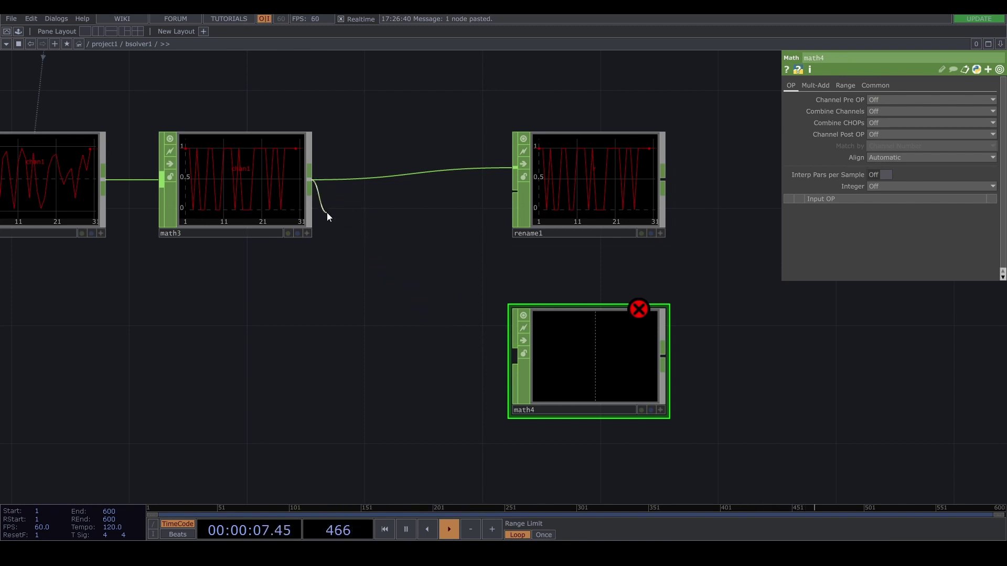
pyautogui.press('Escape')
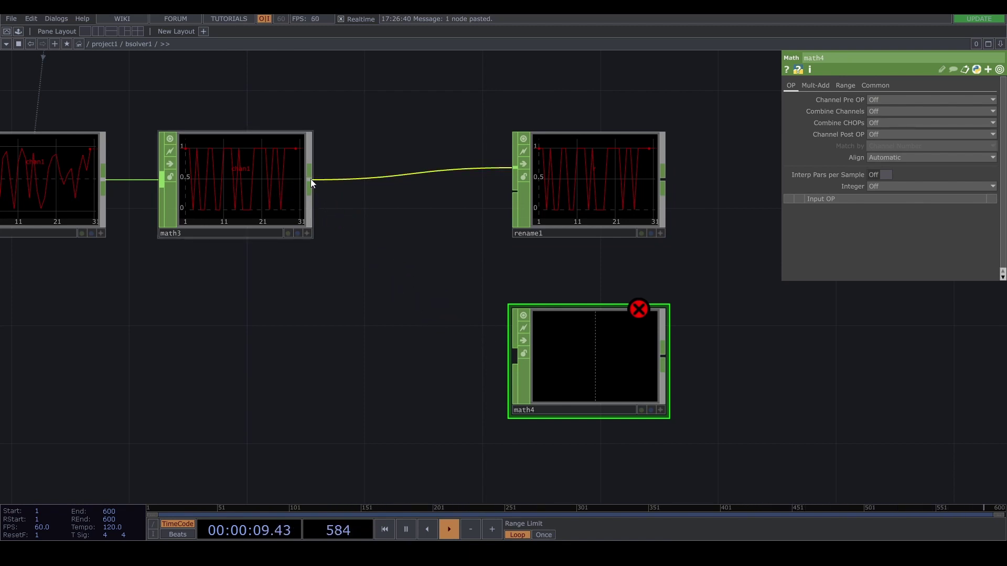
pyautogui.click(311, 181)
pyautogui.click(516, 355)
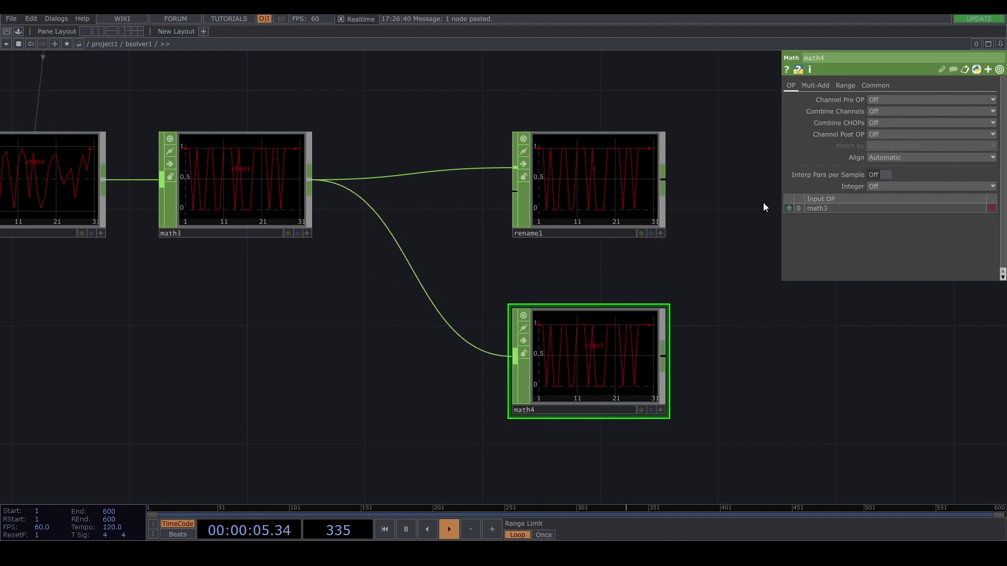
# Invert math4's signal by setting its To Range to 1 and 0
pyautogui.click(846, 86)
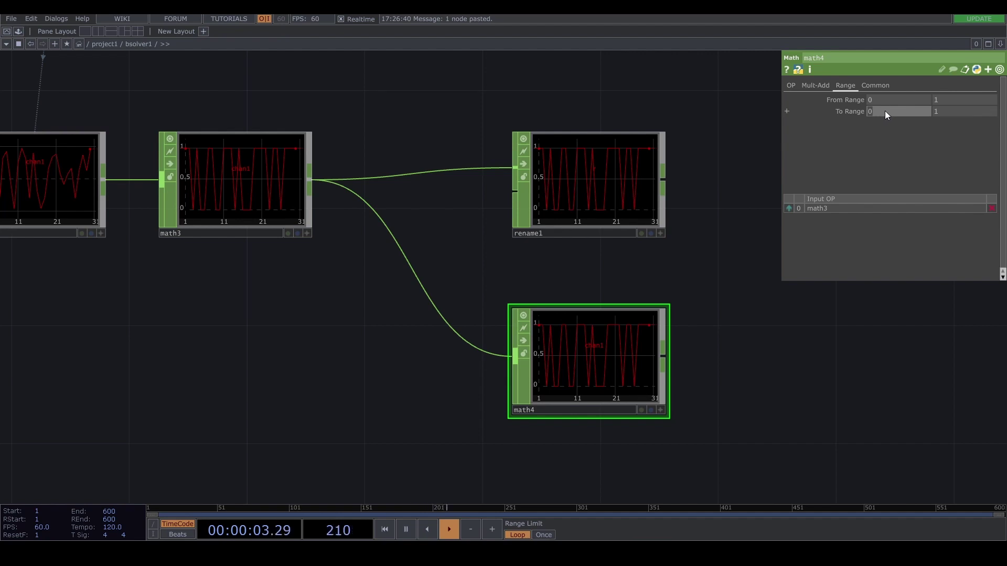
pyautogui.click(885, 111)
pyautogui.write('1')
pyautogui.click(937, 111)
pyautogui.write('0')
pyautogui.press('Return')
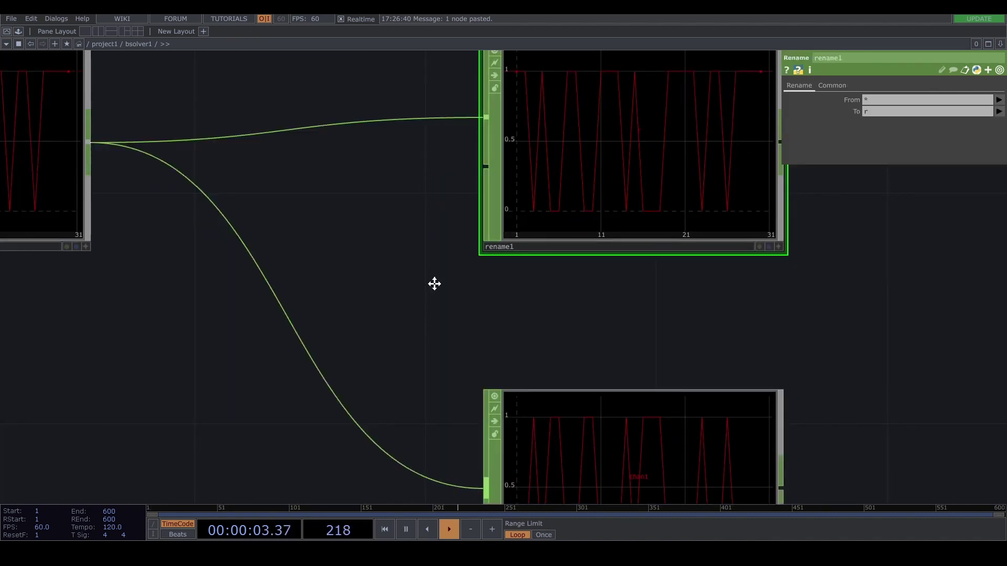
# Append a Rename CHOP to math4 and rename its channel to b
pyautogui.moveTo(434, 283); pyautogui.dragTo(471, 135)
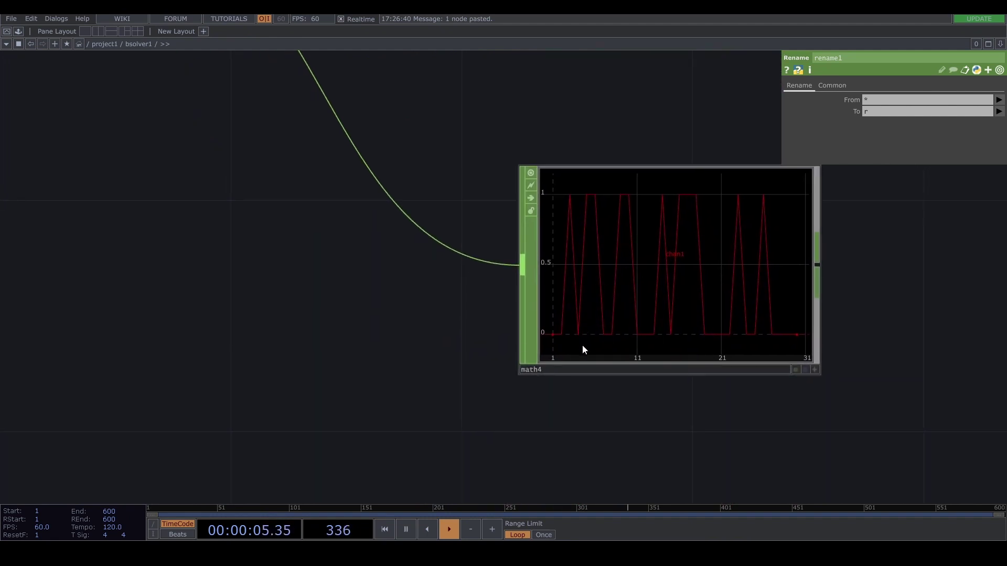
pyautogui.scroll(-2, 582, 344)
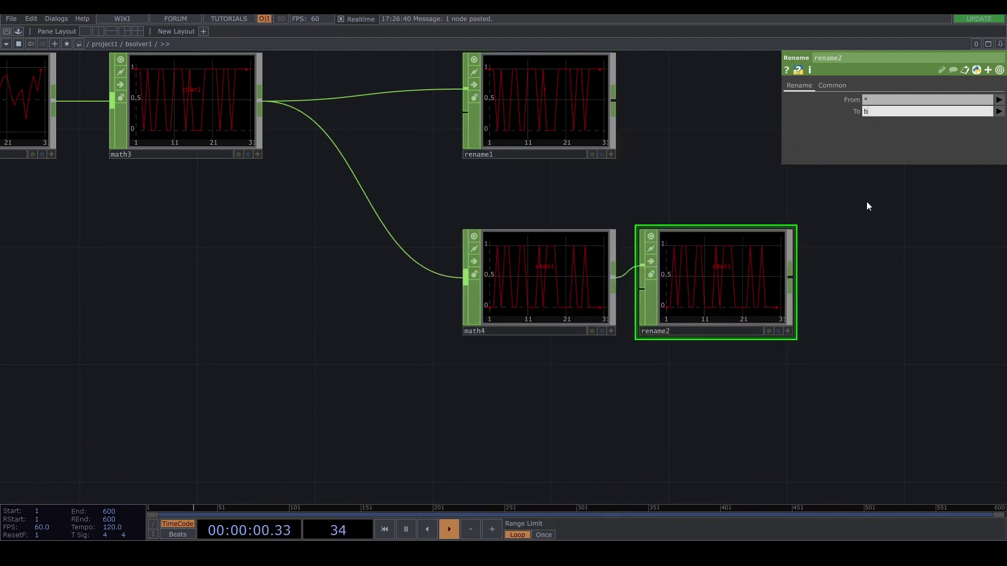
pyautogui.write('b')
pyautogui.press('Return')
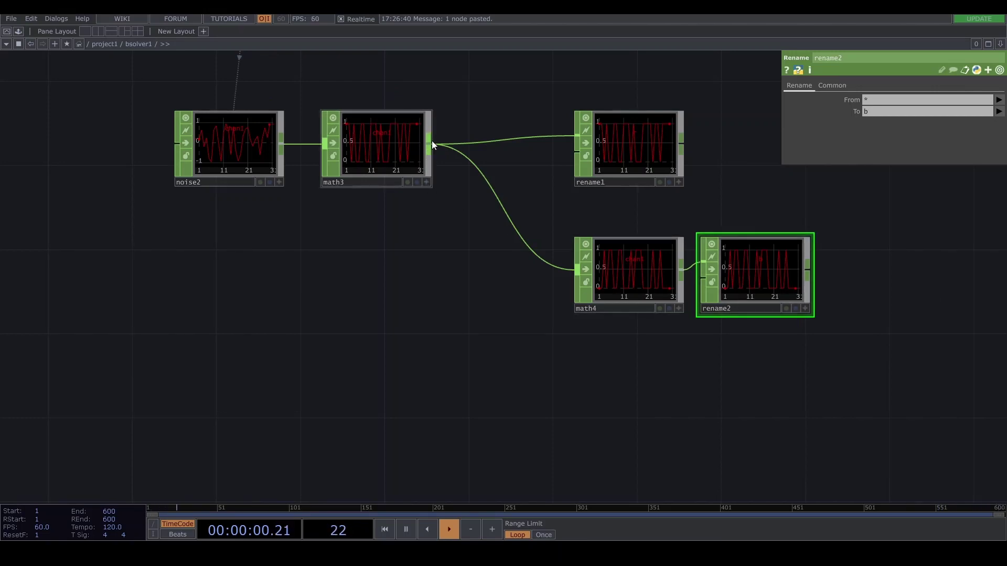
# Branch a Constant CHOP off math3 with Single Sample off, Start and End units in samples, and its channel named g
pyautogui.moveTo(432, 140); pyautogui.dragTo(538, 348)
pyautogui.click(498, 316)
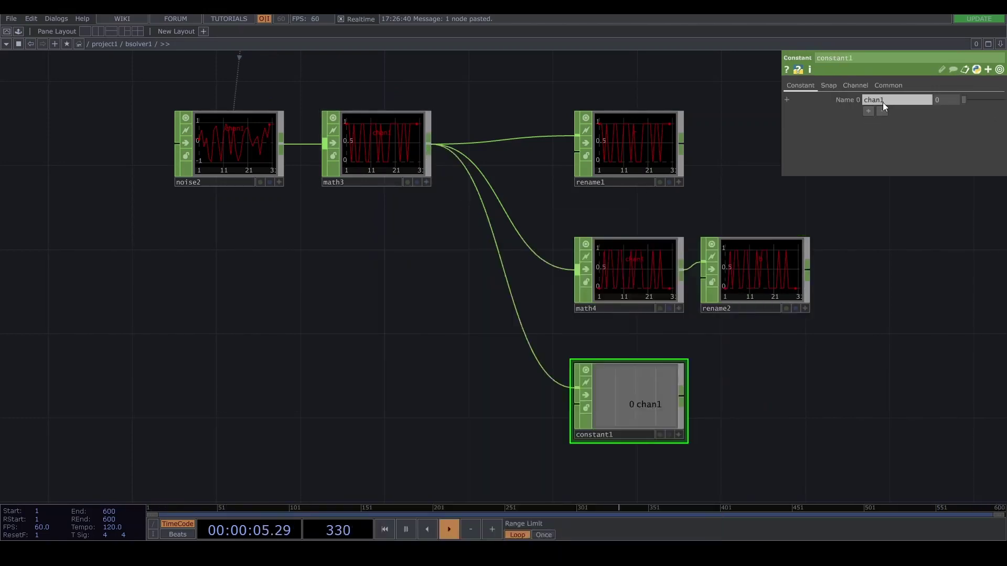
pyautogui.click(883, 87)
pyautogui.click(860, 86)
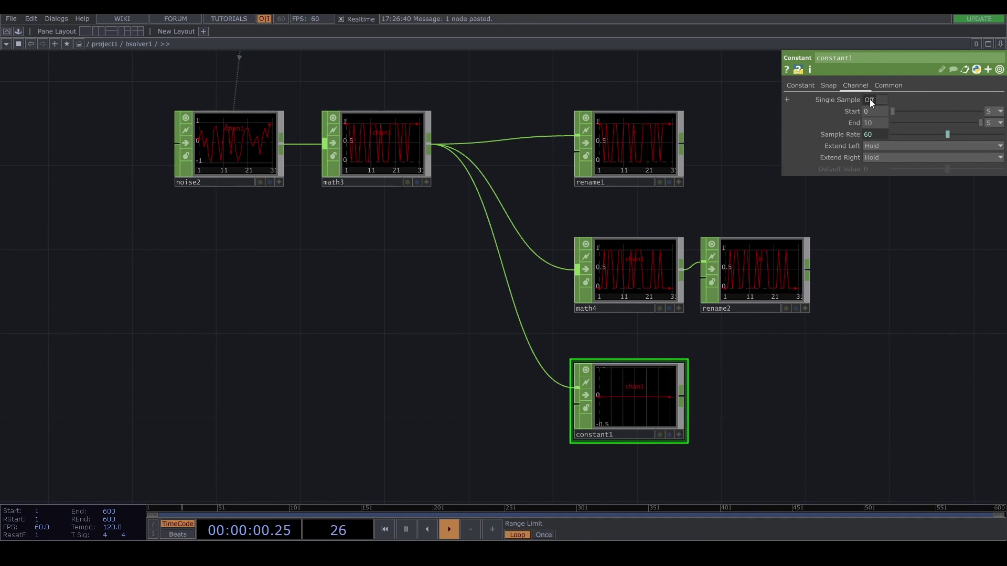
pyautogui.click(994, 123)
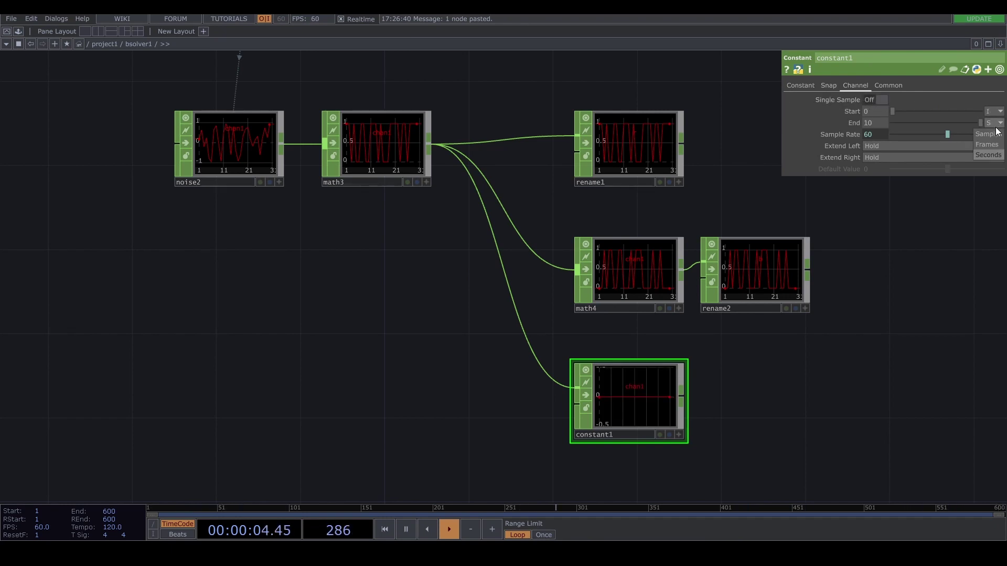
pyautogui.click(991, 134)
pyautogui.click(810, 86)
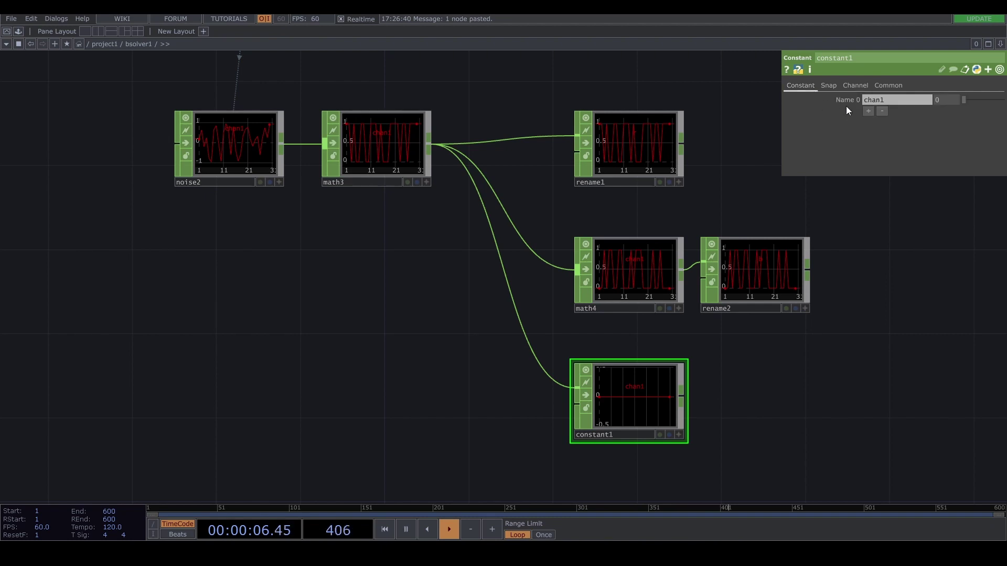
pyautogui.click(891, 98)
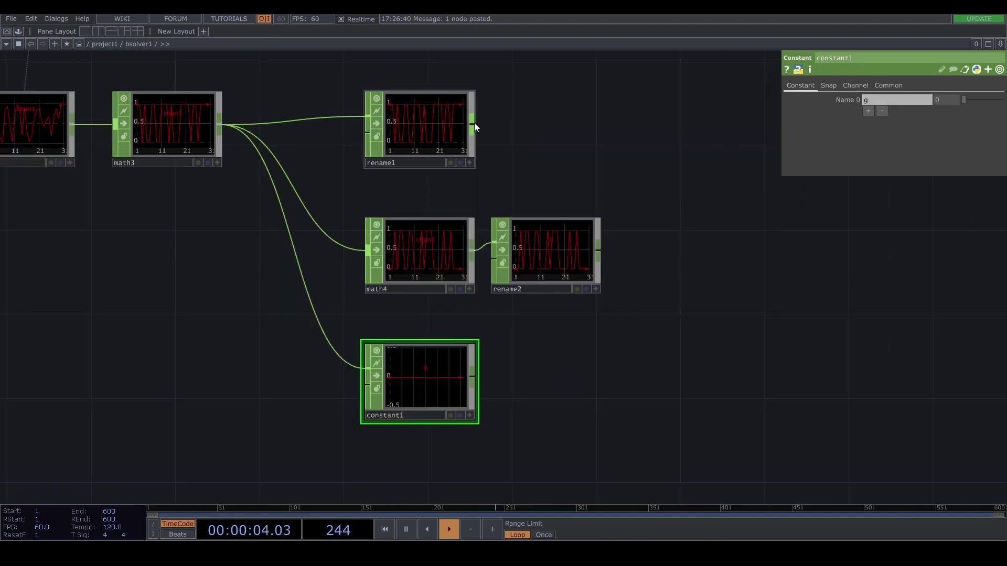
# Append a Merge CHOP to rename1 and wire rename2 and constant1 into it as well
pyautogui.rightClick(474, 122)
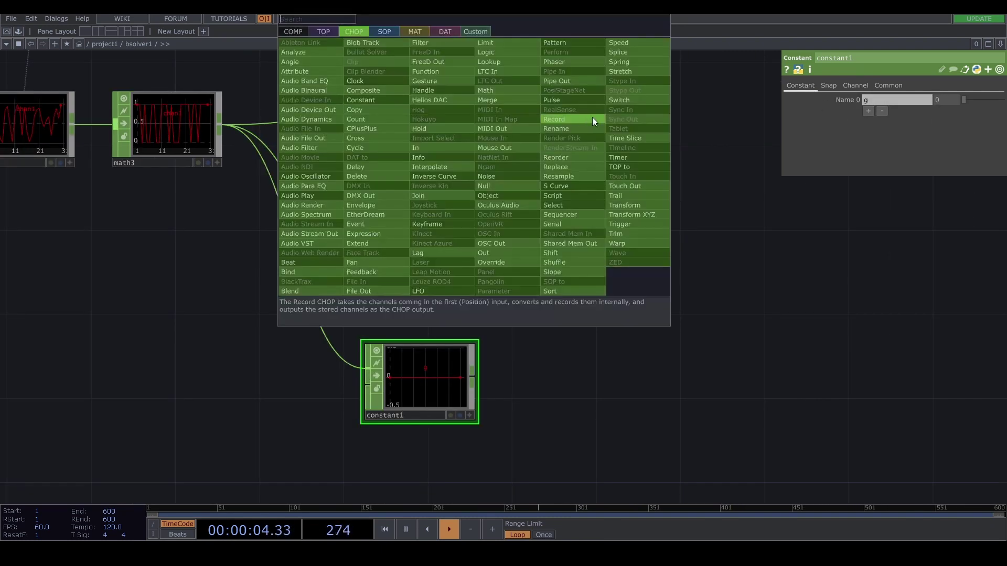
pyautogui.click(552, 113)
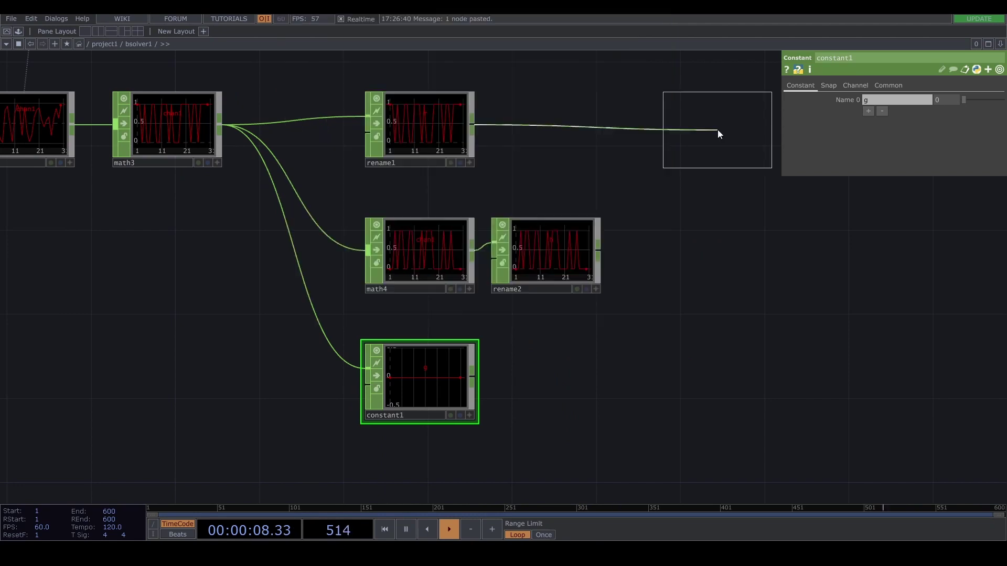
pyautogui.click(718, 130)
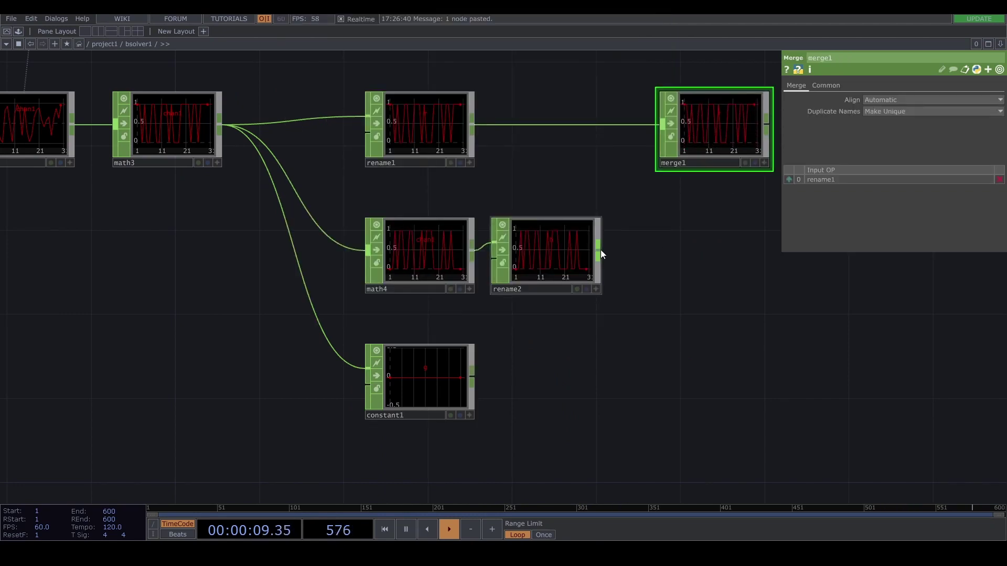
pyautogui.moveTo(600, 250); pyautogui.dragTo(662, 125)
pyautogui.moveTo(472, 375); pyautogui.dragTo(673, 152)
pyautogui.scroll(5, 638, 179)
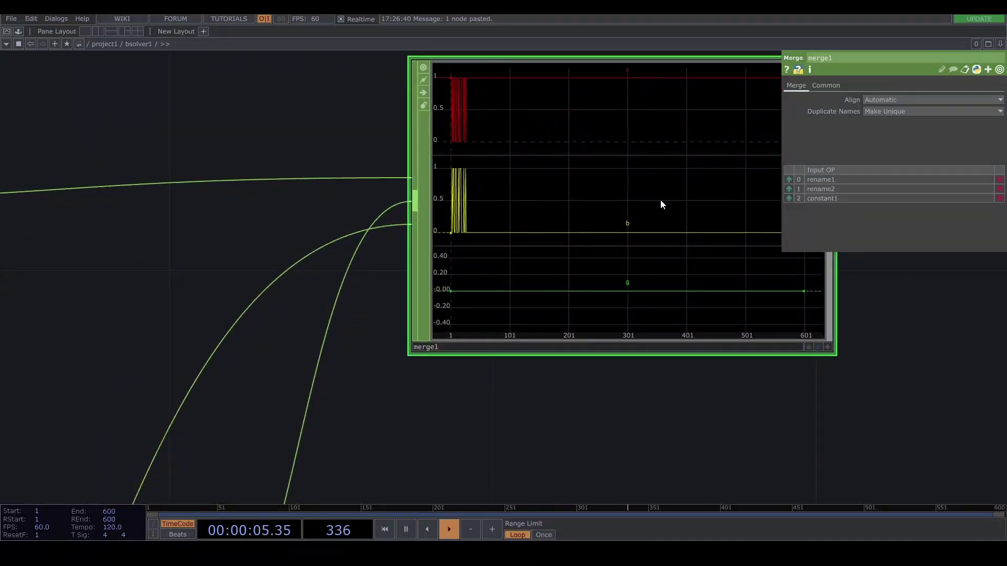
pyautogui.scroll(-5, 629, 267)
# Make constant1's channel End reference noise1's End parameter
pyautogui.moveTo(636, 258); pyautogui.dragTo(487, 224)
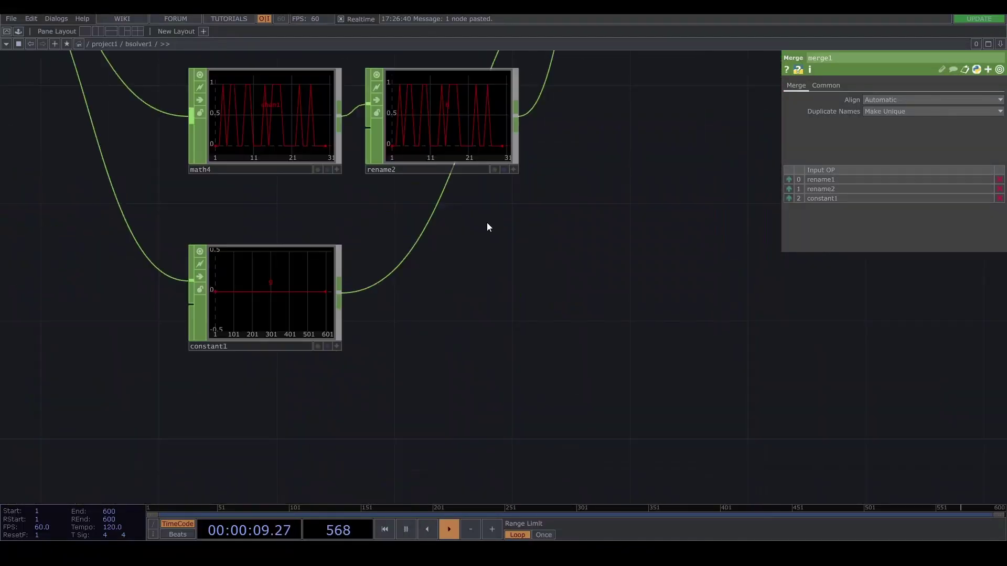
pyautogui.click(338, 292)
pyautogui.click(847, 85)
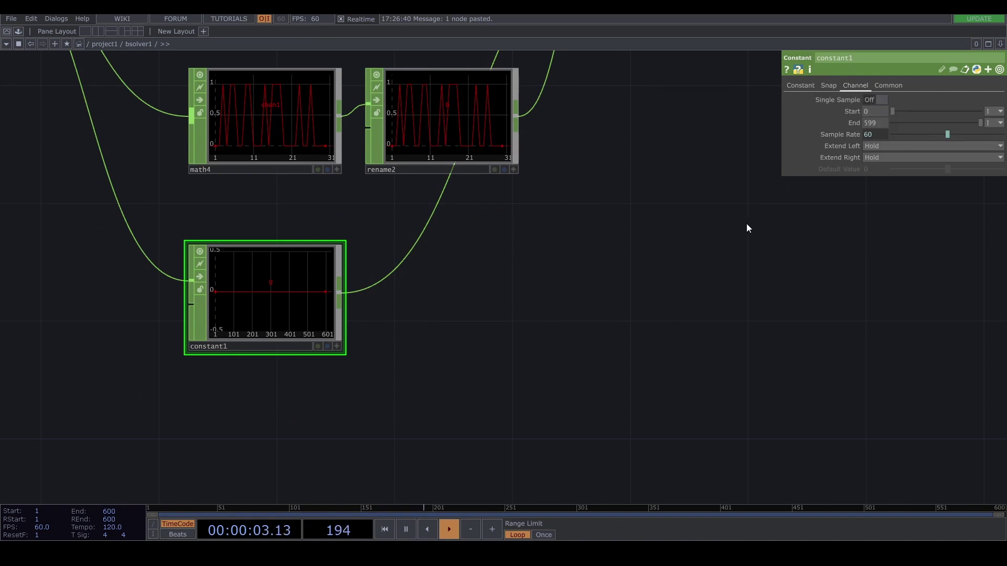
pyautogui.moveTo(747, 224); pyautogui.dragTo(782, 233)
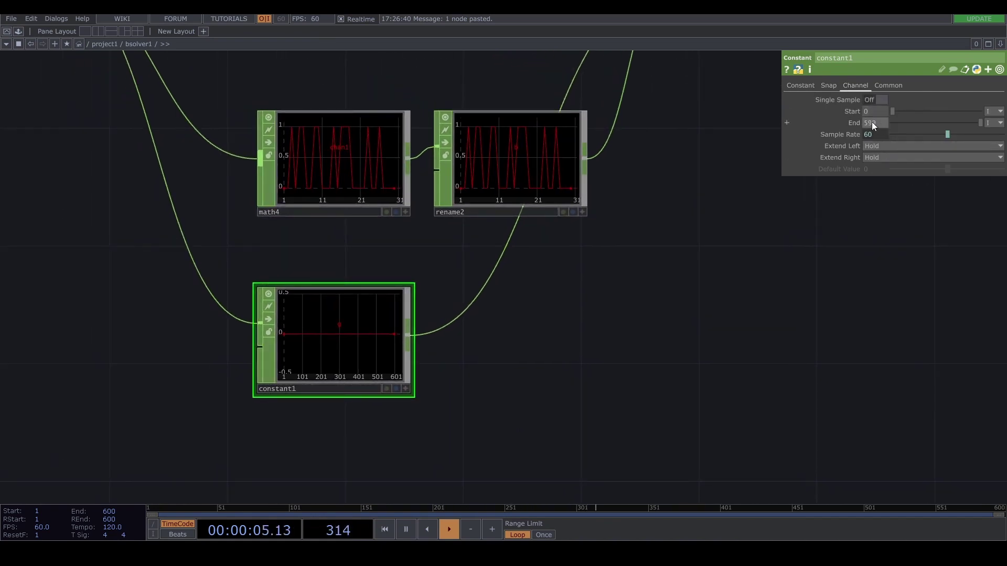
pyautogui.scroll(-5, 660, 278)
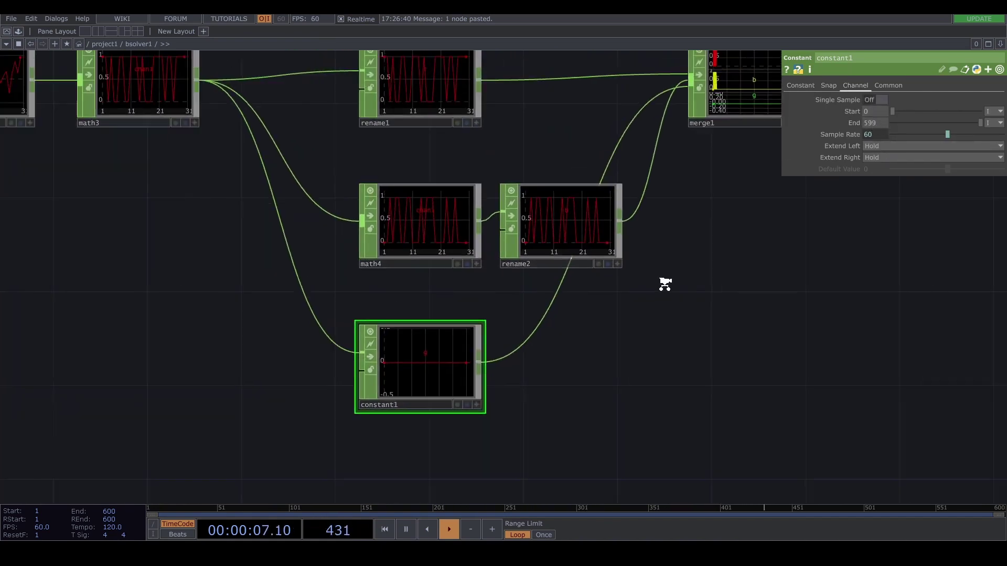
pyautogui.click(303, 150)
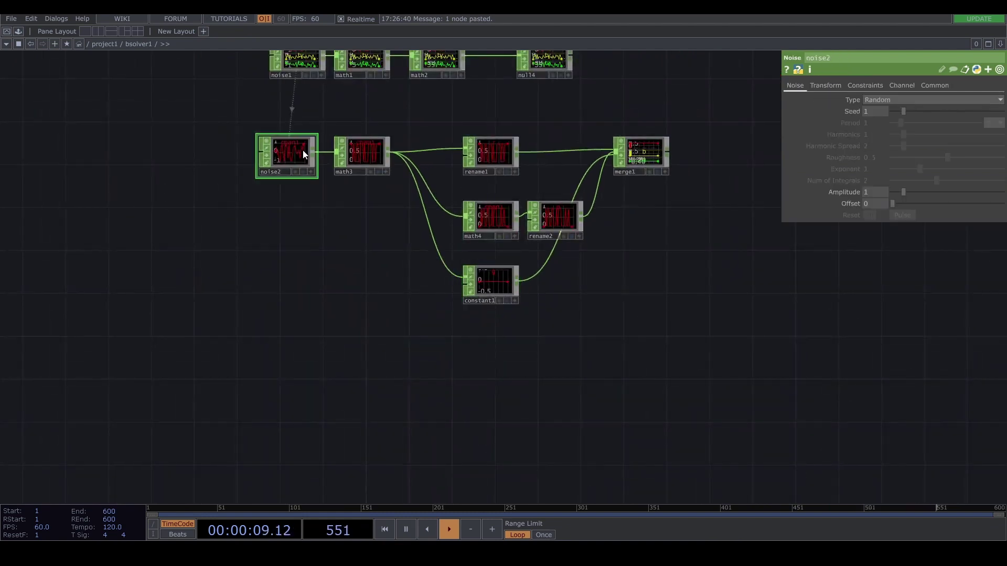
pyautogui.click(306, 69)
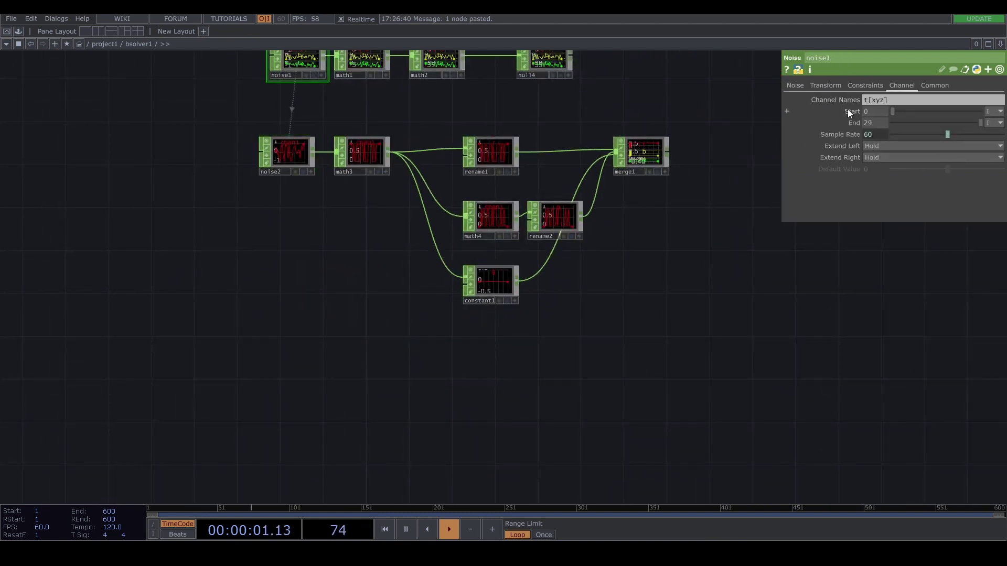
pyautogui.rightClick(854, 122)
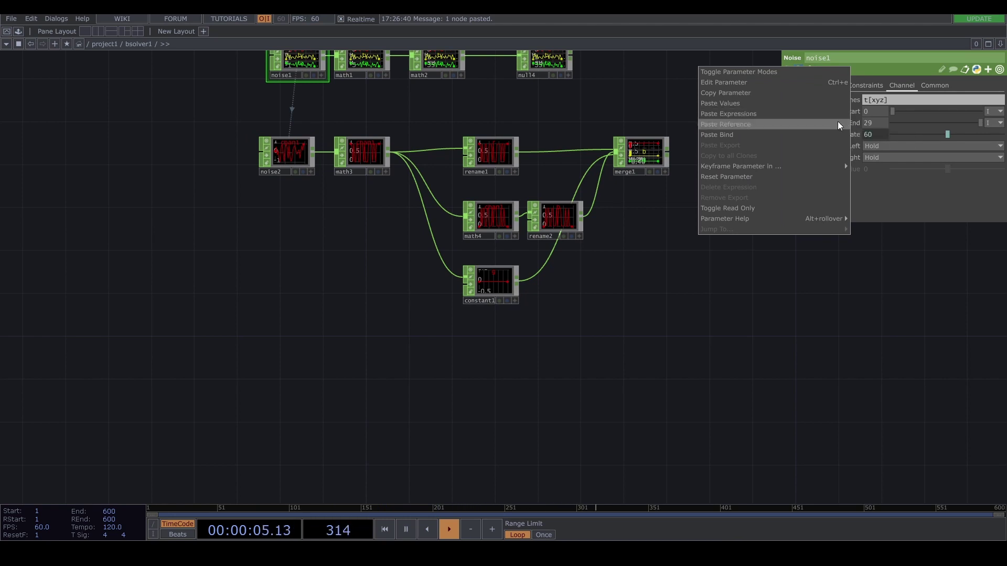
pyautogui.click(818, 93)
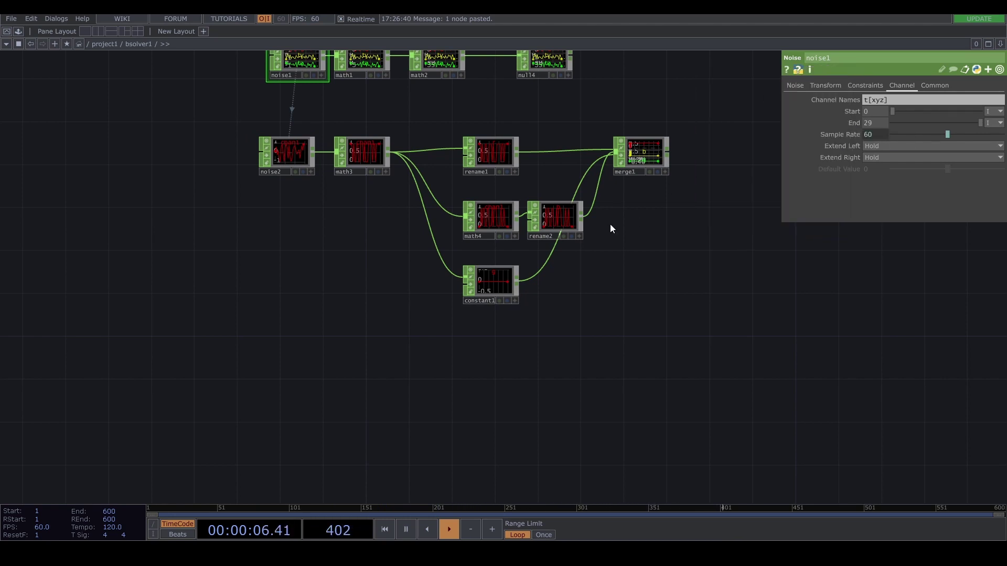
pyautogui.click(486, 281)
pyautogui.rightClick(849, 120)
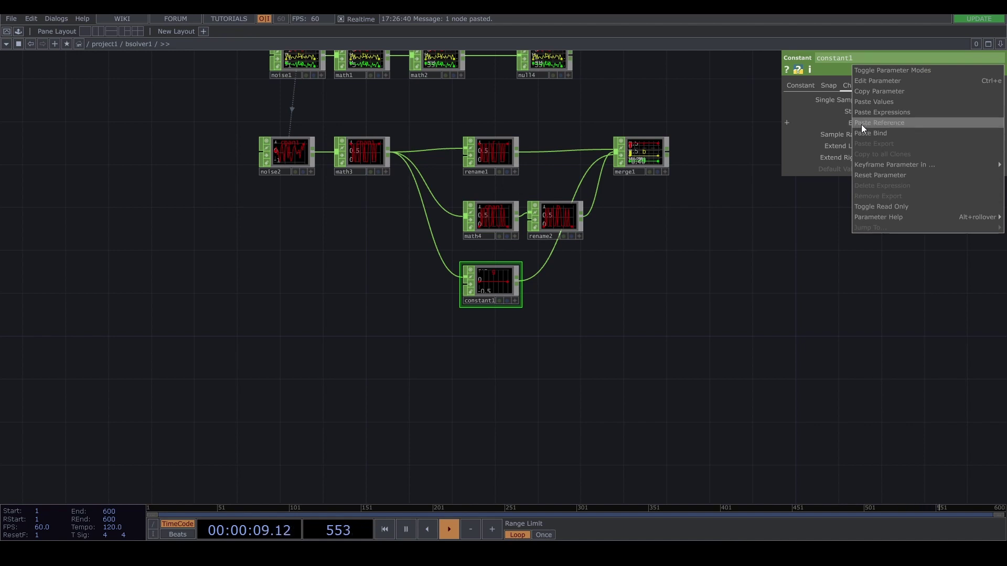
pyautogui.click(861, 124)
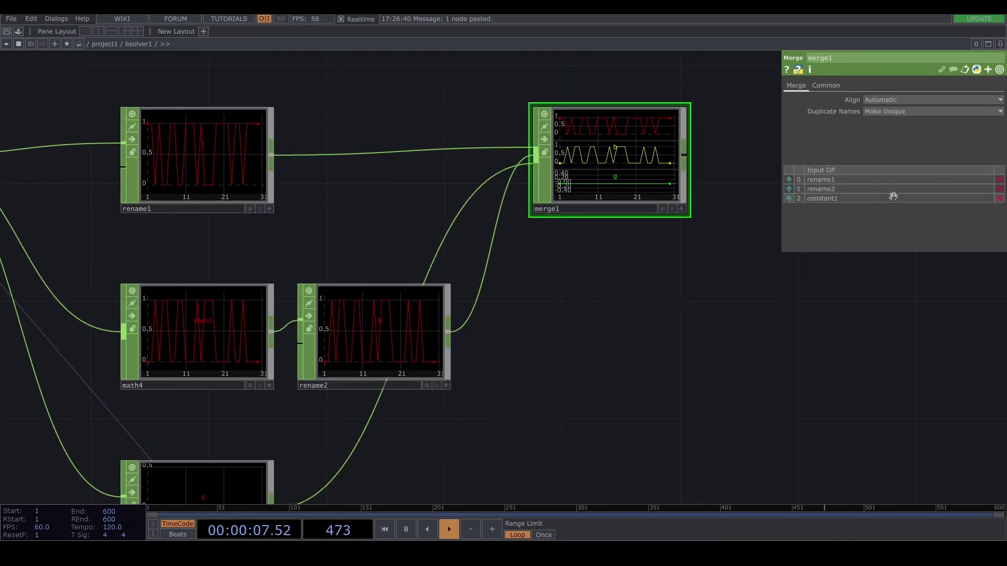
# Move constant1 above rename2 in merge1's input order and append a Null CHOP to merge1
pyautogui.scroll(3, 594, 181)
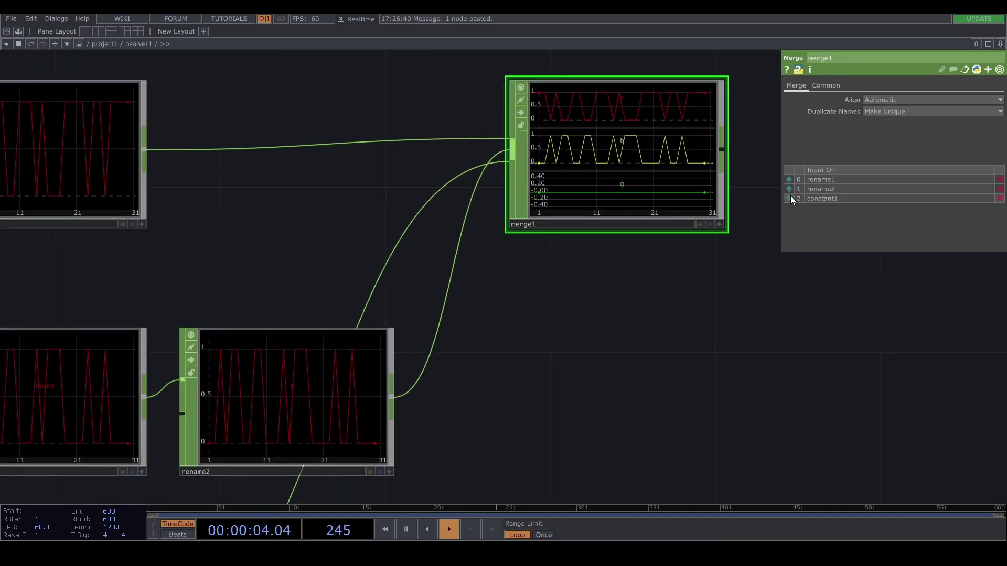
pyautogui.click(790, 196)
pyautogui.scroll(-1, 519, 142)
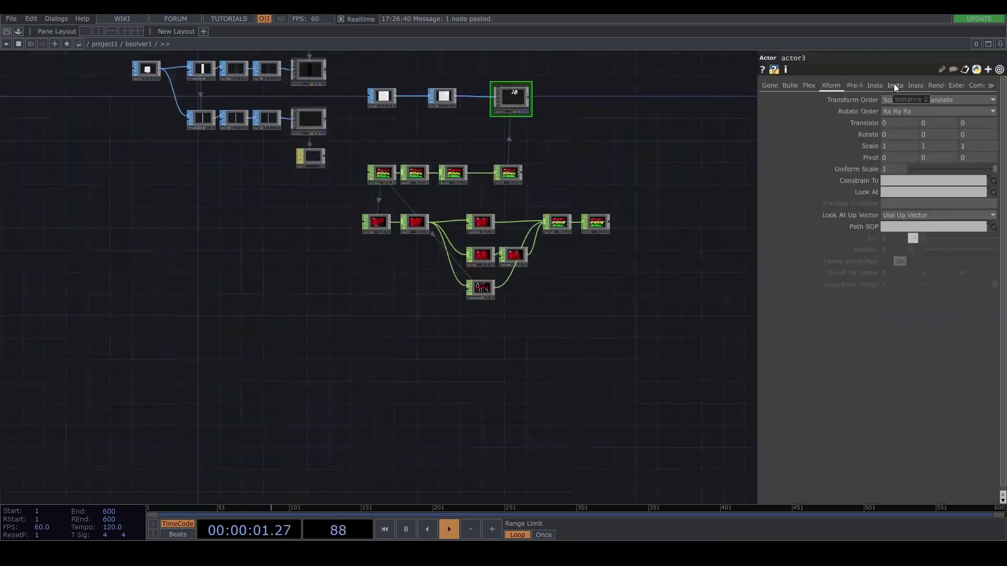
# Set actor3's instance Color OP to null5 and map R, G and B to its r, g and b channels
pyautogui.click(894, 85)
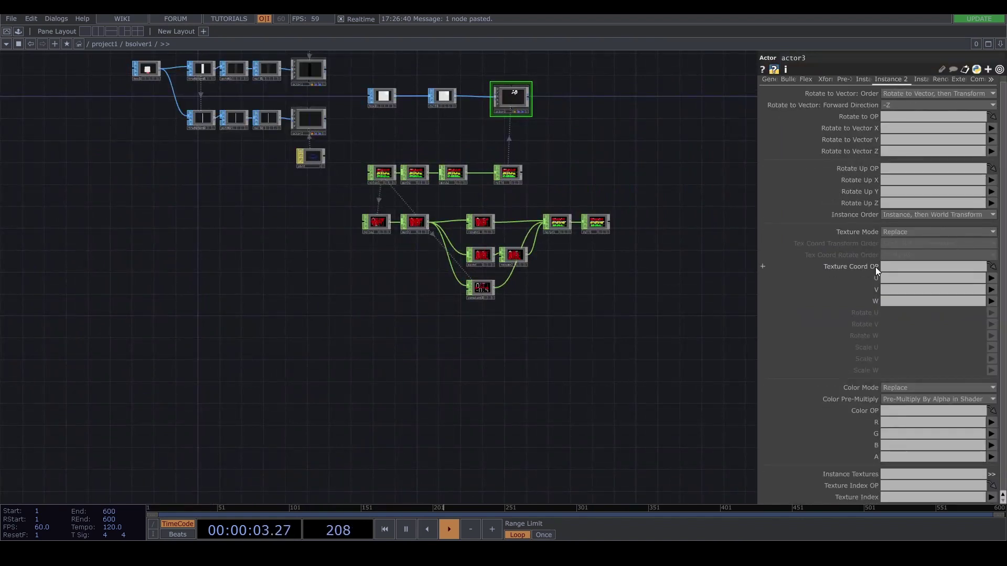
pyautogui.scroll(3, 596, 223)
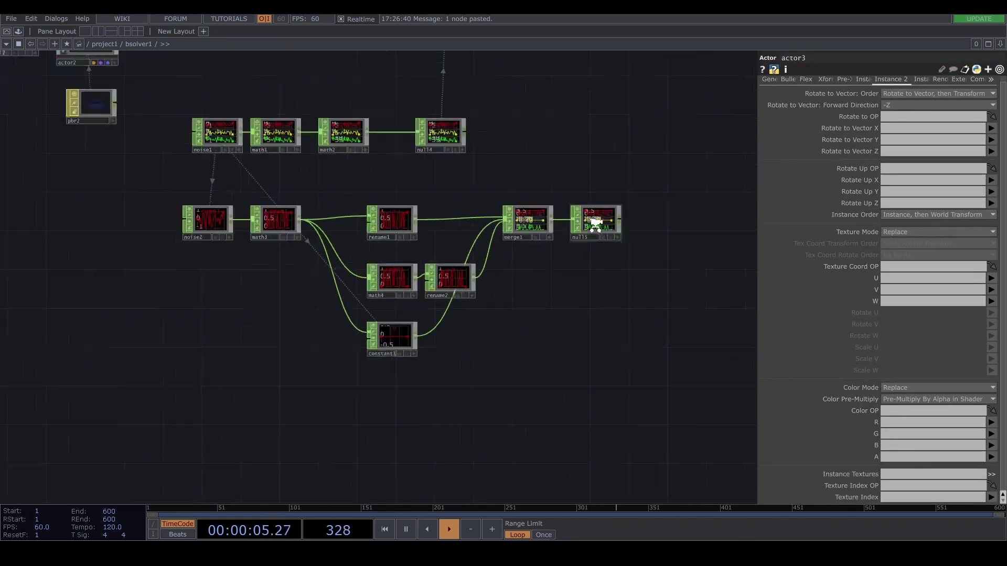
pyautogui.scroll(2, 596, 223)
pyautogui.moveTo(596, 223); pyautogui.dragTo(899, 410)
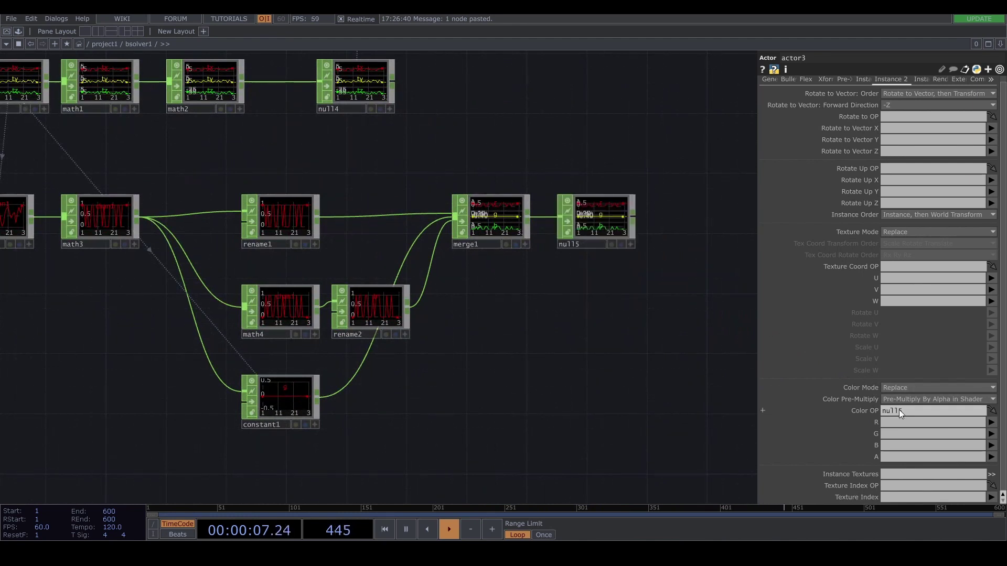
pyautogui.click(991, 422)
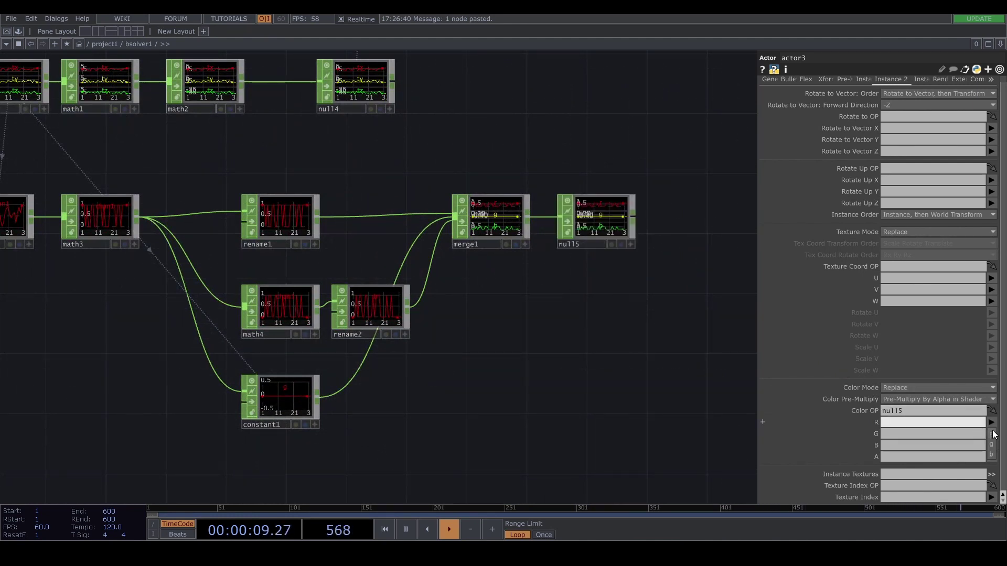
pyautogui.click(994, 434)
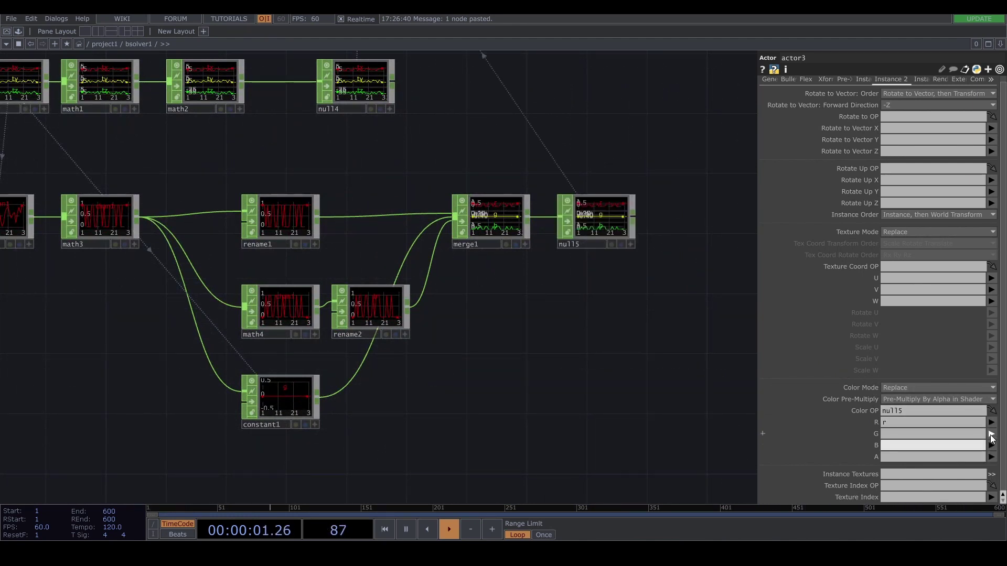
pyautogui.click(993, 445)
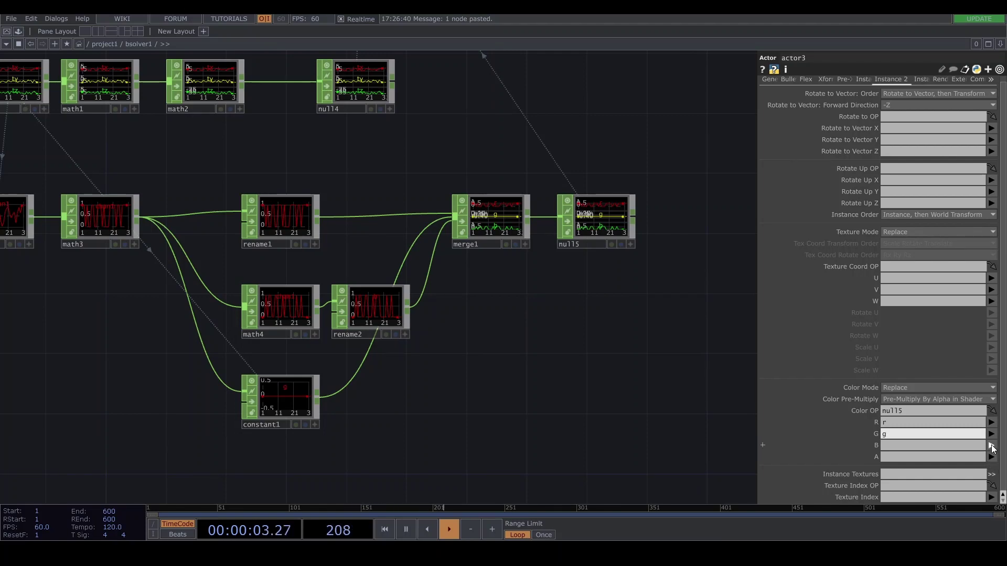
pyautogui.click(992, 445)
pyautogui.click(994, 478)
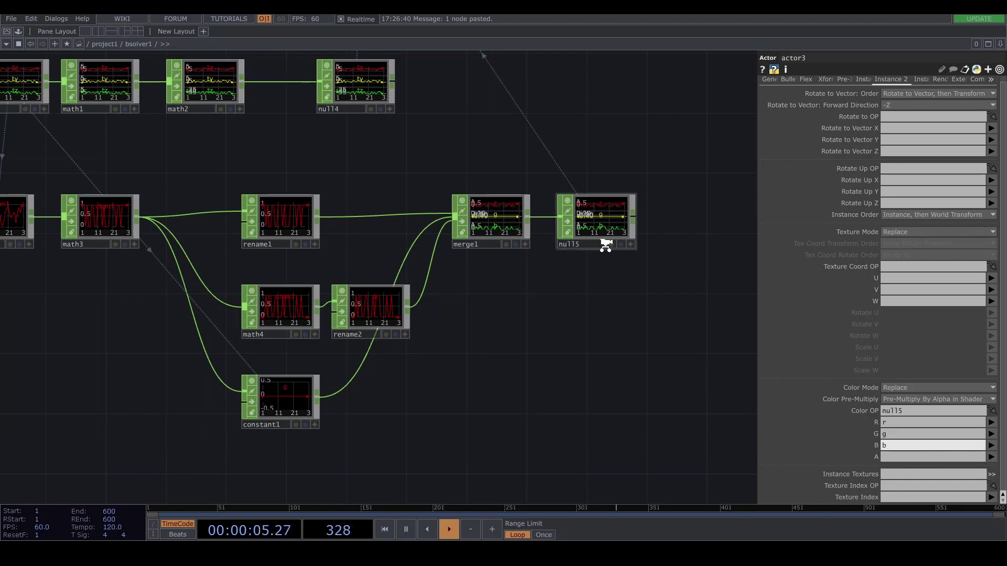
# Set noise2's Seed to about 3.71 and inspect the red and blue boxes in actor3's viewer
pyautogui.scroll(-3, 593, 231)
pyautogui.scroll(8, 526, 131)
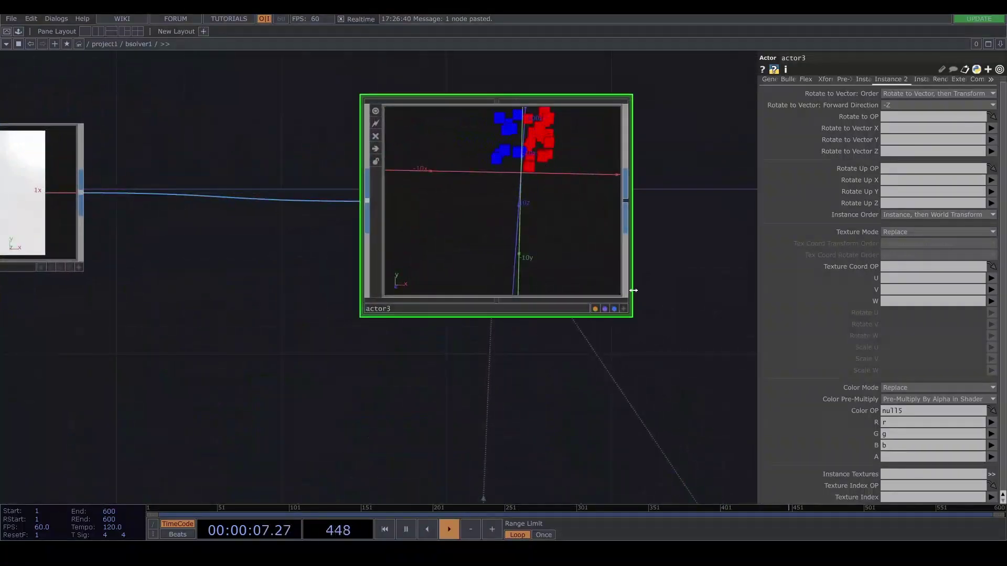
pyautogui.click(624, 309)
pyautogui.moveTo(542, 200)
pyautogui.mouseDown()
pyautogui.moveTo(511, 179)
pyautogui.moveTo(541, 180)
pyautogui.mouseUp()
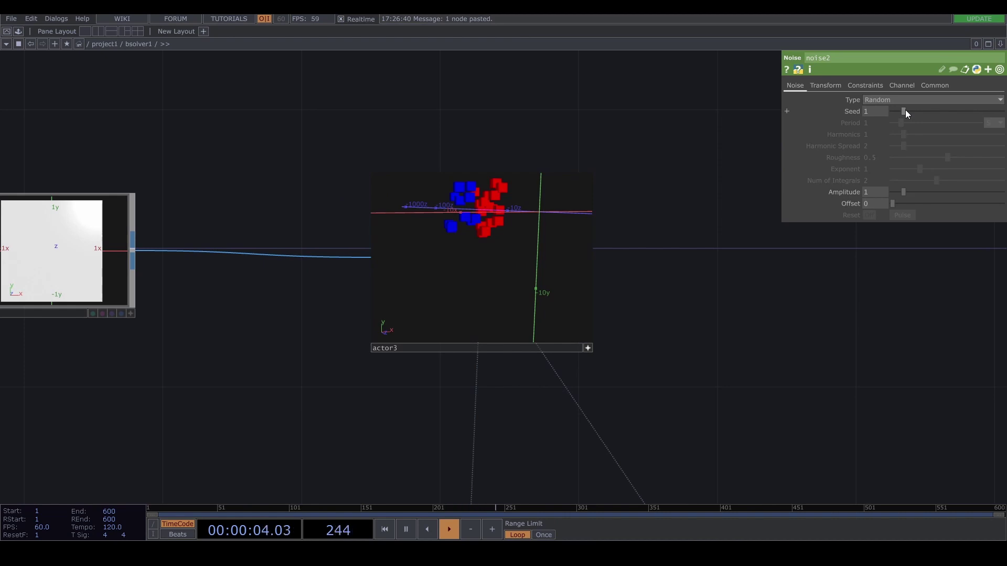
pyautogui.moveTo(905, 109); pyautogui.dragTo(936, 111)
pyautogui.moveTo(522, 220)
pyautogui.mouseDown()
pyautogui.moveTo(490, 222)
pyautogui.moveTo(508, 218)
pyautogui.mouseUp()
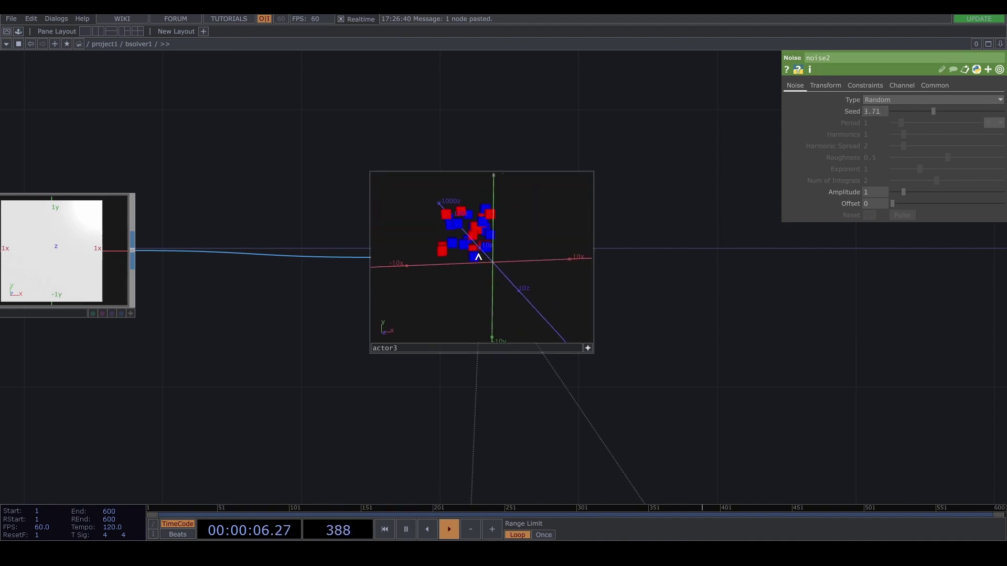
pyautogui.moveTo(476, 254); pyautogui.dragTo(483, 260)
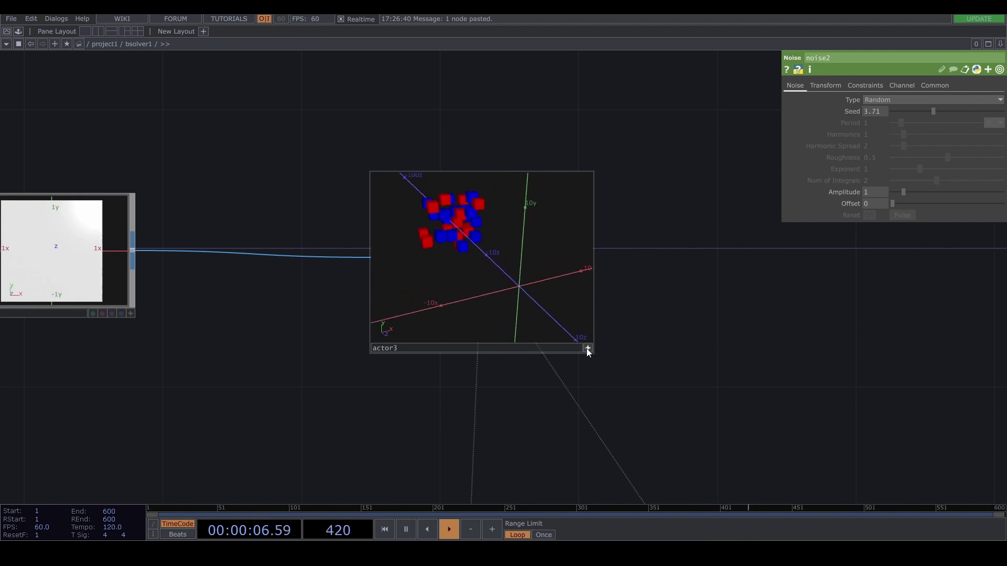
pyautogui.click(588, 348)
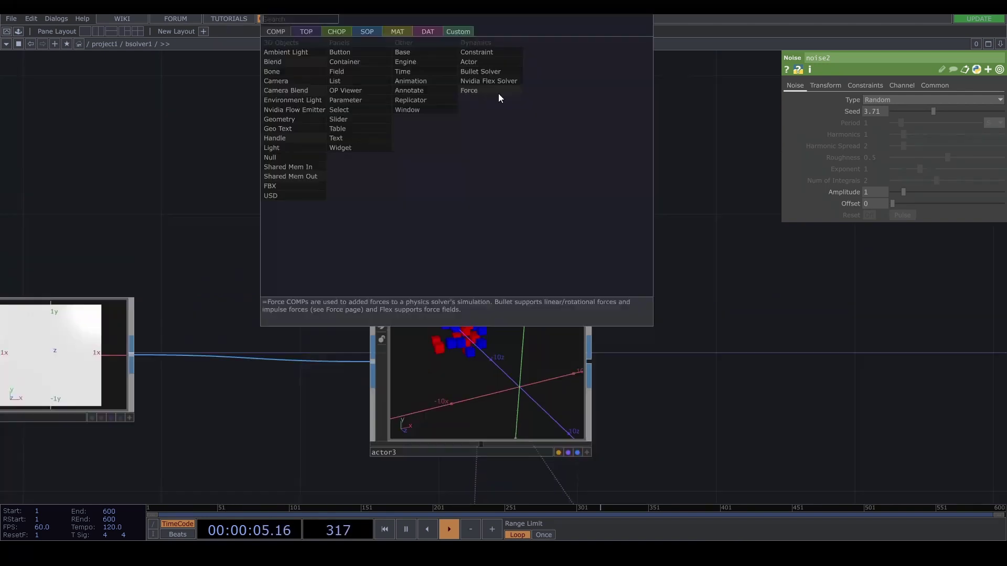
# Add a Force COMP above actor3 and set its Z force to 1
pyautogui.click(498, 93)
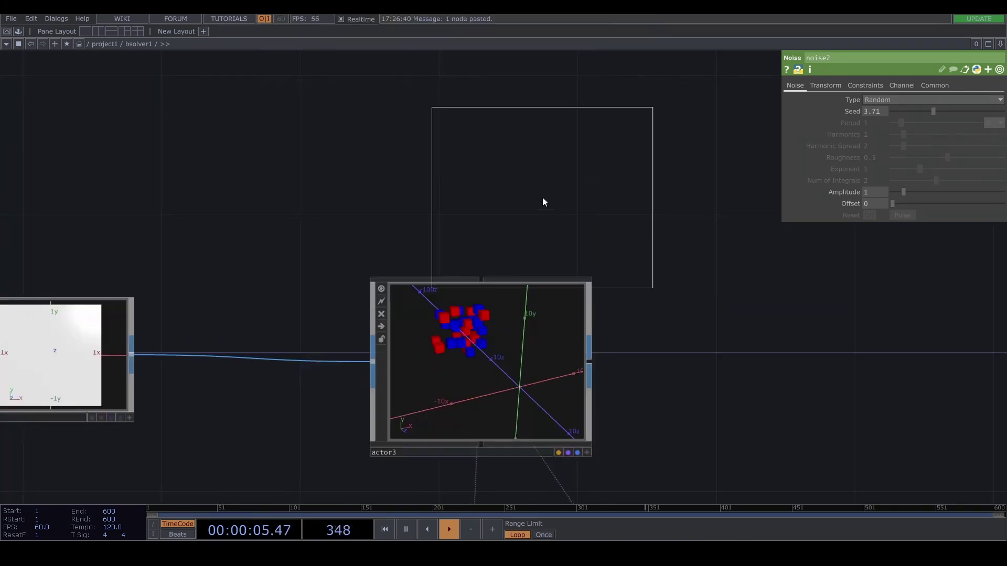
pyautogui.click(497, 147)
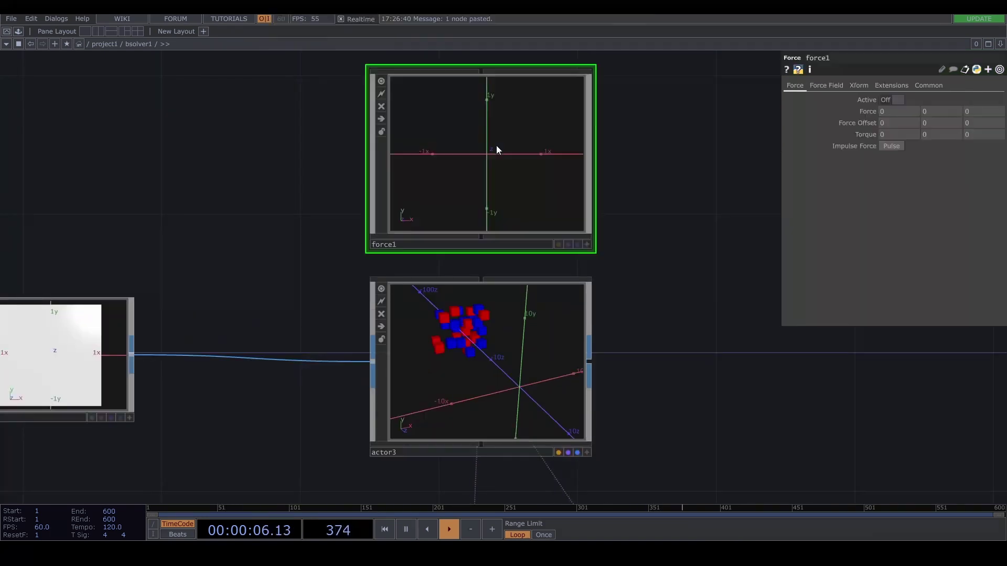
pyautogui.click(984, 111)
pyautogui.write('1')
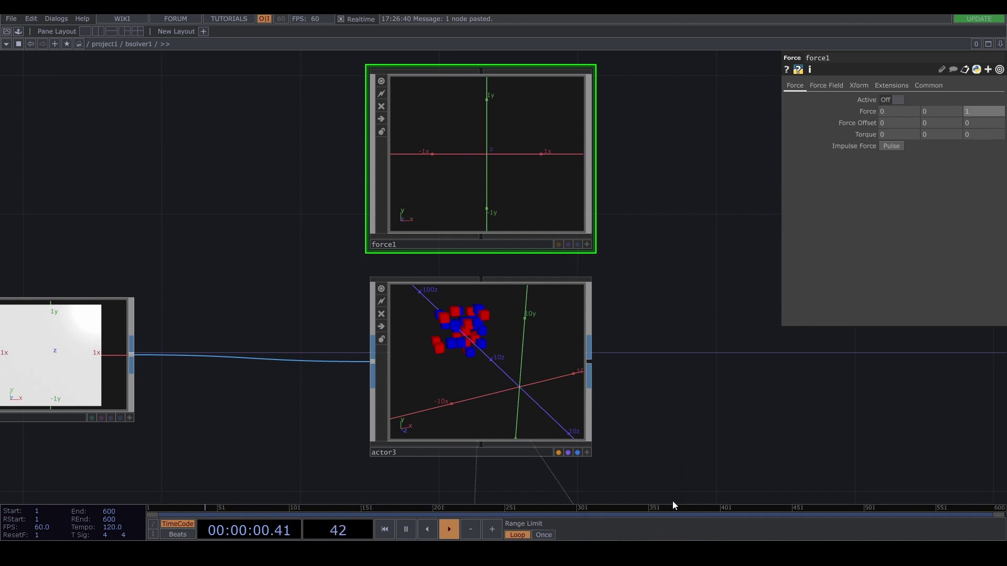
pyautogui.hotkey('alt', 'Tab')
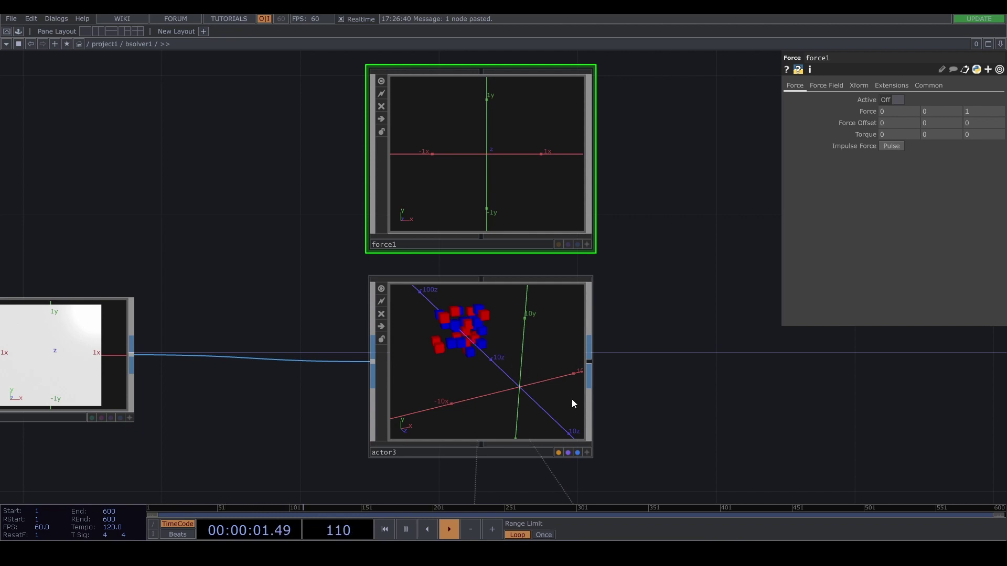
# View the boxes in actor3 from another angle and assign force1 as the actor's Forces
pyautogui.click(587, 452)
pyautogui.scroll(2, 484, 356)
pyautogui.moveTo(484, 356); pyautogui.dragTo(468, 353)
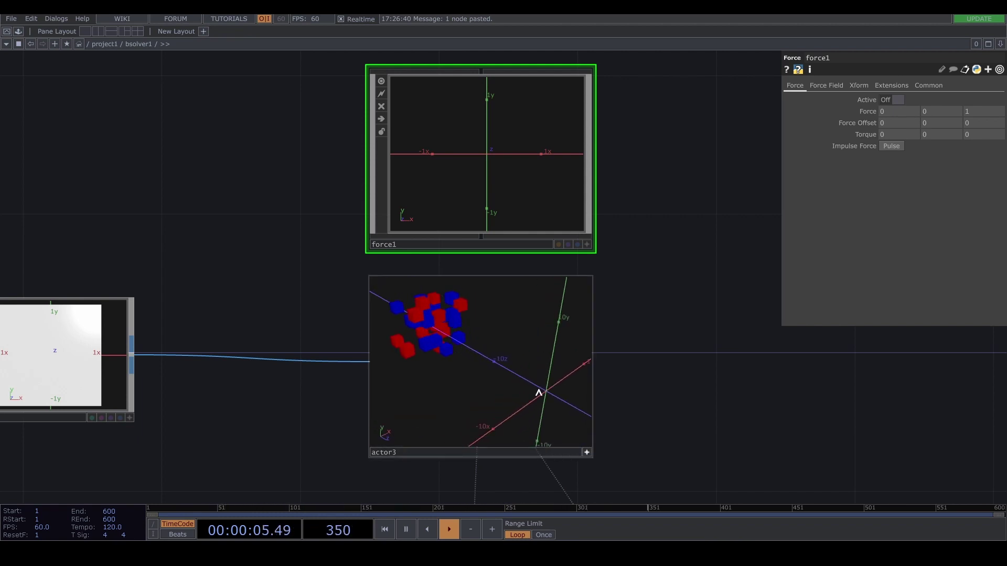
pyautogui.click(587, 452)
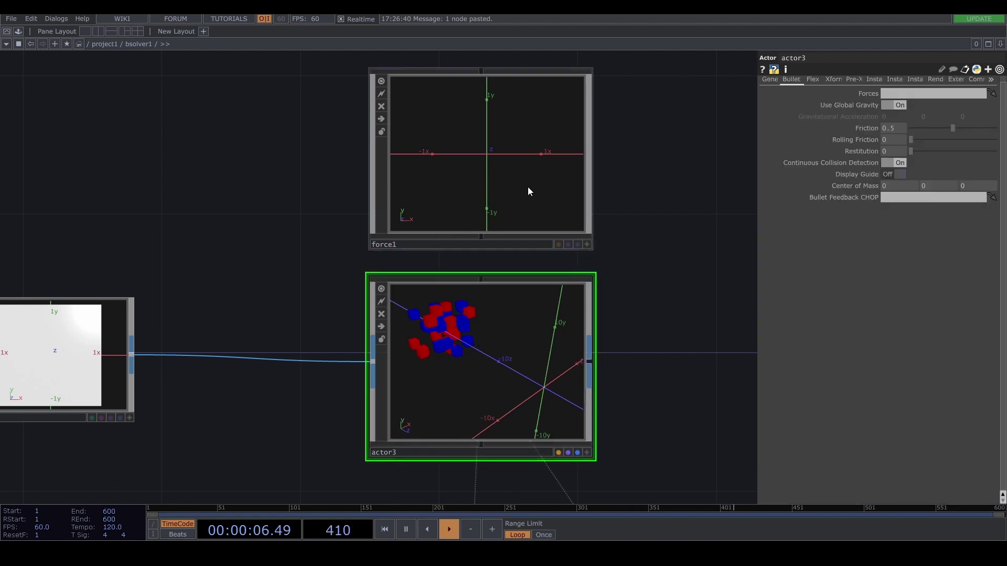
pyautogui.moveTo(464, 170); pyautogui.dragTo(928, 93)
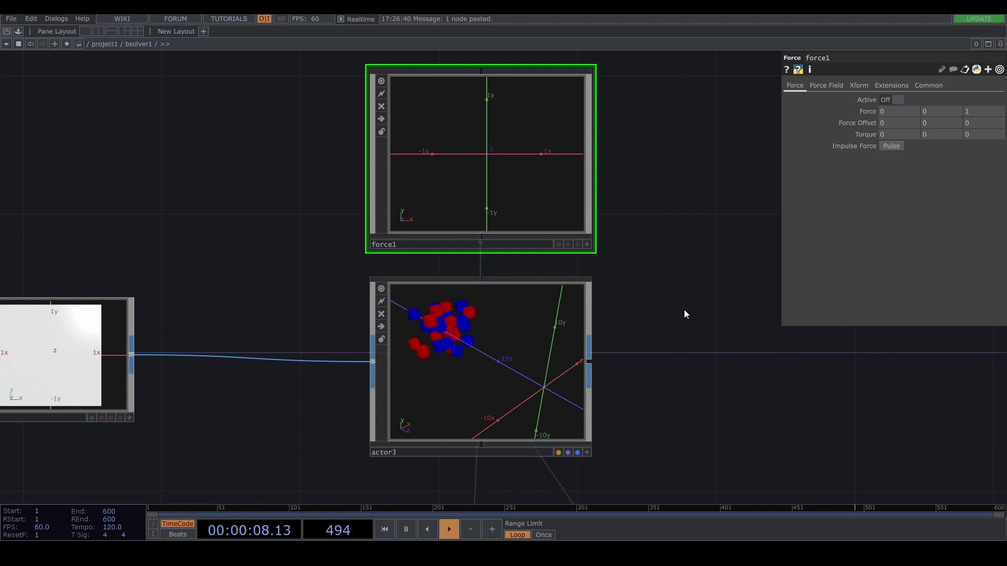
# Split the network editor side by side to show bsolver1, and make force1's Impulse Force reference bsolver1's Start Sim parameter
pyautogui.moveTo(684, 314); pyautogui.dragTo(669, 264)
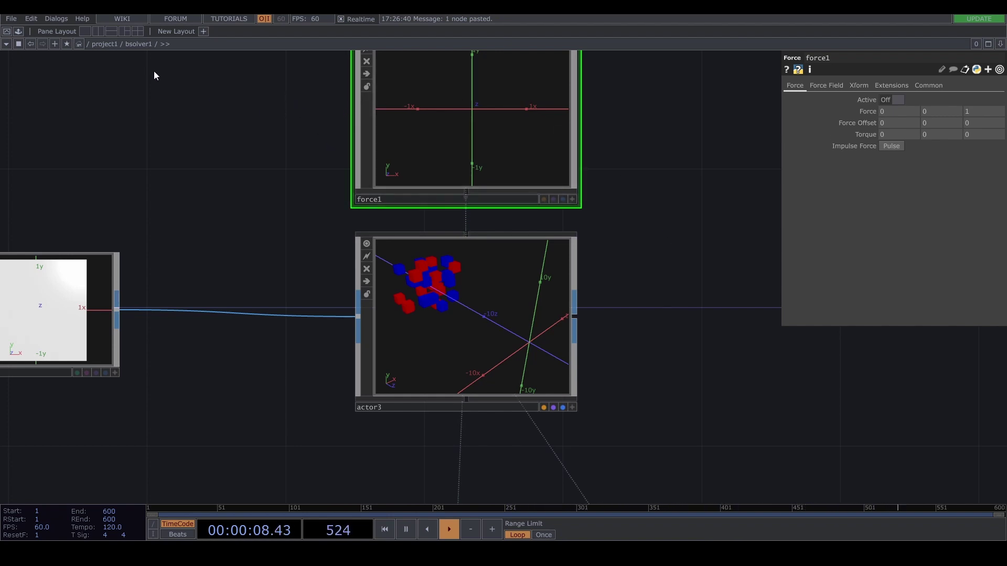
pyautogui.click(98, 32)
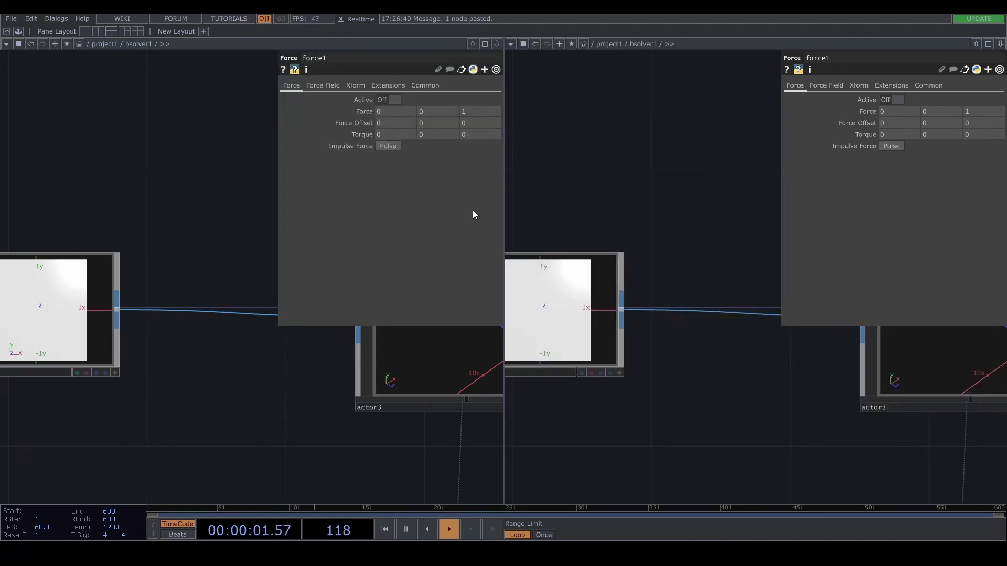
pyautogui.press('u')
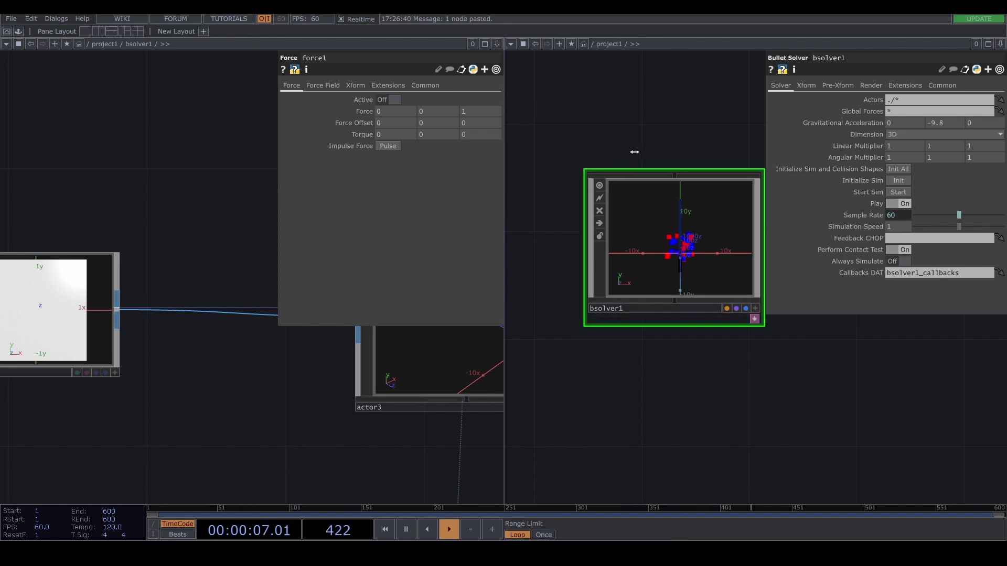
pyautogui.rightClick(873, 195)
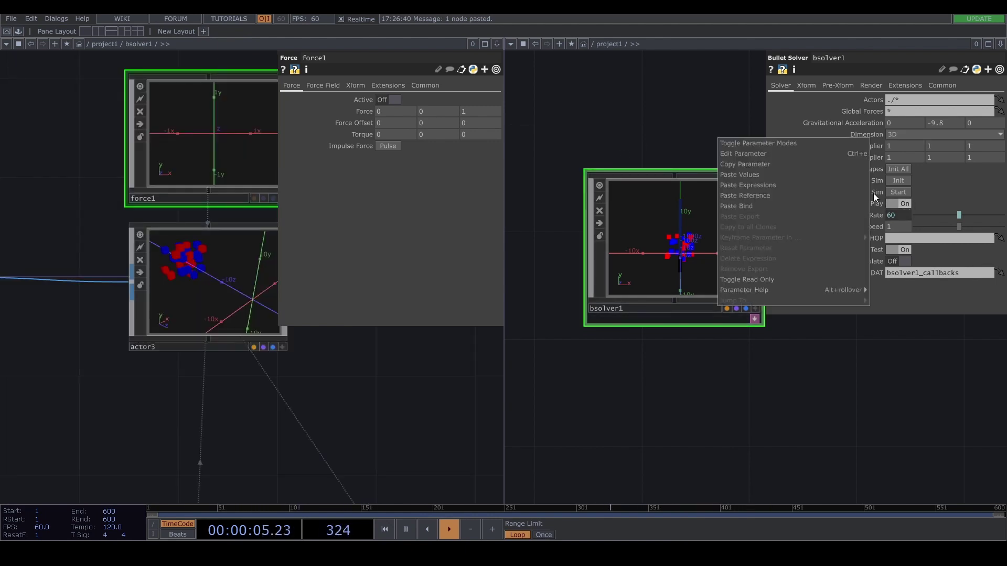
pyautogui.click(768, 165)
pyautogui.rightClick(368, 147)
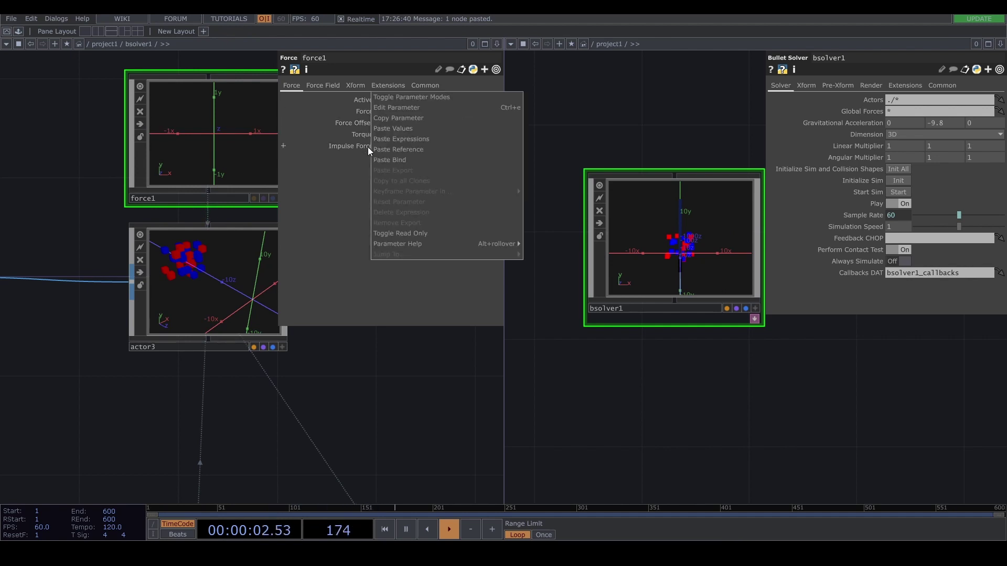
pyautogui.click(376, 148)
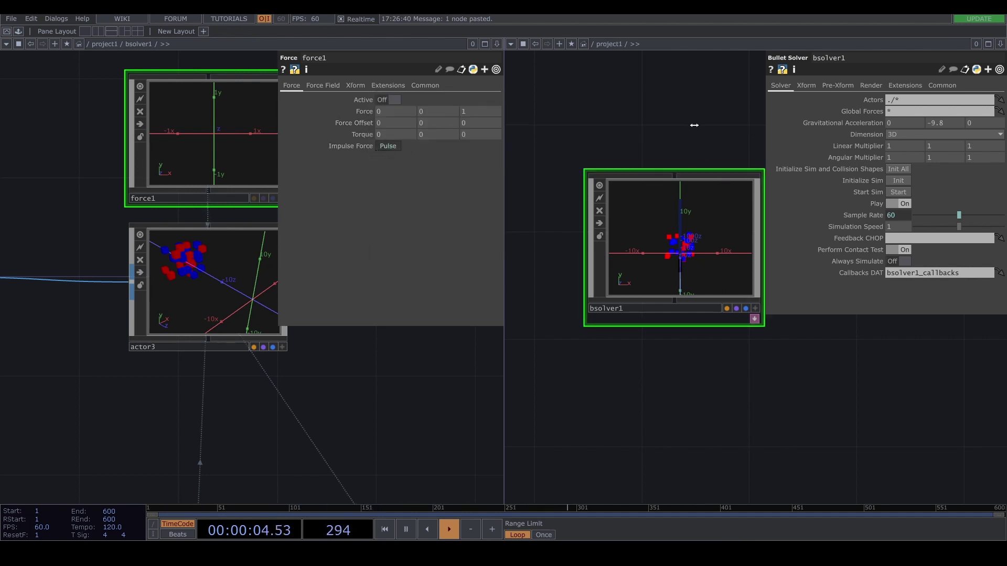
# Set bsolver1's Y gravitational acceleration to 0 and start the simulation to check how the boxes move
pyautogui.moveTo(693, 124); pyautogui.dragTo(645, 125)
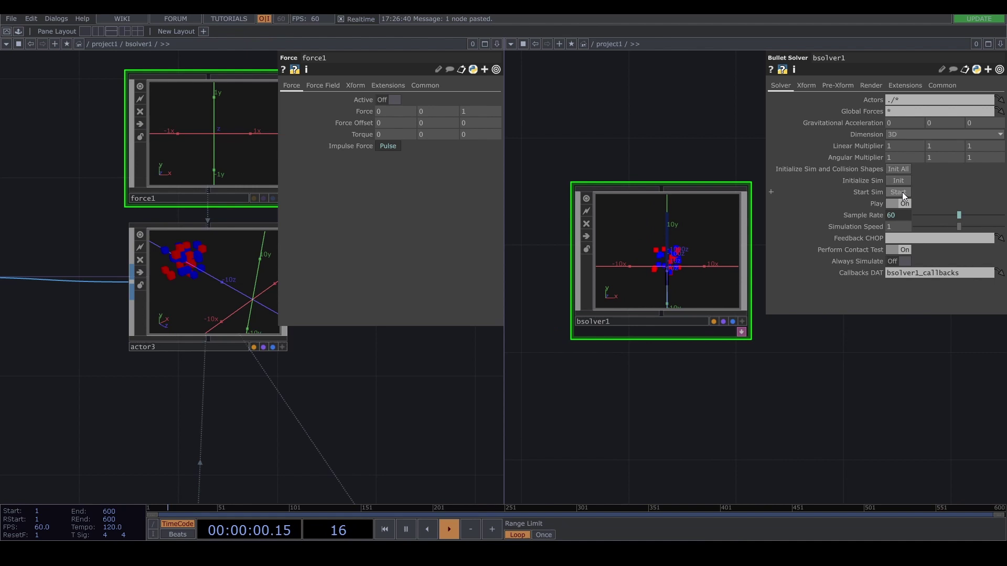
pyautogui.click(899, 192)
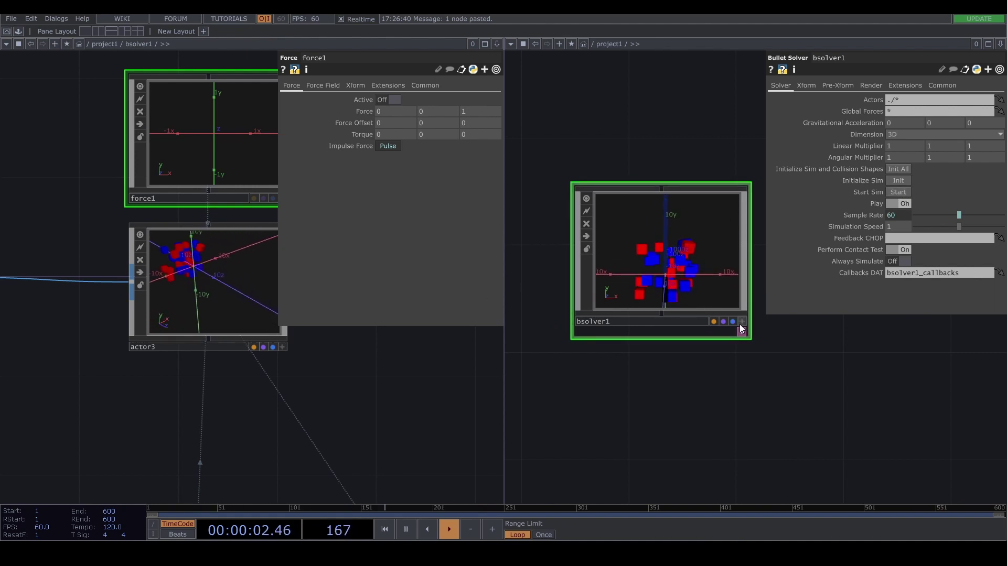
pyautogui.click(691, 278)
pyautogui.moveTo(690, 279); pyautogui.dragTo(728, 287)
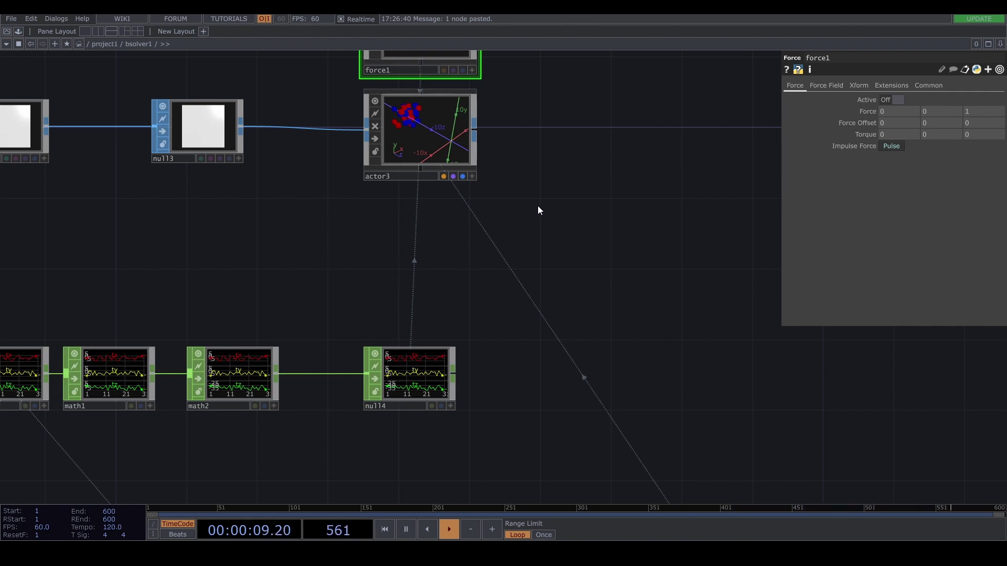
pyautogui.moveTo(546, 202); pyautogui.dragTo(598, 223)
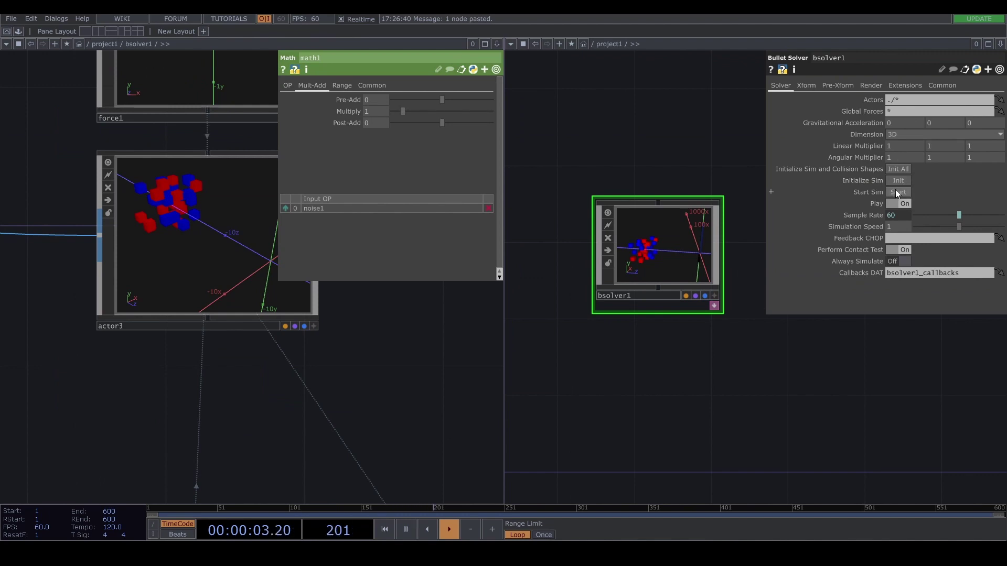
pyautogui.click(900, 193)
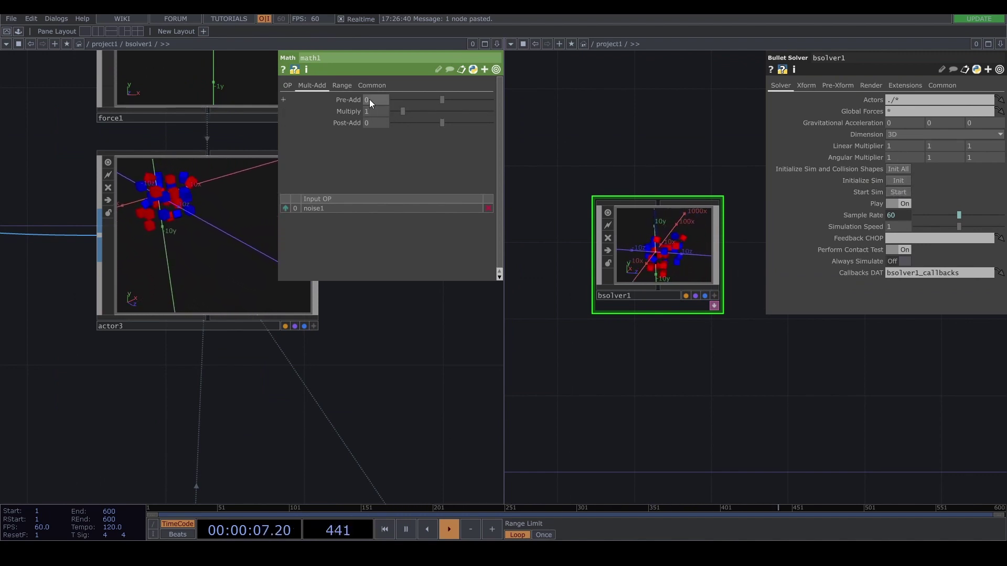
# Try spreading the box positions by setting math1's Pre-Add to 11 and Post-Add to 15, checking them in actor3's viewer
pyautogui.moveTo(369, 100); pyautogui.dragTo(441, 90, button='middle')
pyautogui.moveTo(376, 122); pyautogui.dragTo(284, 122, button='middle')
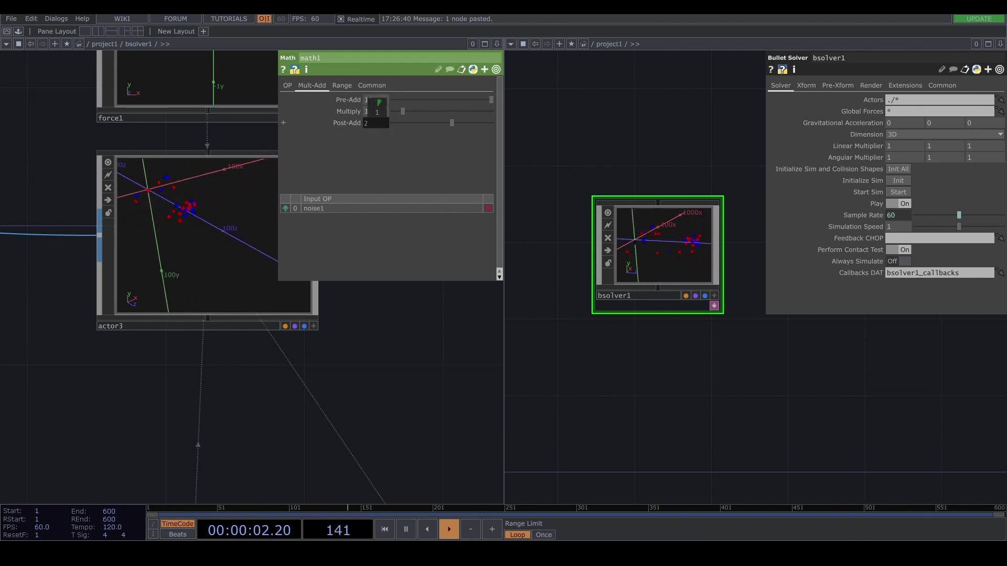
pyautogui.click(314, 326)
pyautogui.moveTo(199, 231); pyautogui.dragTo(158, 184)
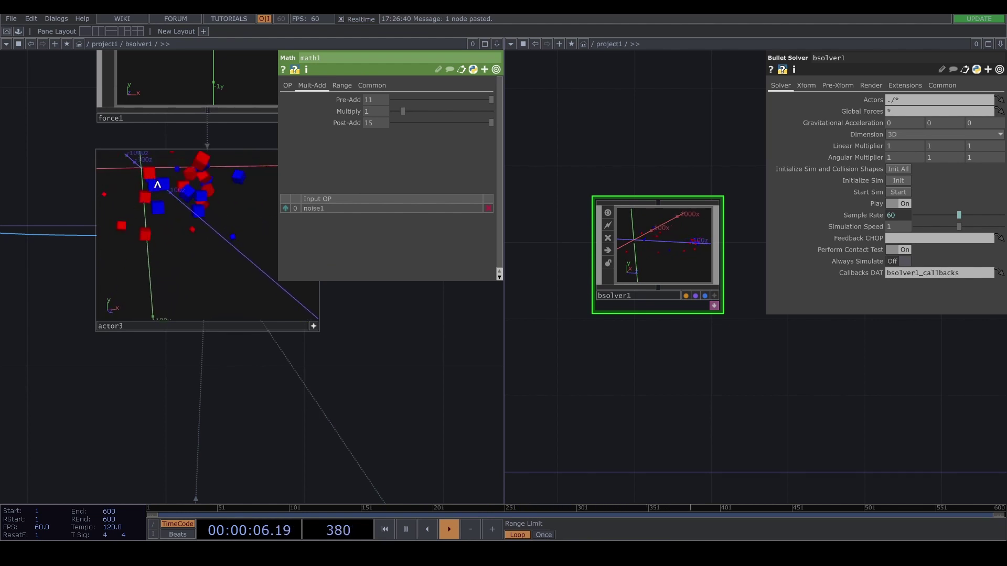
pyautogui.moveTo(374, 123); pyautogui.dragTo(283, 122, button='middle')
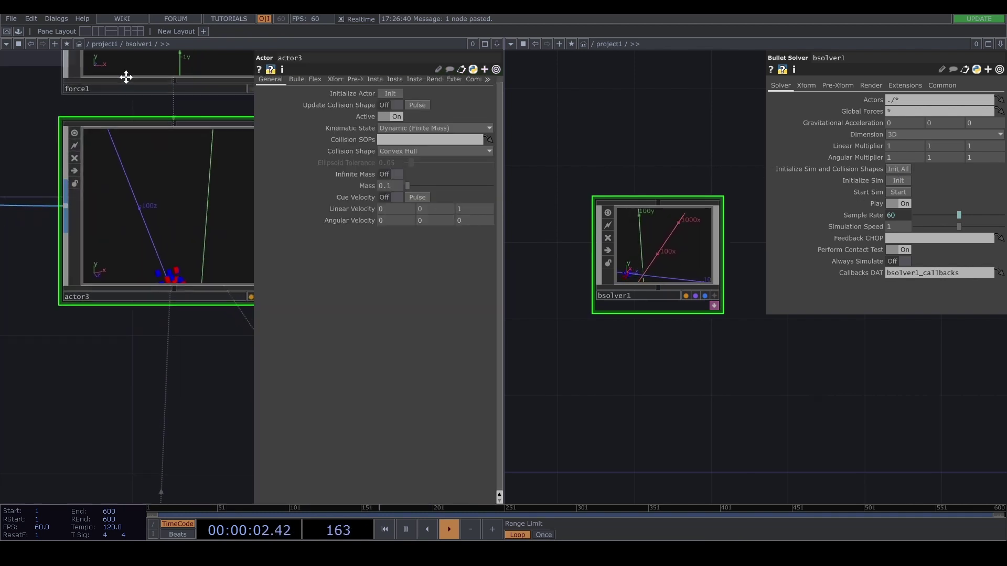
pyautogui.scroll(3, 135, 225)
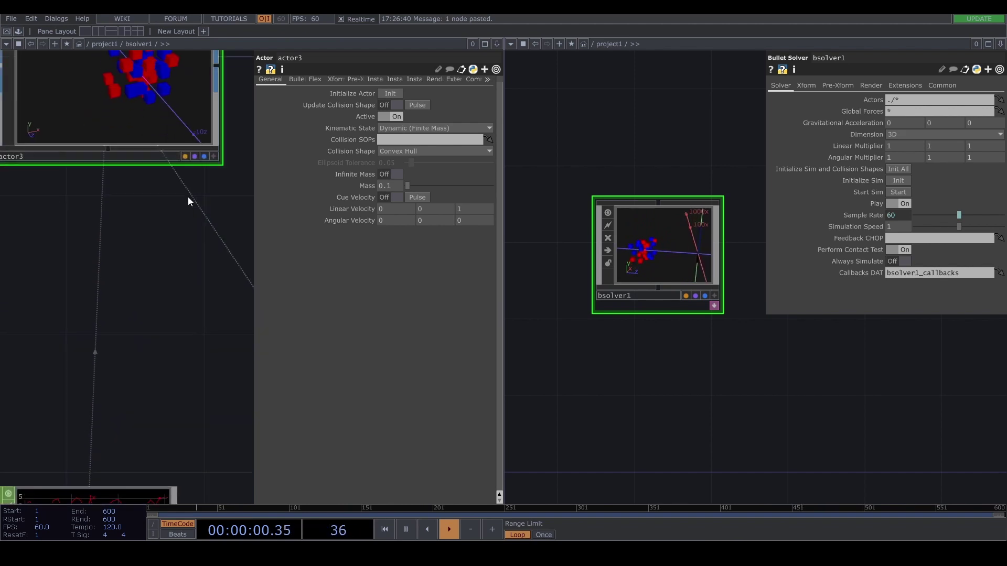
pyautogui.scroll(-3, 184, 220)
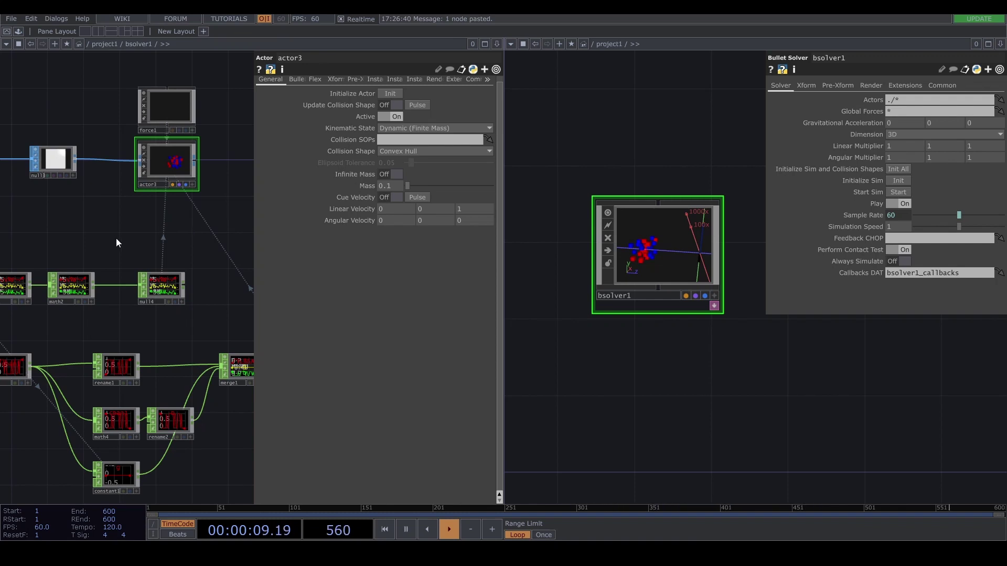
# Review the settings of math2 and math1, and actor3's Bullet parameters
pyautogui.hscroll(-2, 112, 251)
pyautogui.scroll(-1, 112, 252)
pyautogui.click(102, 272)
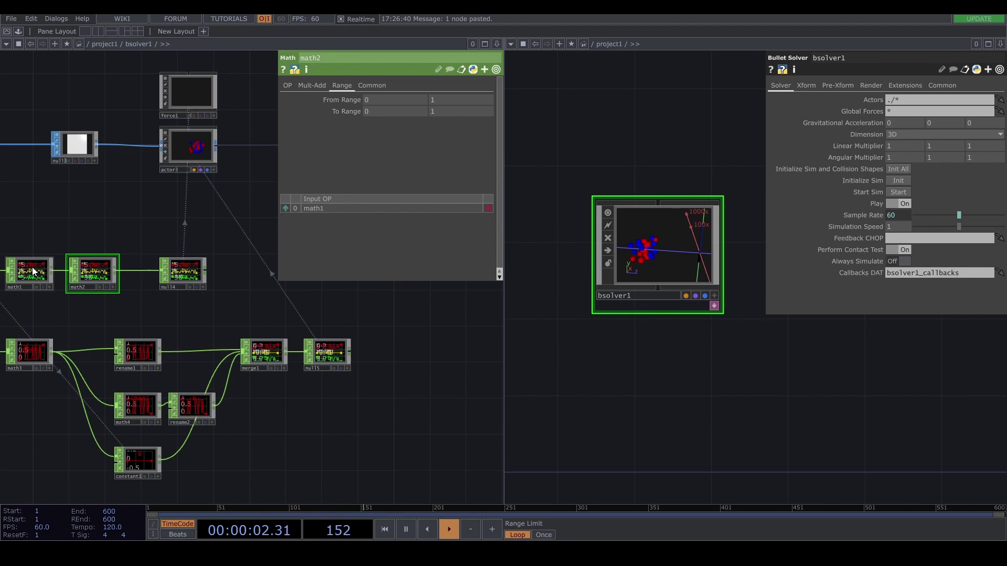
pyautogui.click(33, 271)
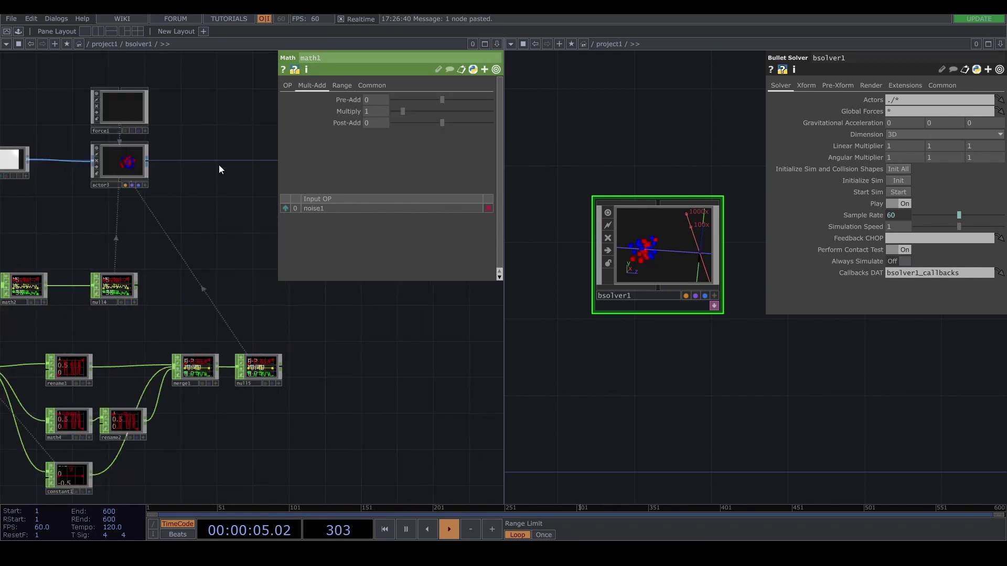
pyautogui.click(143, 168)
pyautogui.click(288, 78)
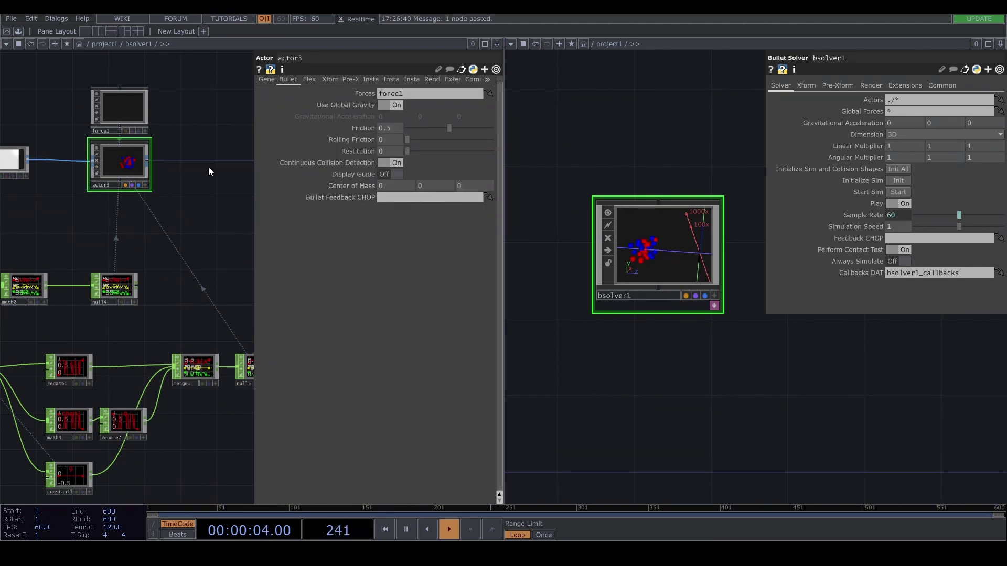
# Add a Bullet Solver CHOP beside actor3 and set its Bullet Solver or Actor COMP to actor3
pyautogui.moveTo(209, 168); pyautogui.dragTo(179, 164)
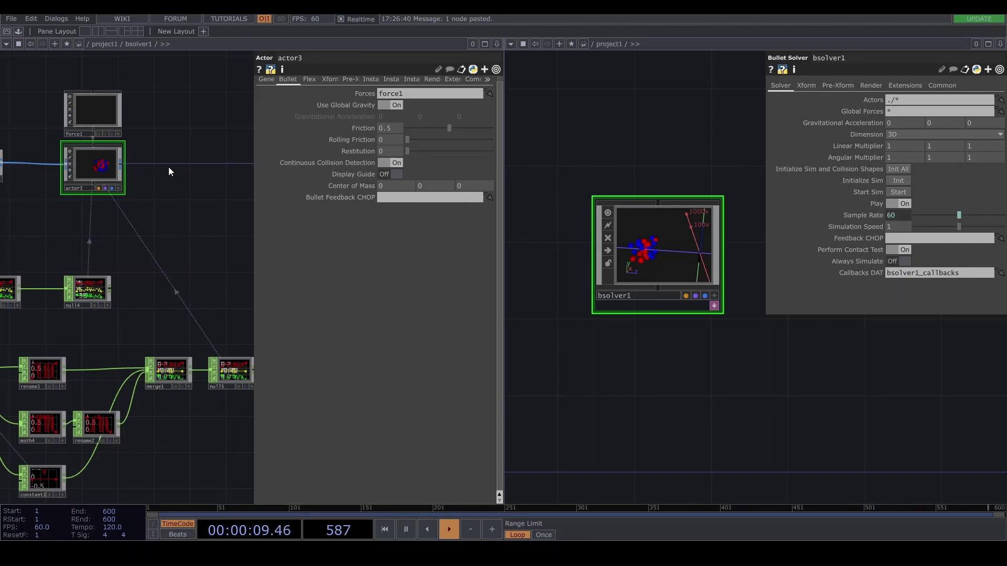
pyautogui.press('Tab')
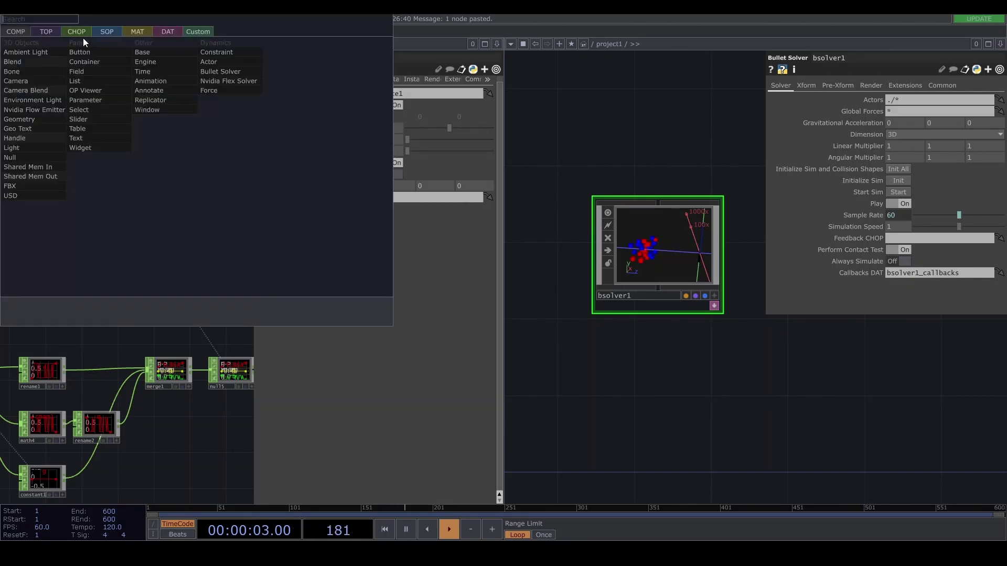
pyautogui.click(78, 30)
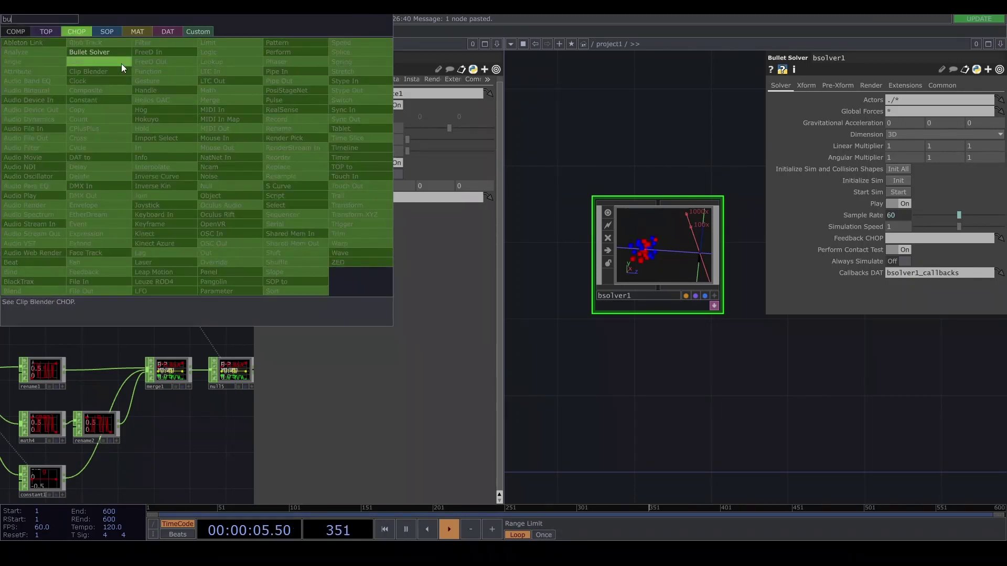
pyautogui.click(121, 64)
pyautogui.click(187, 168)
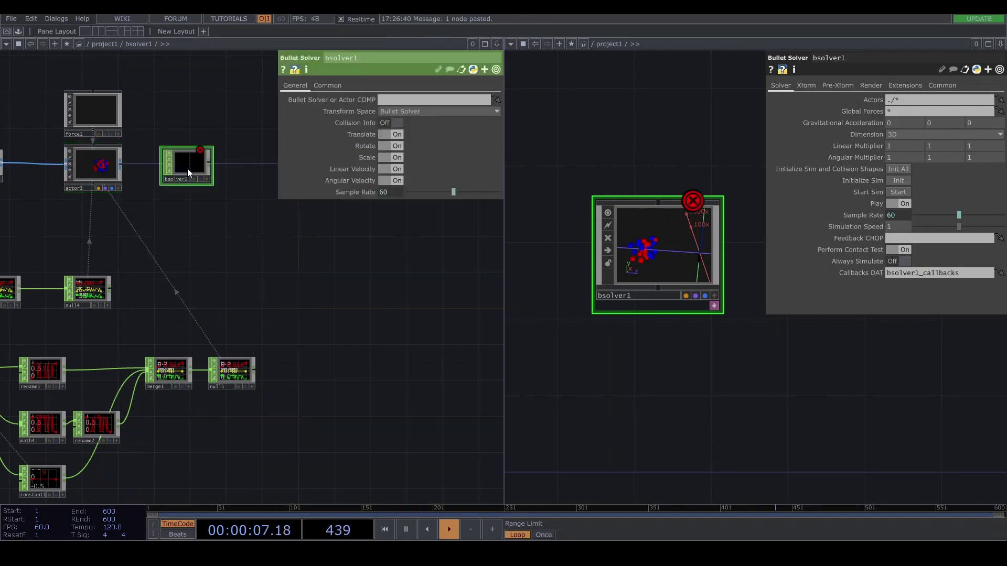
pyautogui.moveTo(94, 168); pyautogui.dragTo(391, 99)
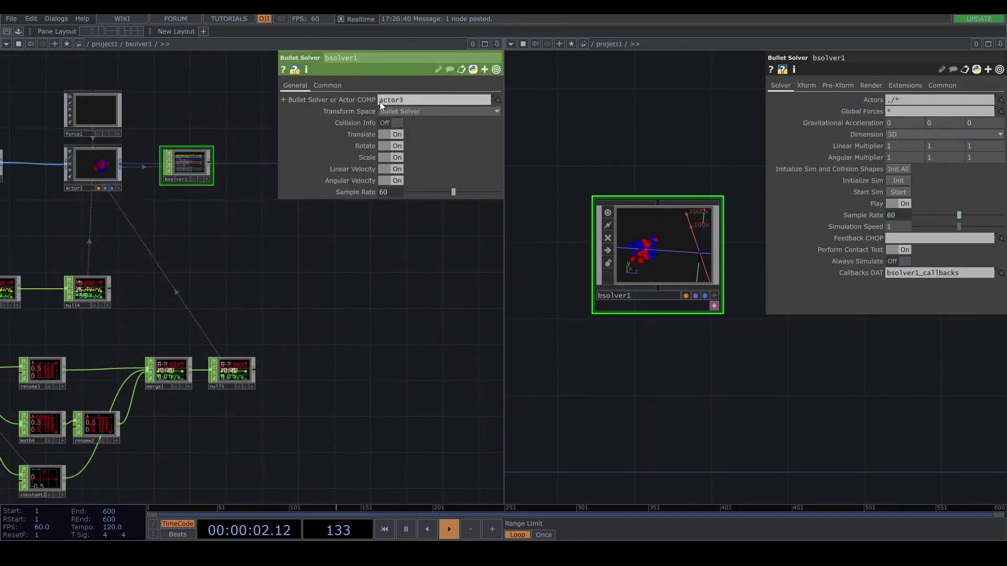
# Inspect the new Bullet Solver CHOP's channels and turn on its Collision Info
pyautogui.scroll(5, 162, 164)
pyautogui.scroll(1, 163, 165)
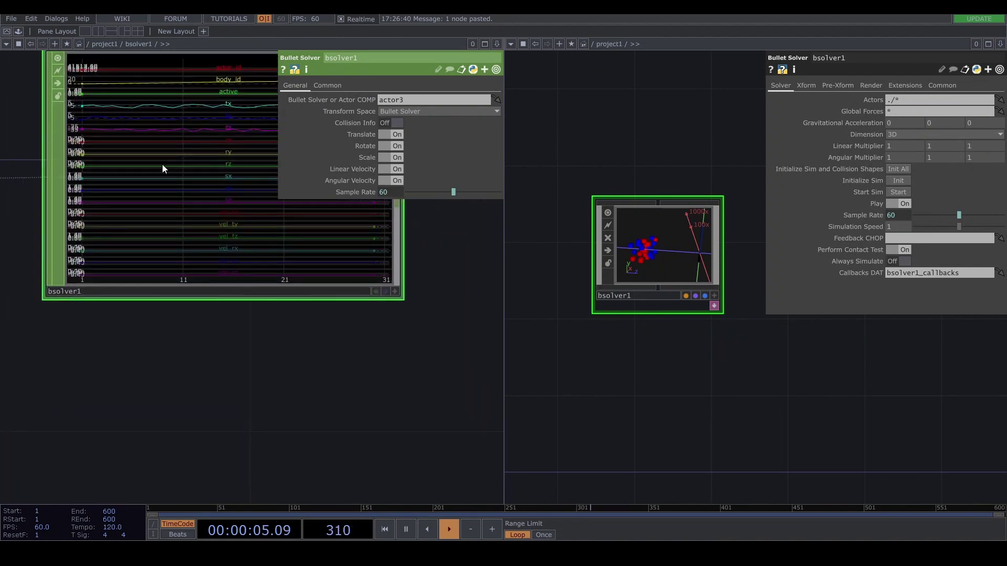
pyautogui.scroll(-4, 162, 165)
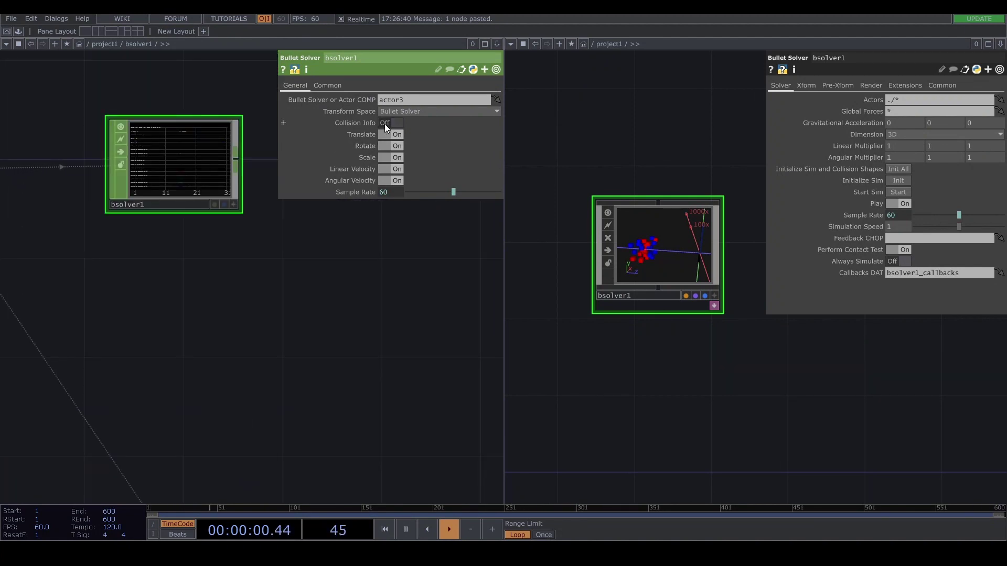
pyautogui.click(385, 124)
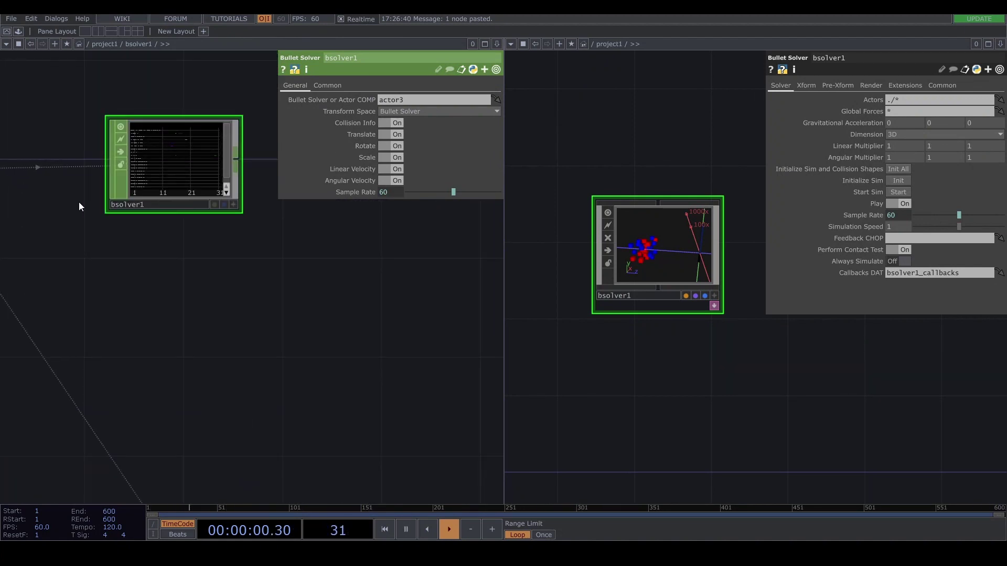
pyautogui.moveTo(274, 223); pyautogui.dragTo(235, 220)
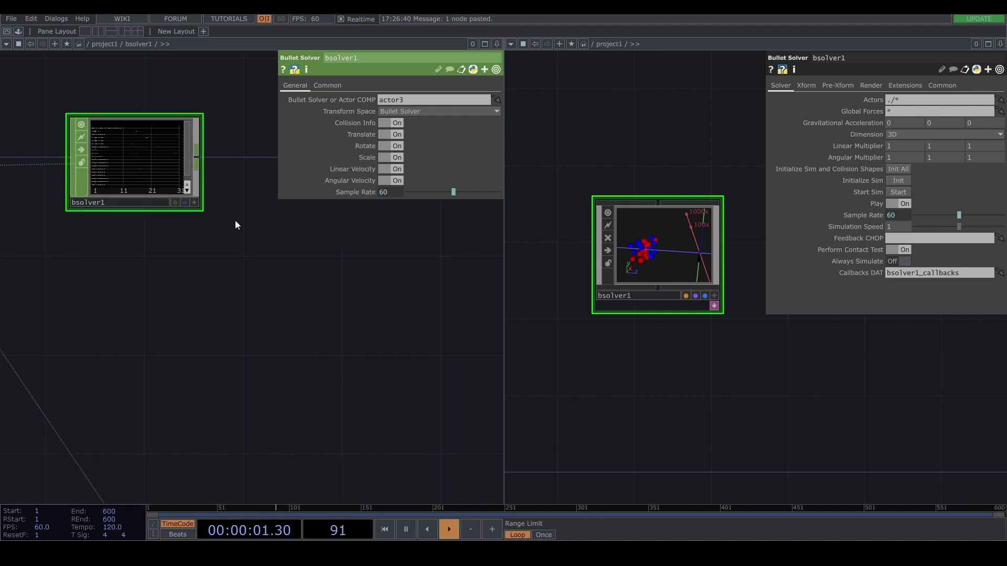
# Add a Limit CHOP after the Bullet Solver CHOP, with Type Loop and Maximum 10, and scope it to tz
pyautogui.rightClick(202, 163)
pyautogui.write('lim')
pyautogui.press('Return')
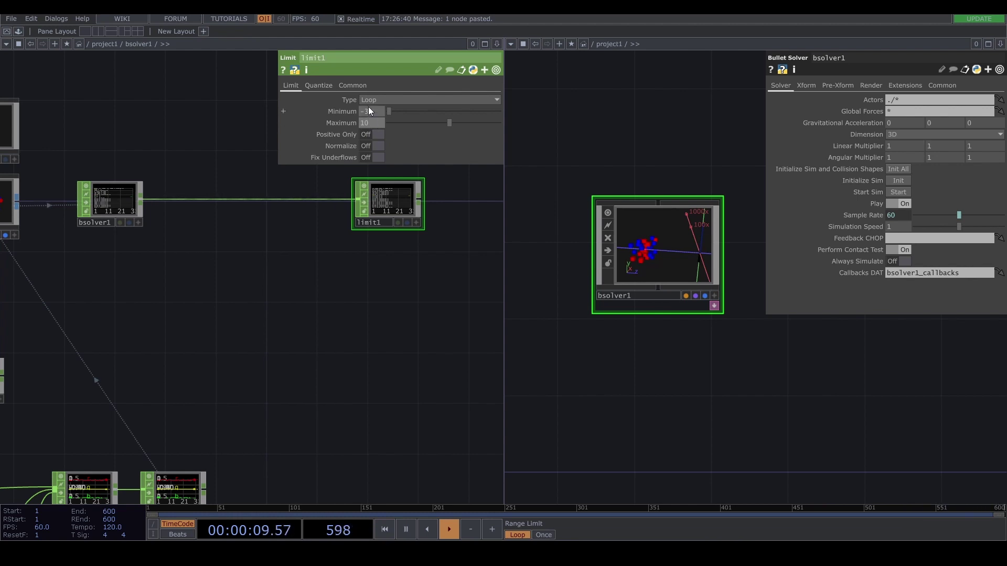
pyautogui.click(361, 85)
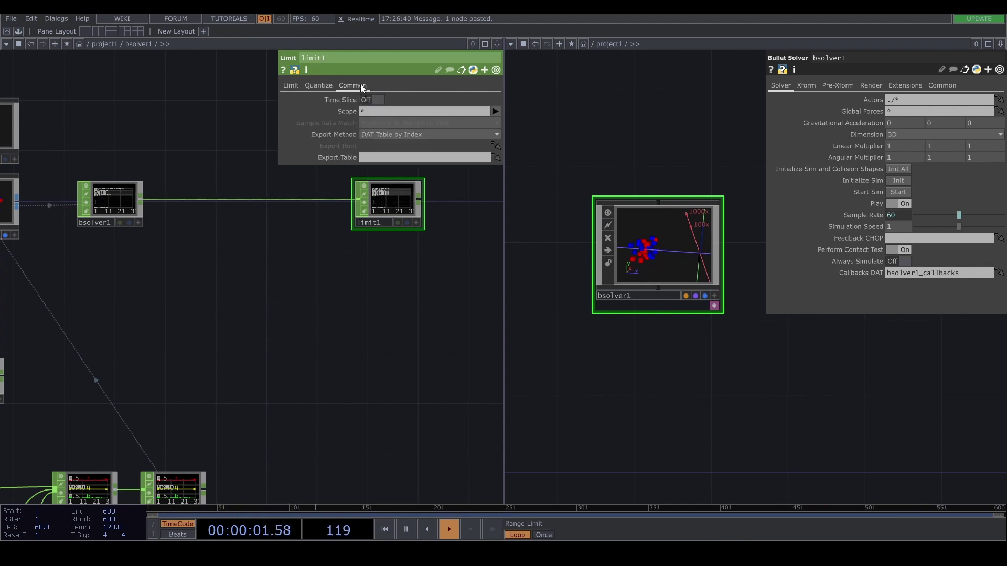
pyautogui.click(496, 111)
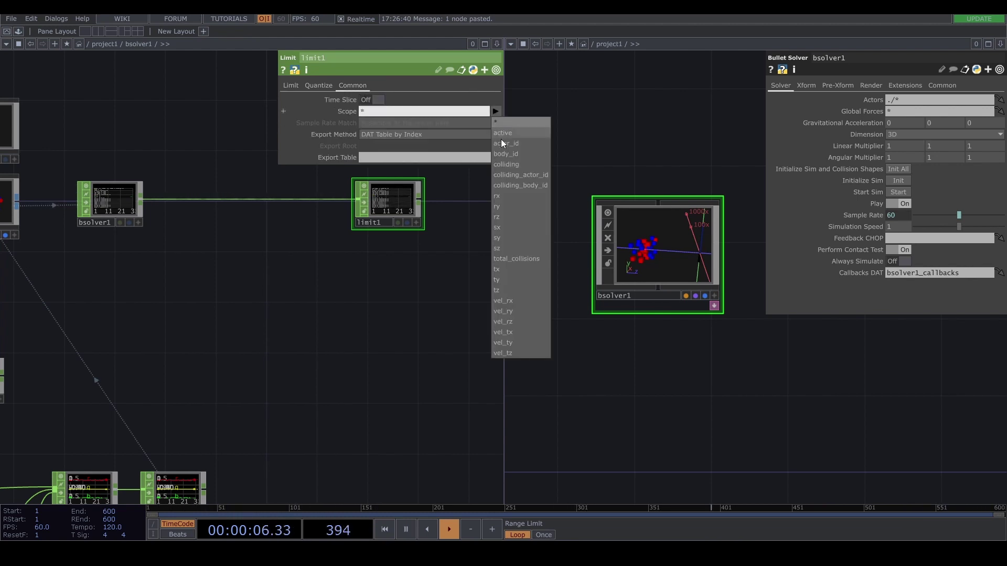
pyautogui.click(513, 284)
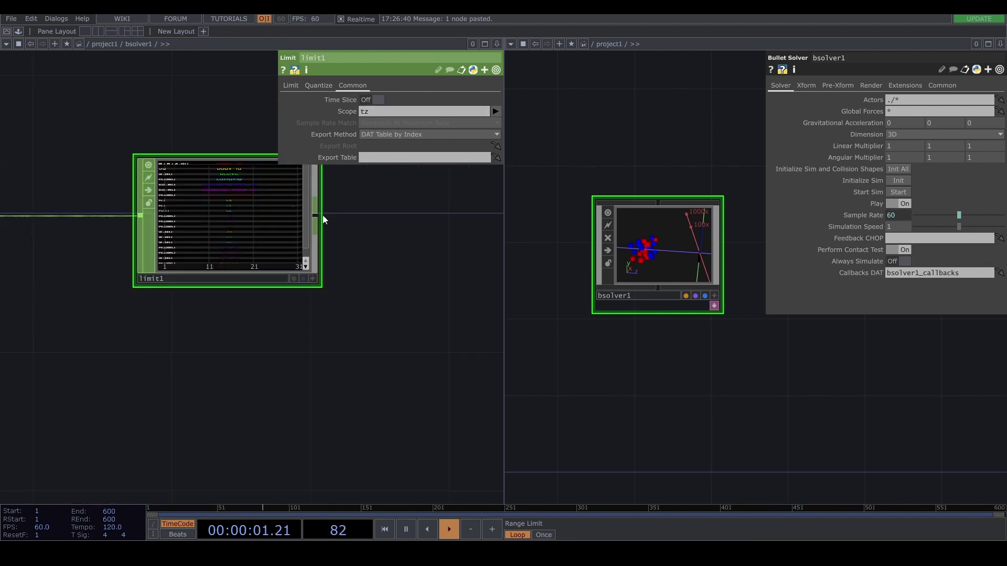
# Add a second Limit CHOP after limit1, with Type Loop, Minimum -20 and Maximum 20
pyautogui.rightClick(323, 215)
pyautogui.press('Escape')
pyautogui.press('Tab')
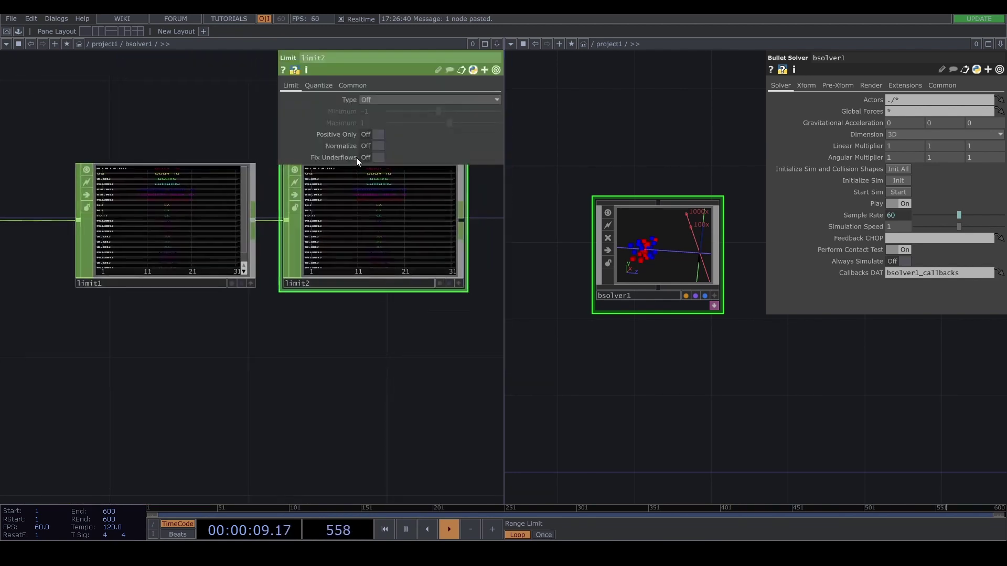
pyautogui.click(380, 99)
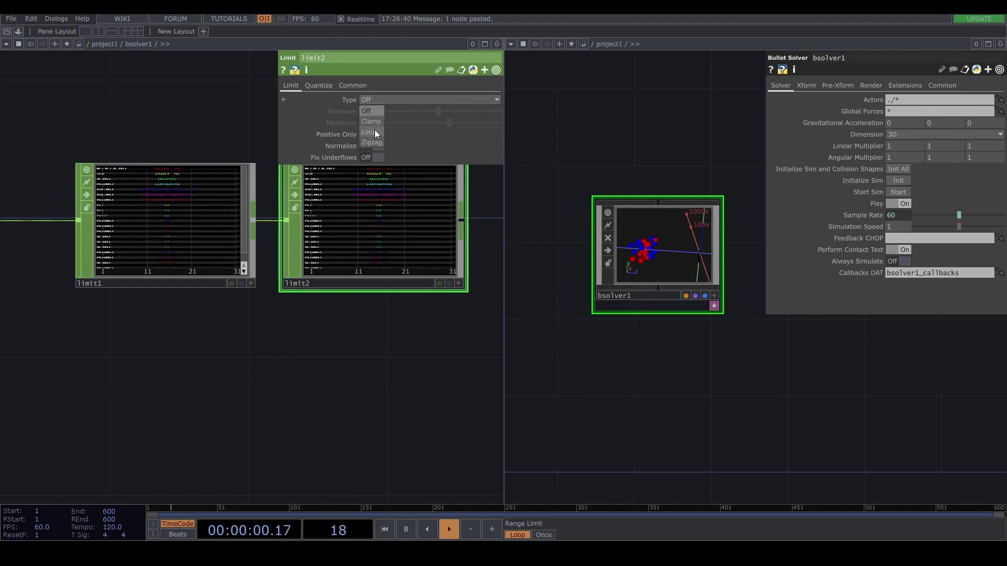
pyautogui.click(374, 130)
pyautogui.click(375, 112)
pyautogui.press('BackSpace')
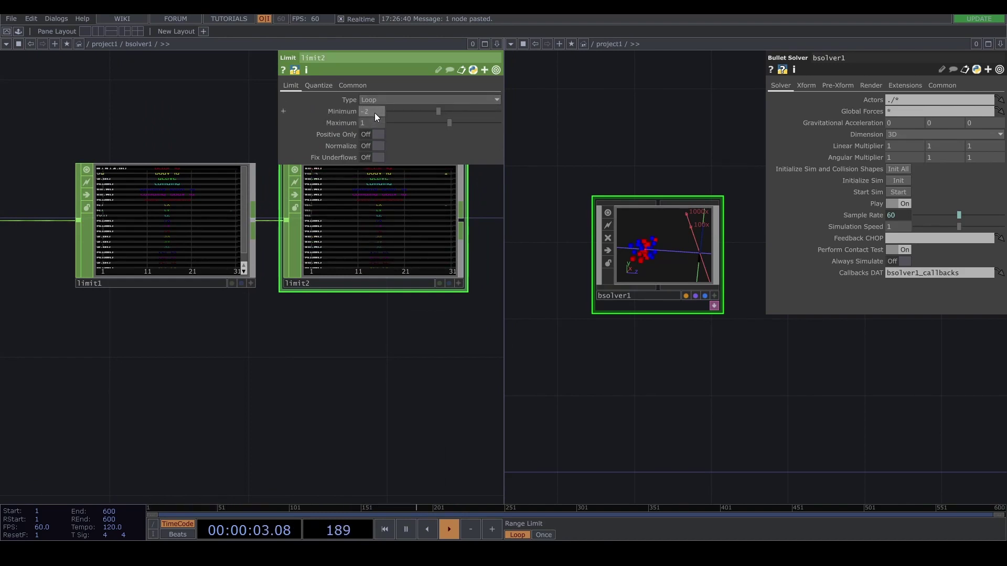
pyautogui.write('20')
pyautogui.click(382, 124)
pyautogui.press('BackSpace')
pyautogui.write('20')
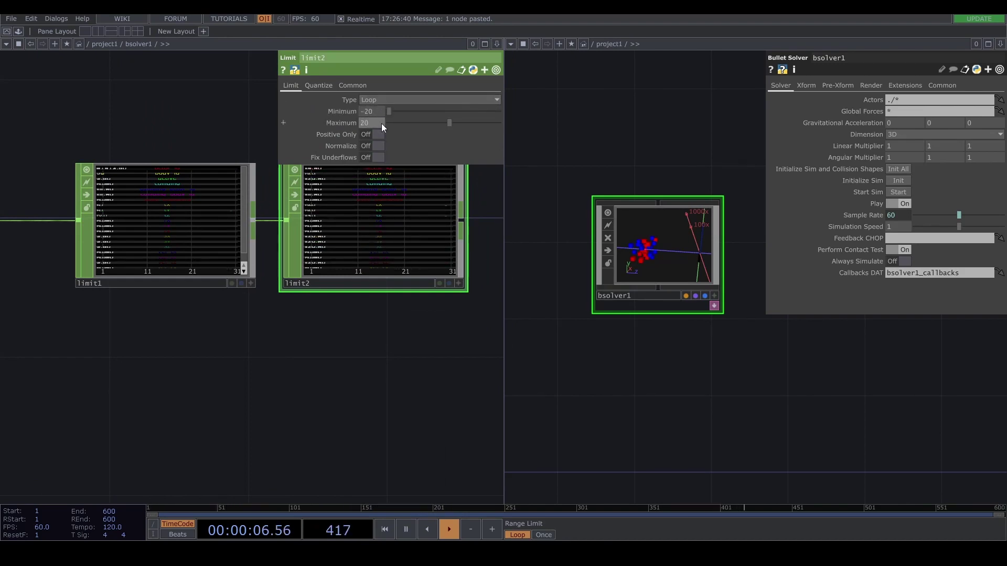
# Scope limit2 to the tx and ty channels
pyautogui.click(353, 85)
pyautogui.click(495, 111)
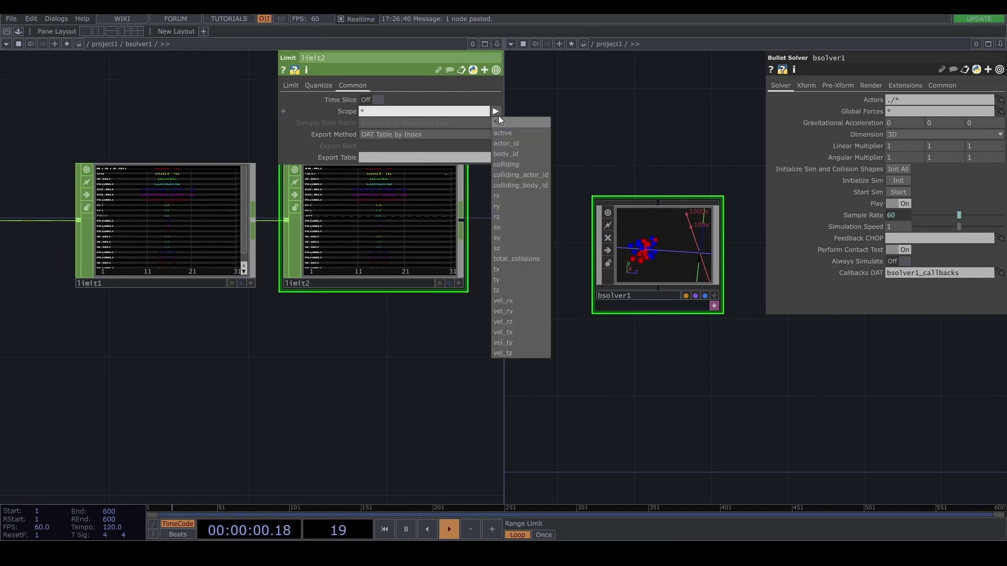
pyautogui.click(515, 272)
pyautogui.click(493, 114)
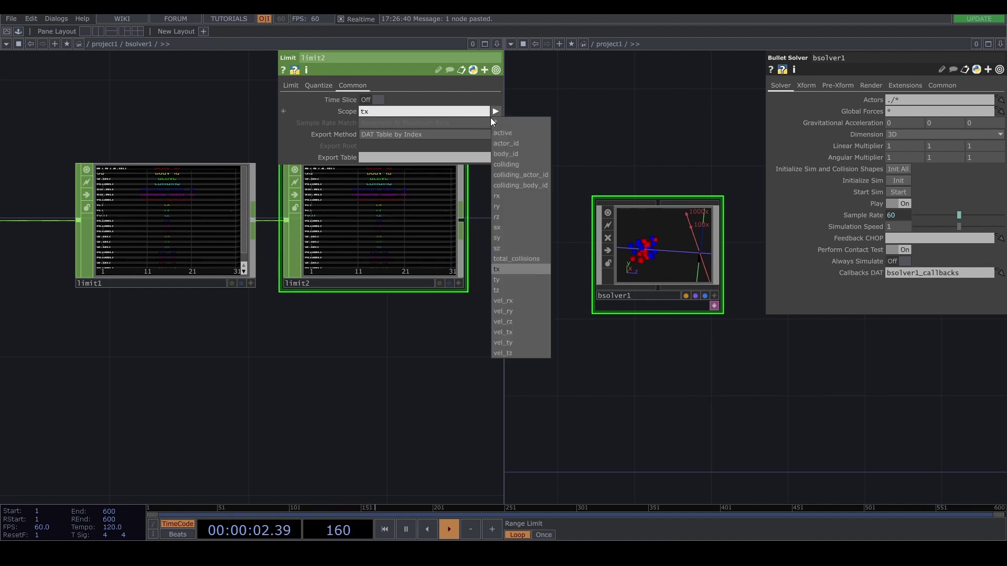
pyautogui.click(512, 279)
# Add a Null CHOP after limit2 and name it feedback
pyautogui.scroll(-3, 367, 251)
pyautogui.press('Tab')
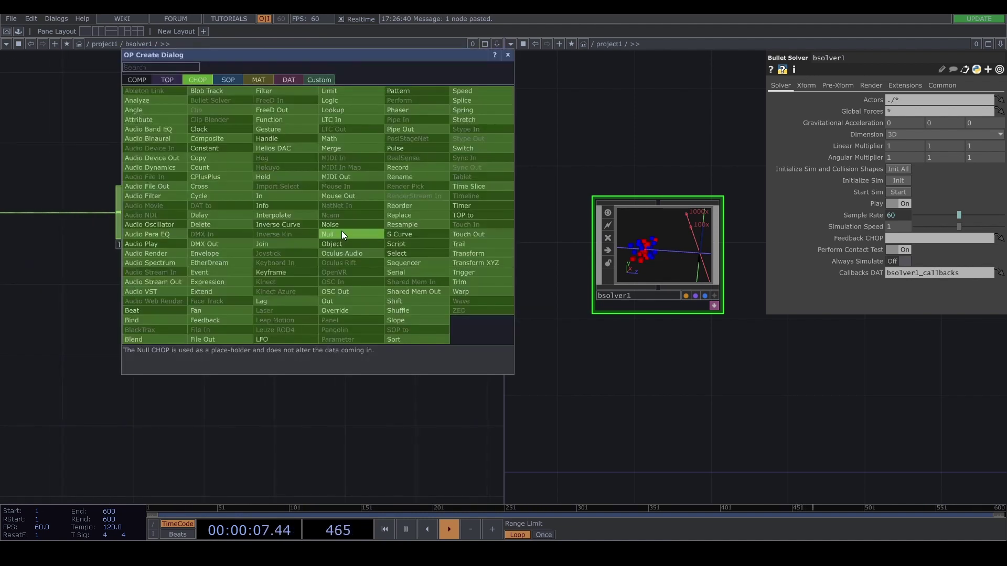
pyautogui.click(341, 231)
pyautogui.click(420, 213)
pyautogui.scroll(3, 387, 241)
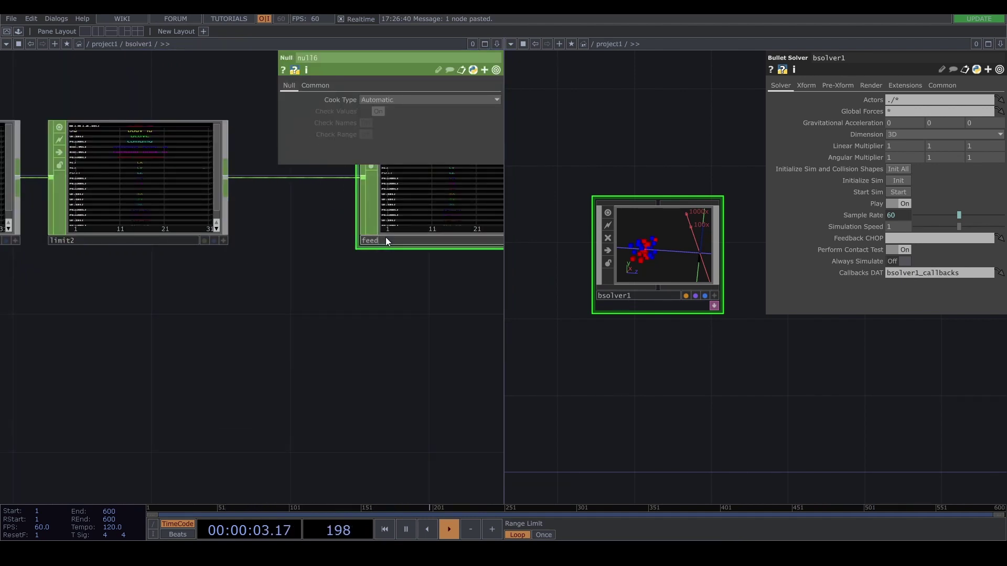
pyautogui.write('ck')
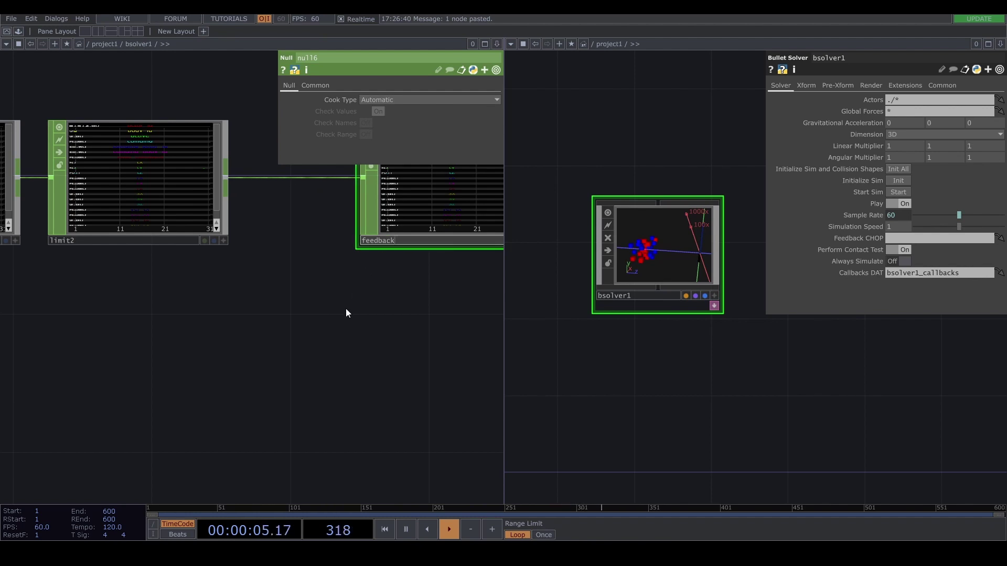
pyautogui.press('Return')
# Assign the feedback null as actor3's Bullet Feedback CHOP
pyautogui.scroll(-4, 349, 309)
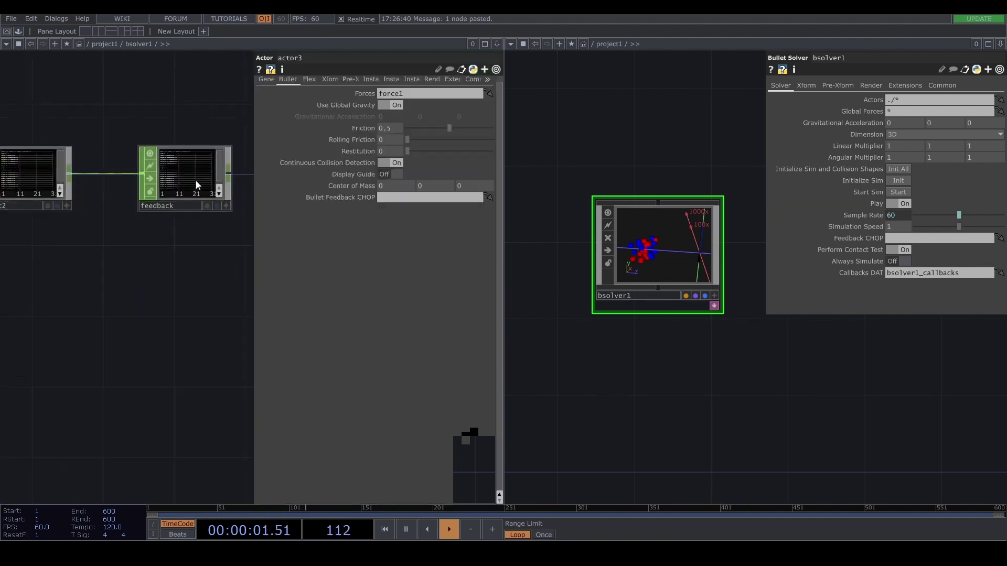
pyautogui.moveTo(217, 109); pyautogui.dragTo(162, 117)
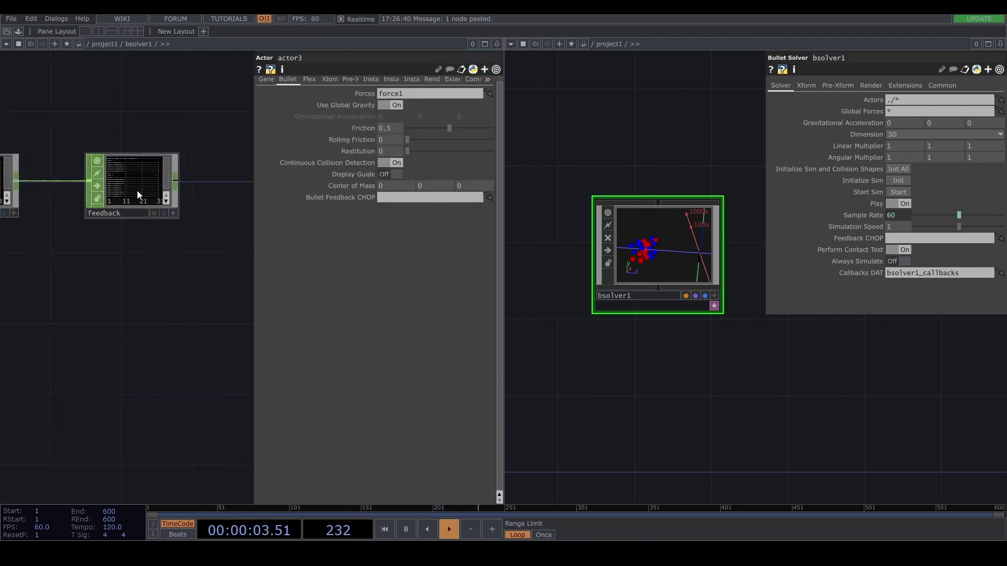
pyautogui.moveTo(133, 192); pyautogui.dragTo(391, 197)
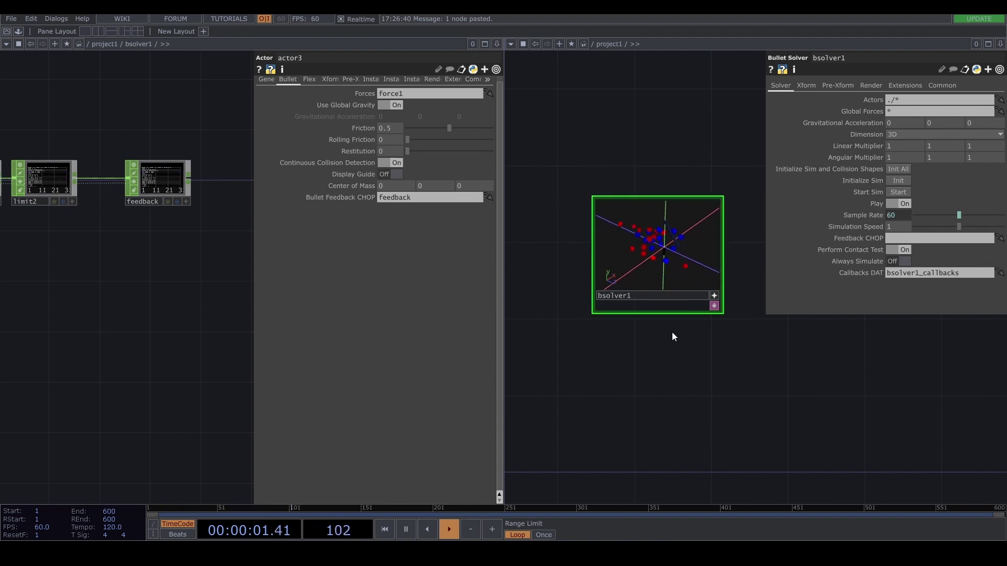
# Examine the boxes' motion in bsolver1's enlarged viewer from several angles, and as the network background
pyautogui.scroll(3, 661, 319)
pyautogui.moveTo(656, 319); pyautogui.dragTo(677, 392)
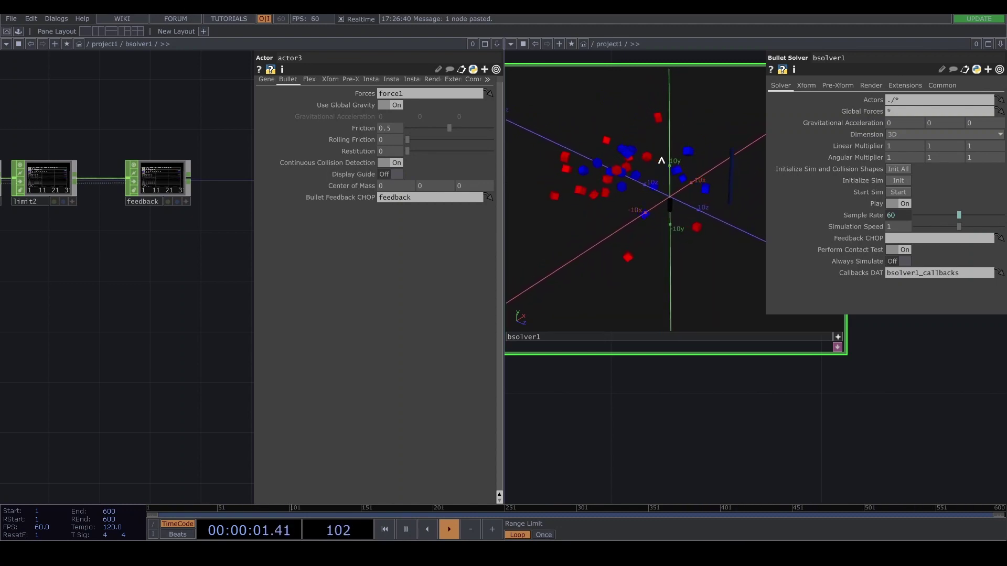
pyautogui.moveTo(698, 206); pyautogui.dragTo(602, 193)
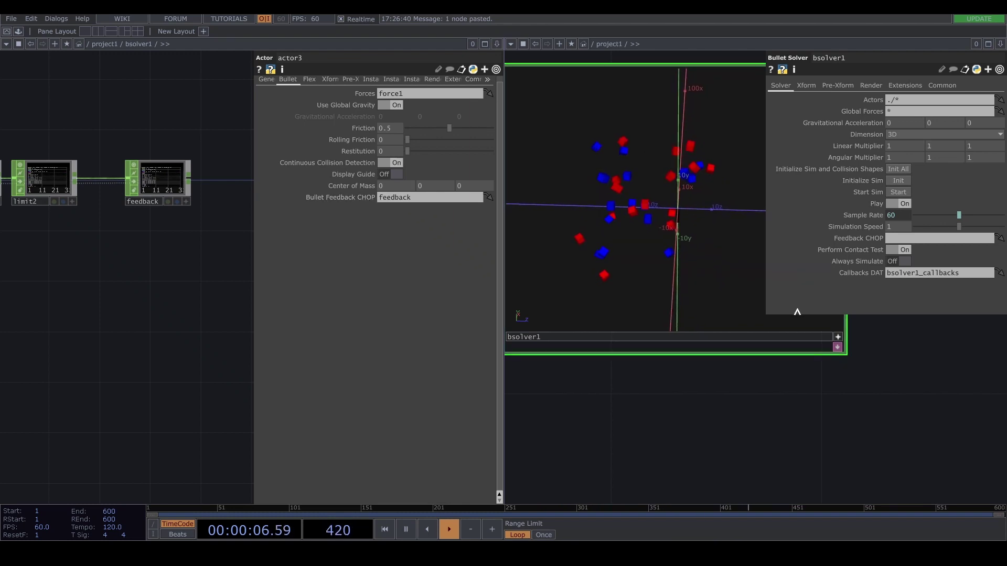
pyautogui.moveTo(656, 210); pyautogui.dragTo(850, 341)
pyautogui.click(838, 337)
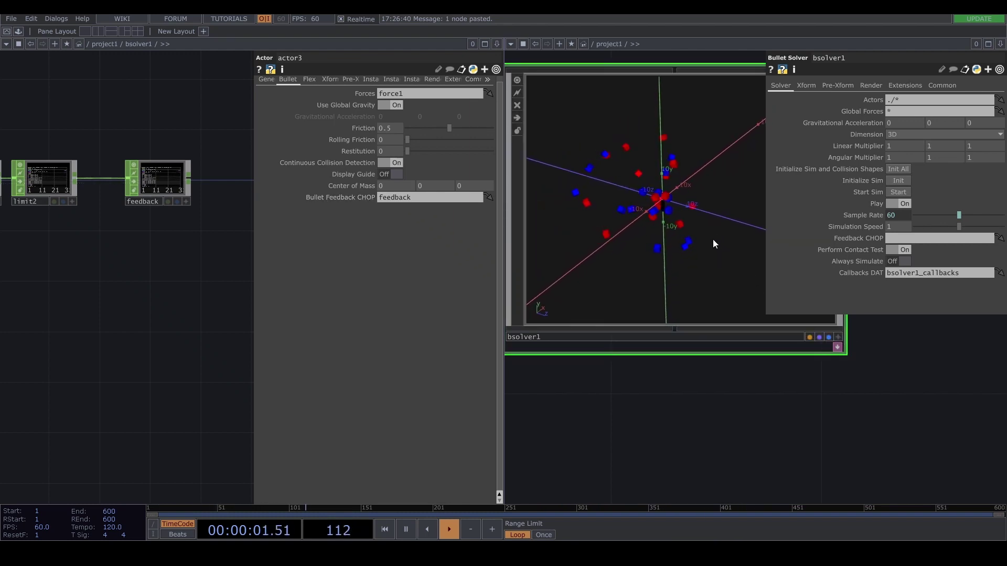
pyautogui.scroll(-3, 704, 223)
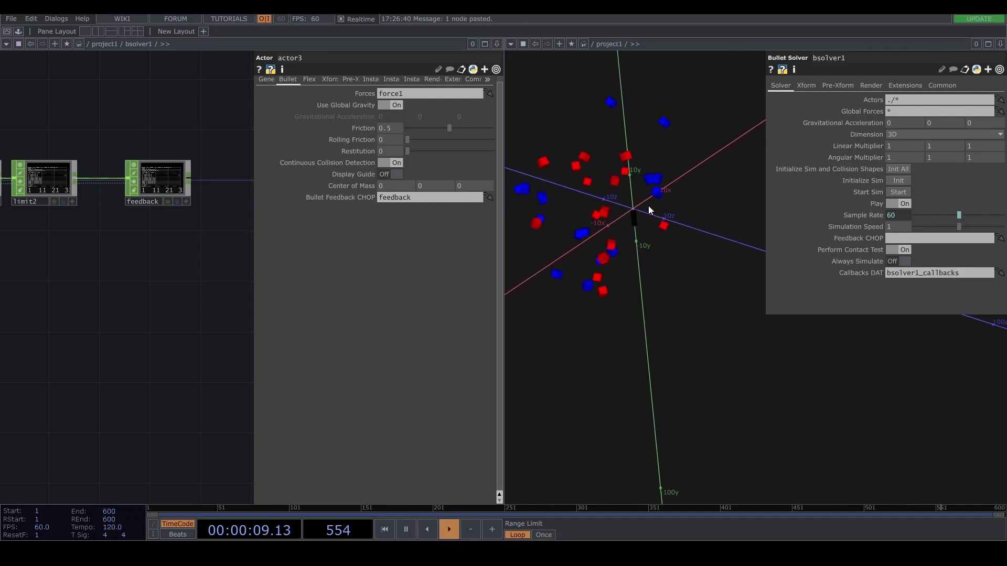
pyautogui.press('h')
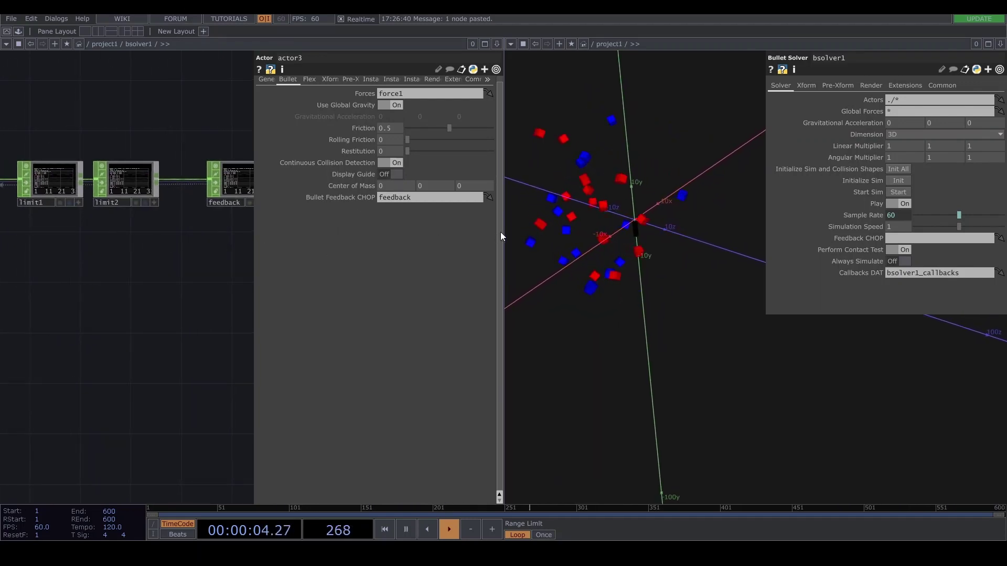
# Widen the network pane showing bsolver1's contents and add a Select CHOP below constant1
pyautogui.moveTo(502, 231); pyautogui.dragTo(567, 231)
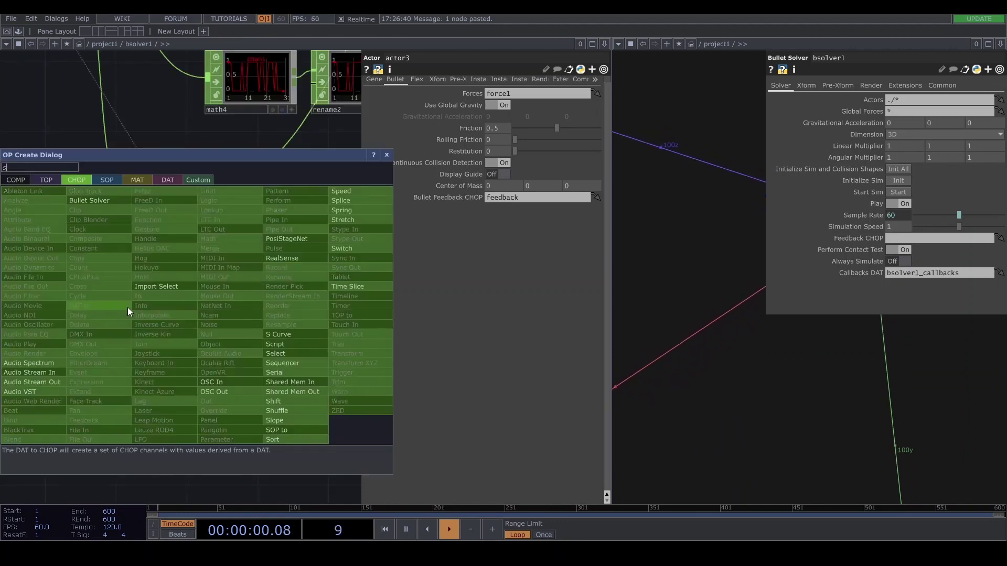
pyautogui.click(198, 272)
pyautogui.click(165, 301)
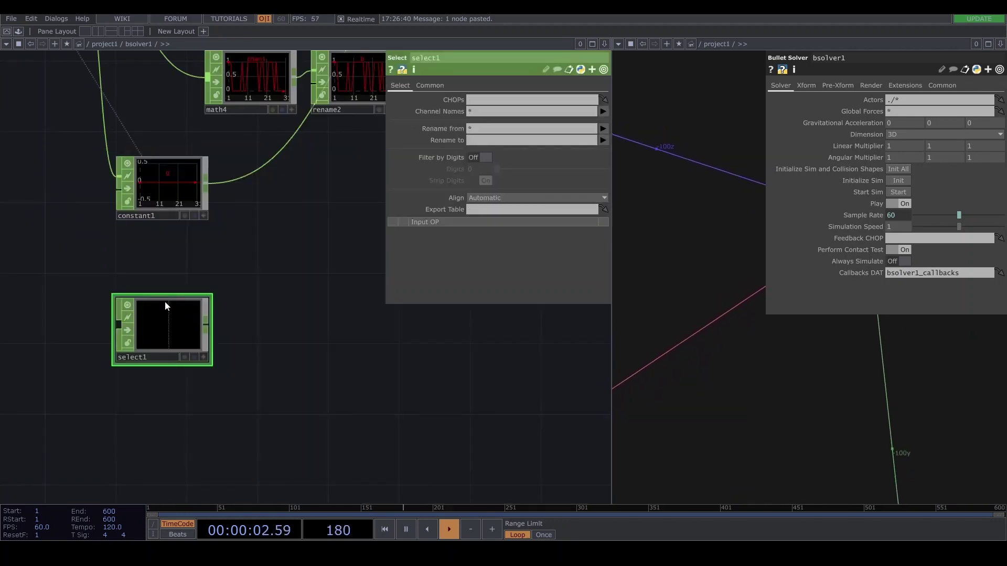
# Have the select1 CHOP read only the colliding channel from bsolver1
pyautogui.scroll(-5, 165, 301)
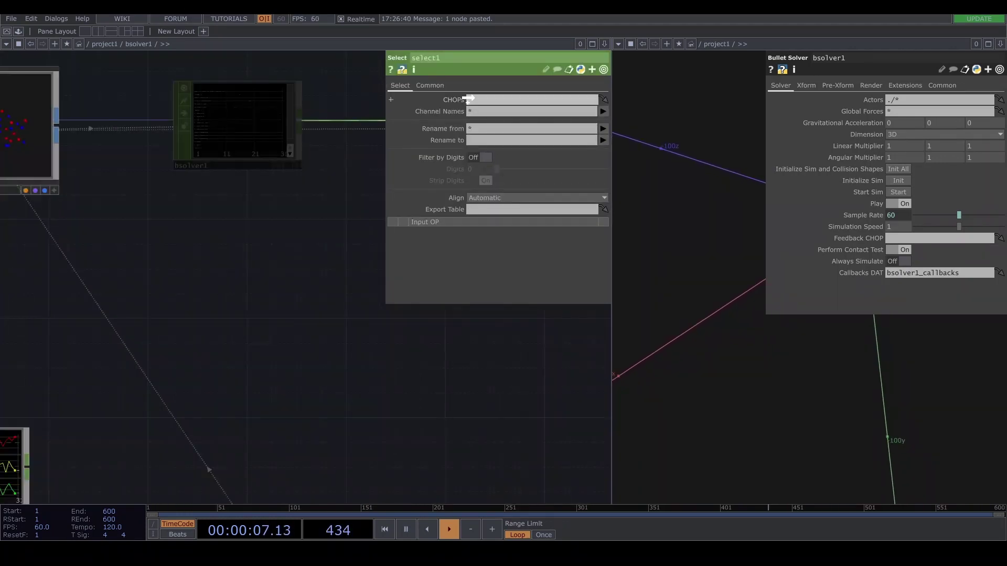
pyautogui.moveTo(237, 121); pyautogui.dragTo(532, 99)
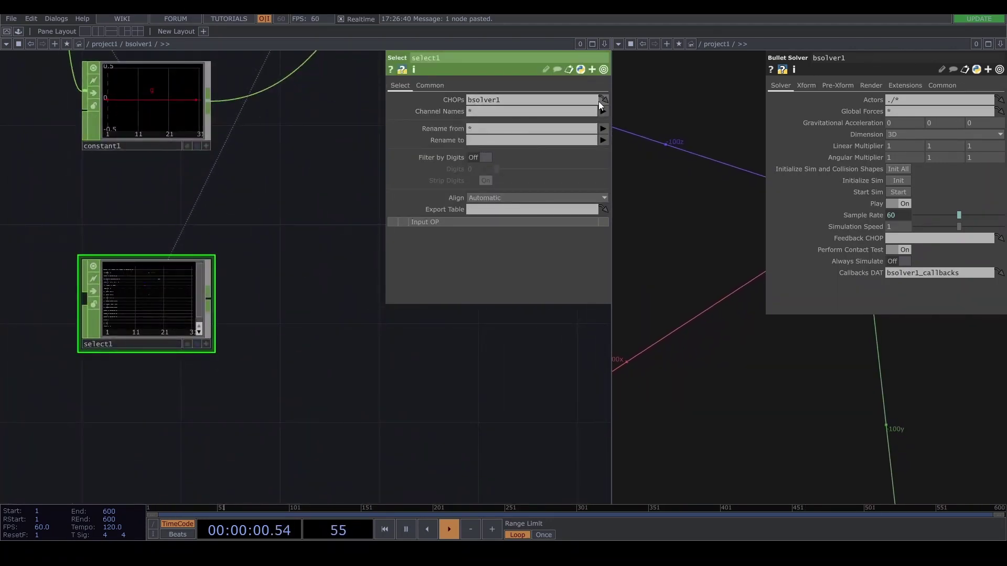
pyautogui.click(604, 112)
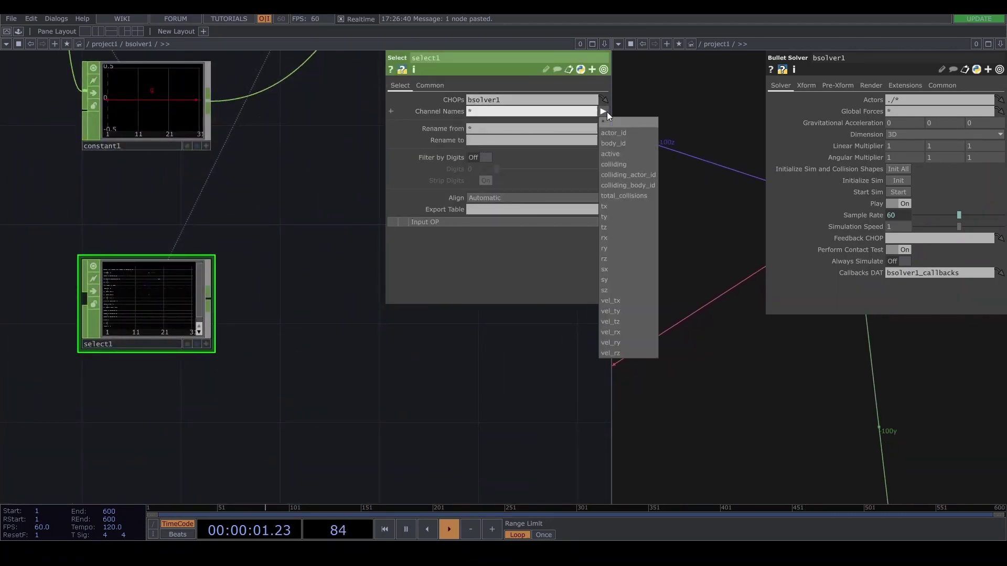
pyautogui.click(618, 163)
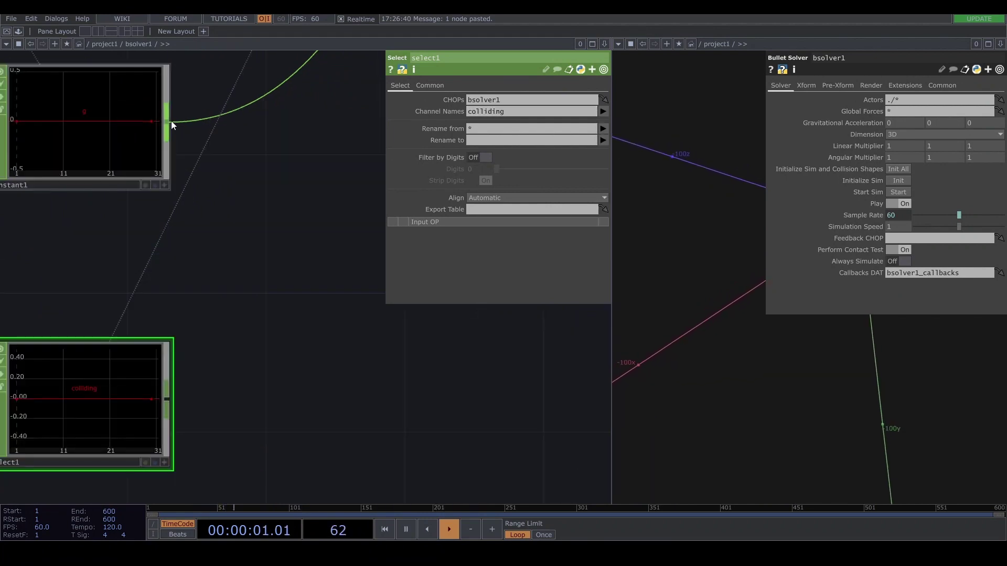
# Add a Math CHOP beside constant1 and select1, with constant1 as its first input and select1 as its second
pyautogui.moveTo(171, 121); pyautogui.dragTo(262, 256)
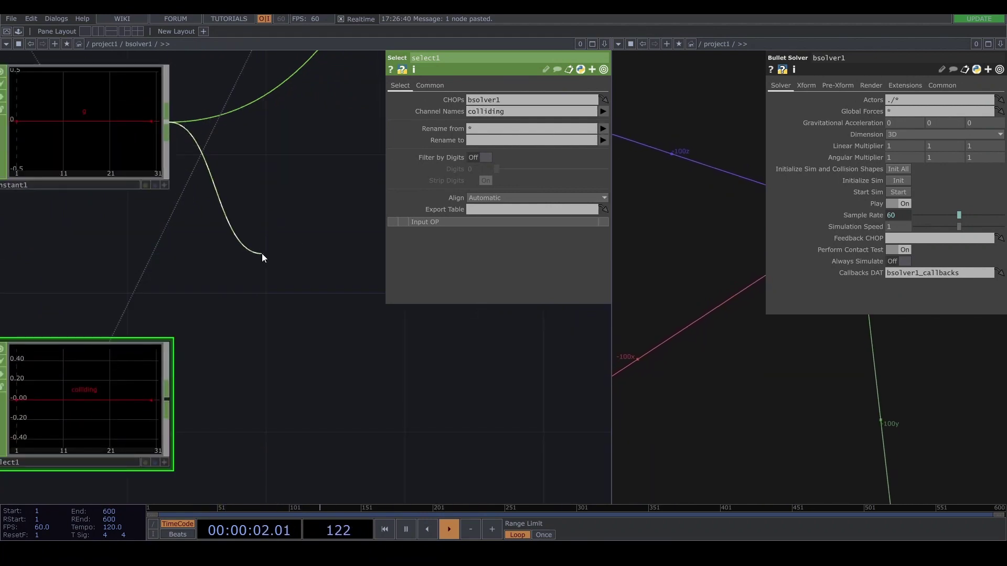
pyautogui.click(262, 253)
pyautogui.write('math')
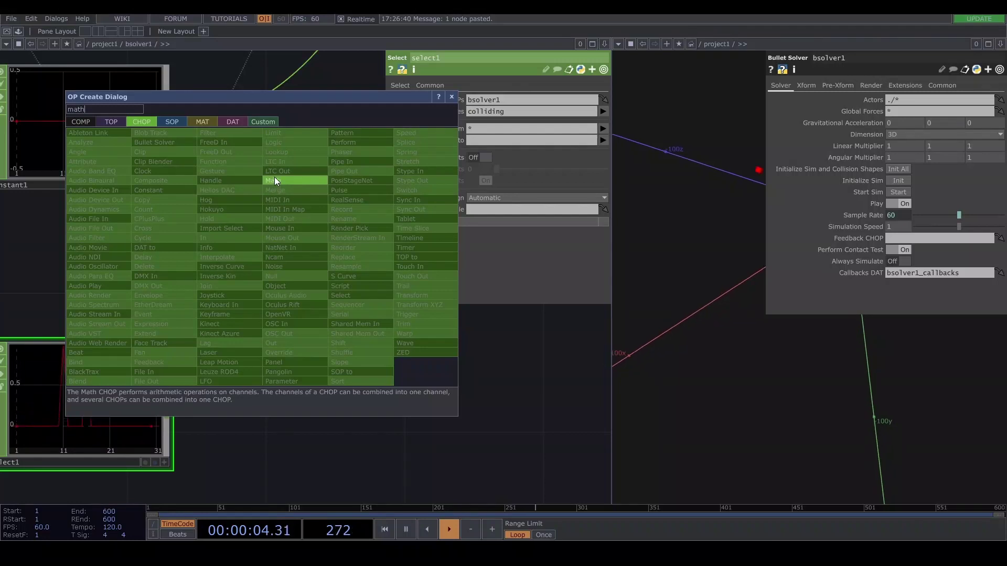
pyautogui.click(273, 180)
pyautogui.click(322, 270)
pyautogui.click(167, 399)
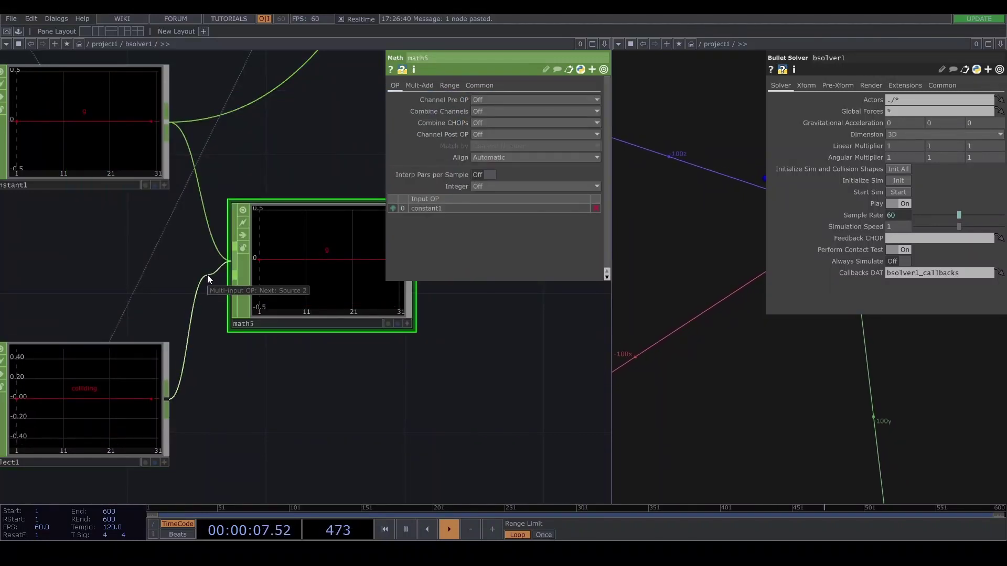
pyautogui.click(206, 275)
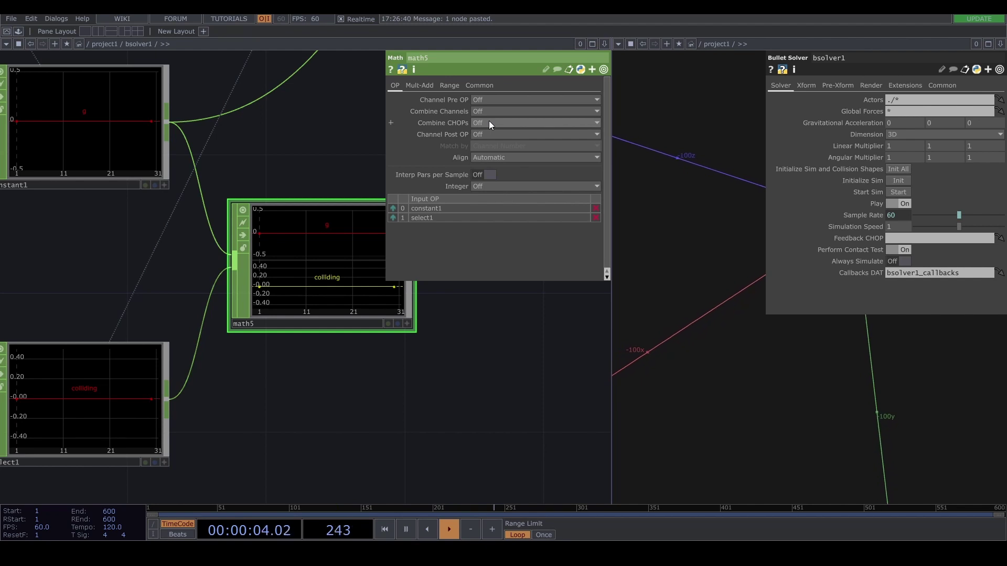
# Set the new Math CHOP's Combine CHOPs to Add and feed its output into rename2 in place of constant1
pyautogui.click(489, 121)
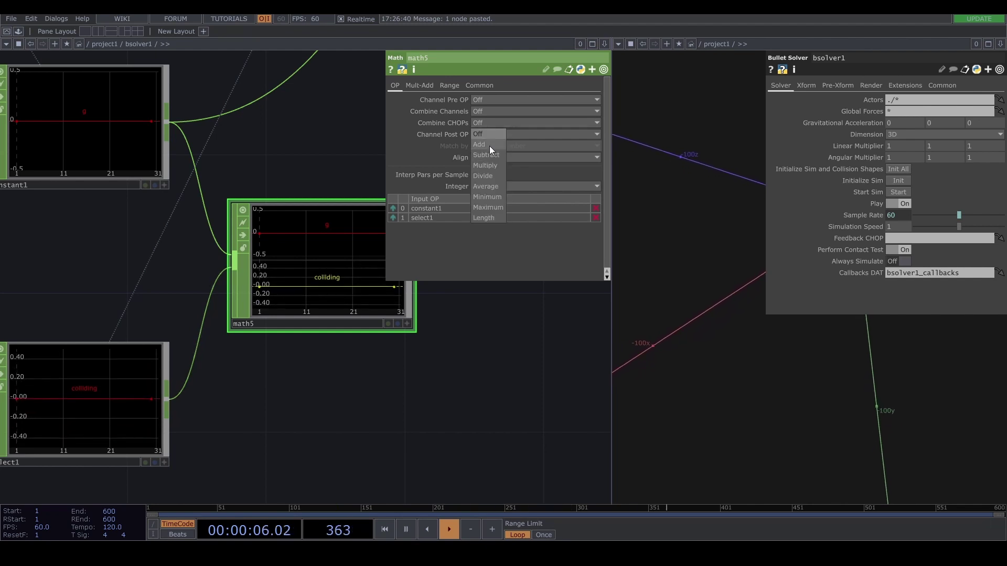
pyautogui.click(489, 145)
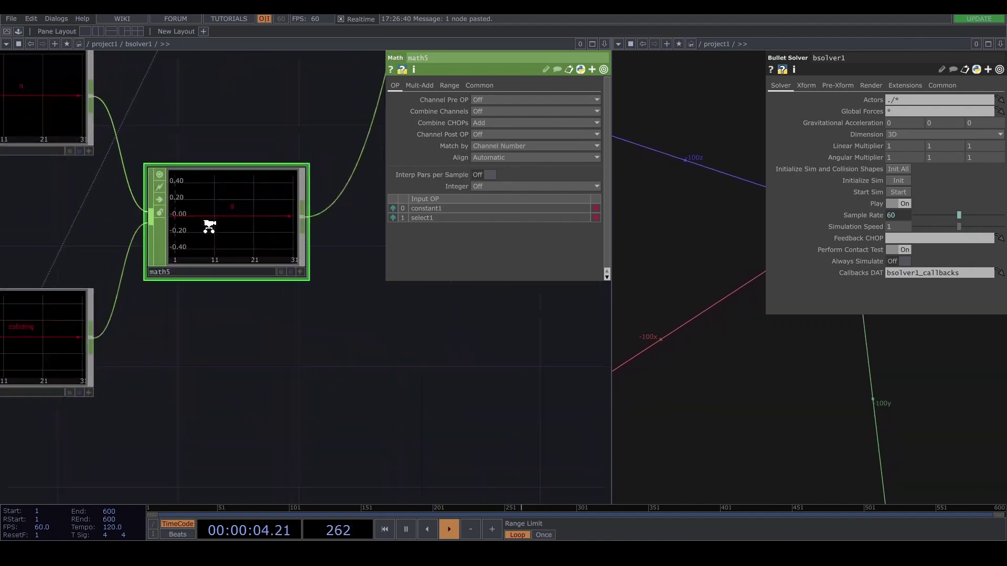
pyautogui.scroll(5, 209, 225)
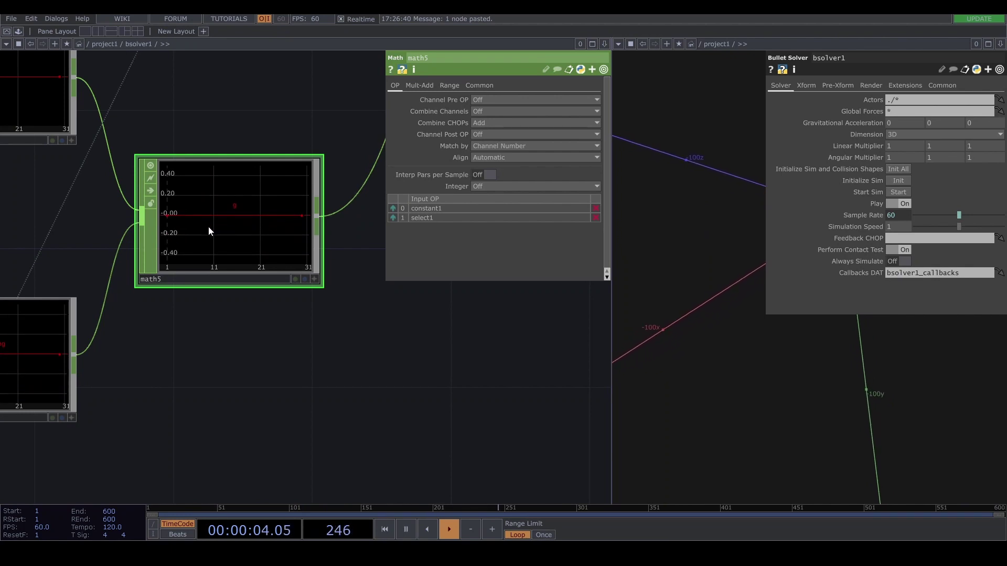
# Add a PBR material next to force1 and assign it to actor3
pyautogui.scroll(-5, 209, 226)
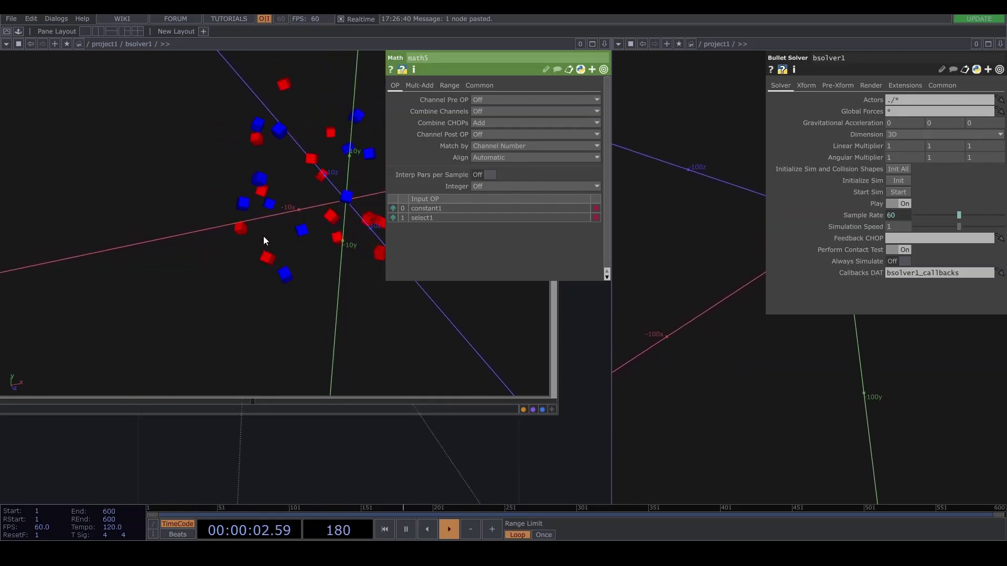
pyautogui.scroll(-3, 283, 231)
pyautogui.scroll(4, 294, 231)
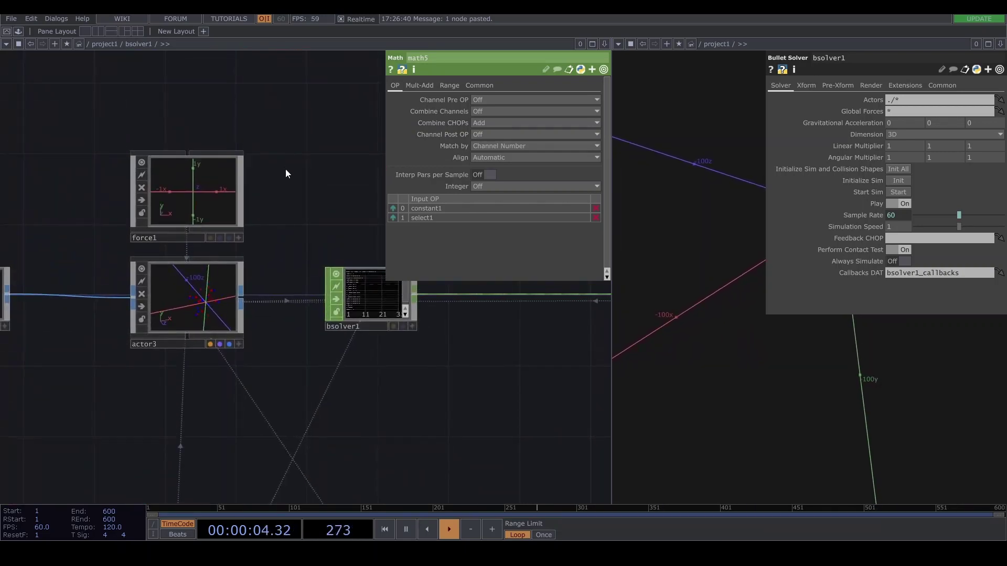
pyautogui.press('Tab')
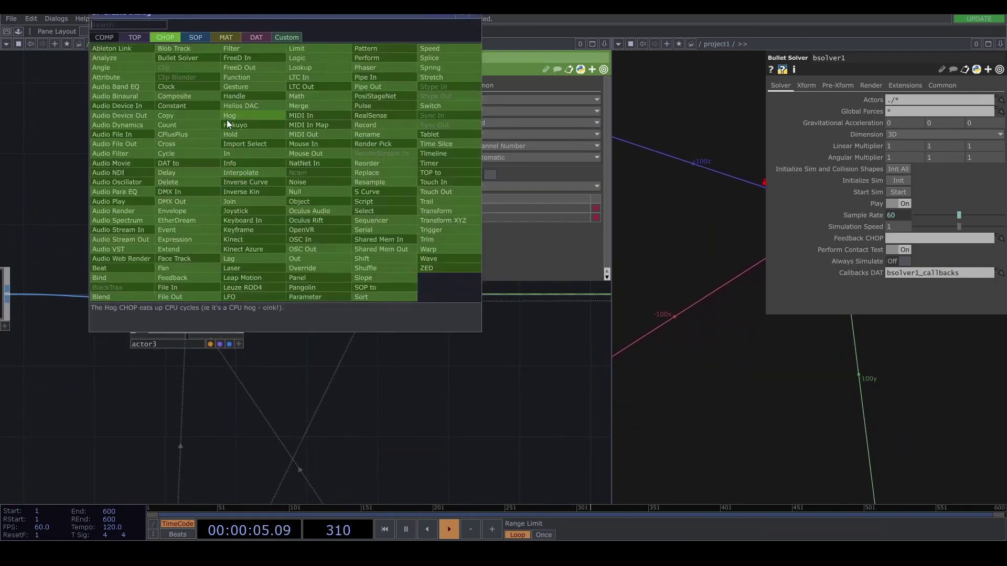
pyautogui.click(231, 36)
pyautogui.click(113, 101)
pyautogui.click(315, 191)
# Set the new PBR material's Metallic to about 0.196 and Roughness to about 0.357
pyautogui.moveTo(517, 122); pyautogui.dragTo(537, 123)
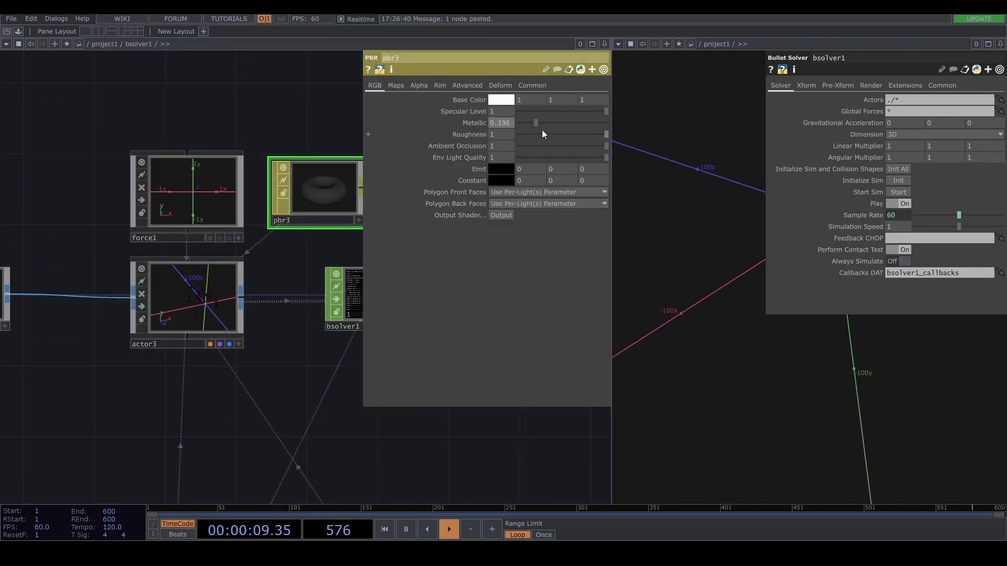
pyautogui.click(552, 134)
pyautogui.moveTo(551, 135); pyautogui.dragTo(551, 134)
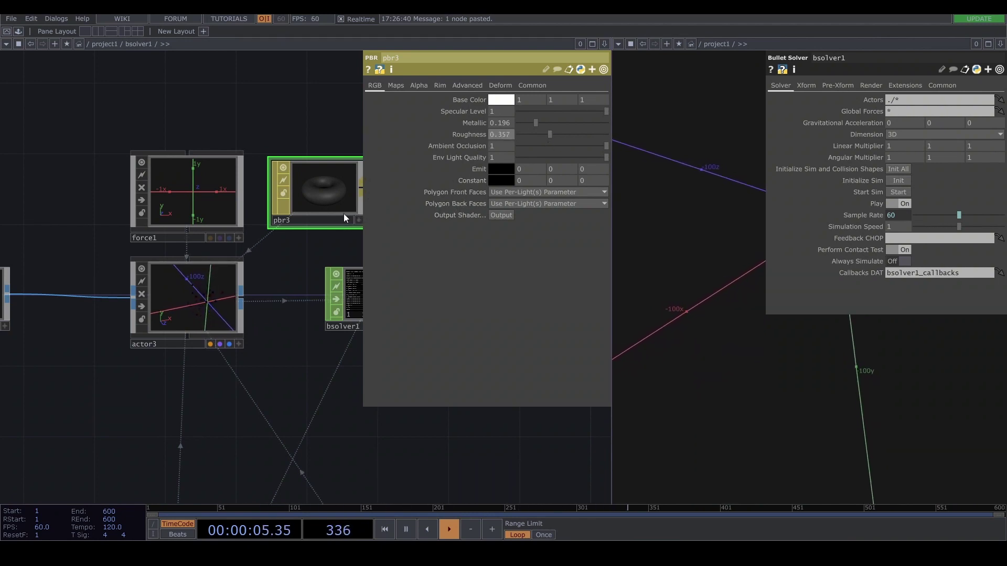
pyautogui.scroll(5, 189, 296)
pyautogui.scroll(-4, 188, 295)
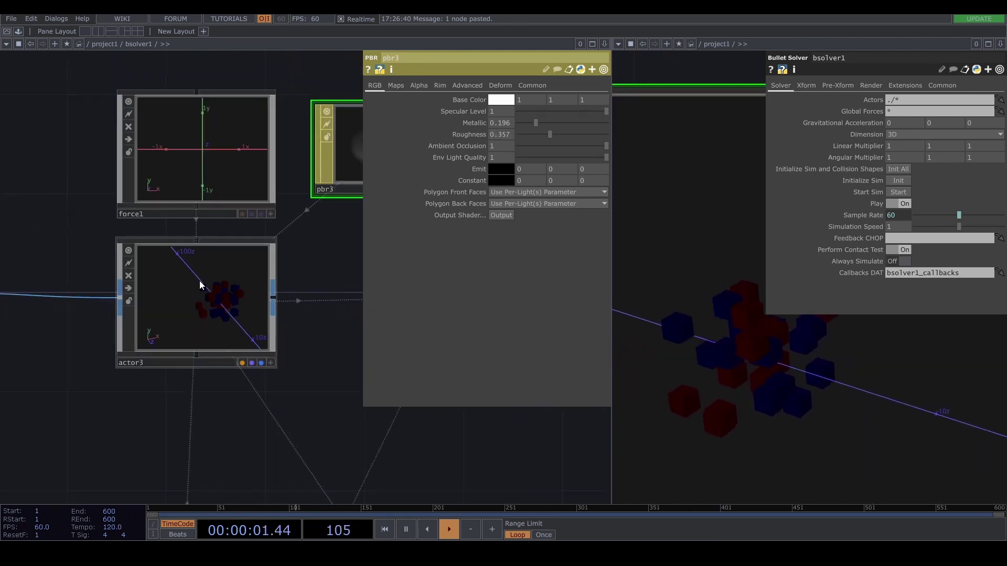